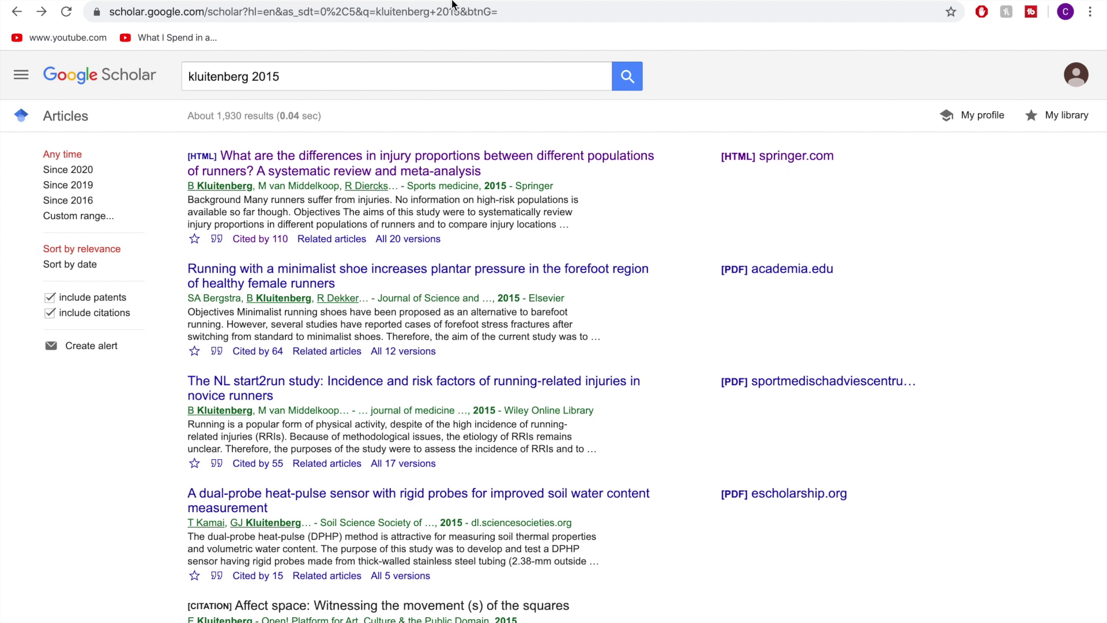
# Open the 'Cited by 110' list of articles citing the injury-proportions review
pyautogui.moveTo(452, 1)
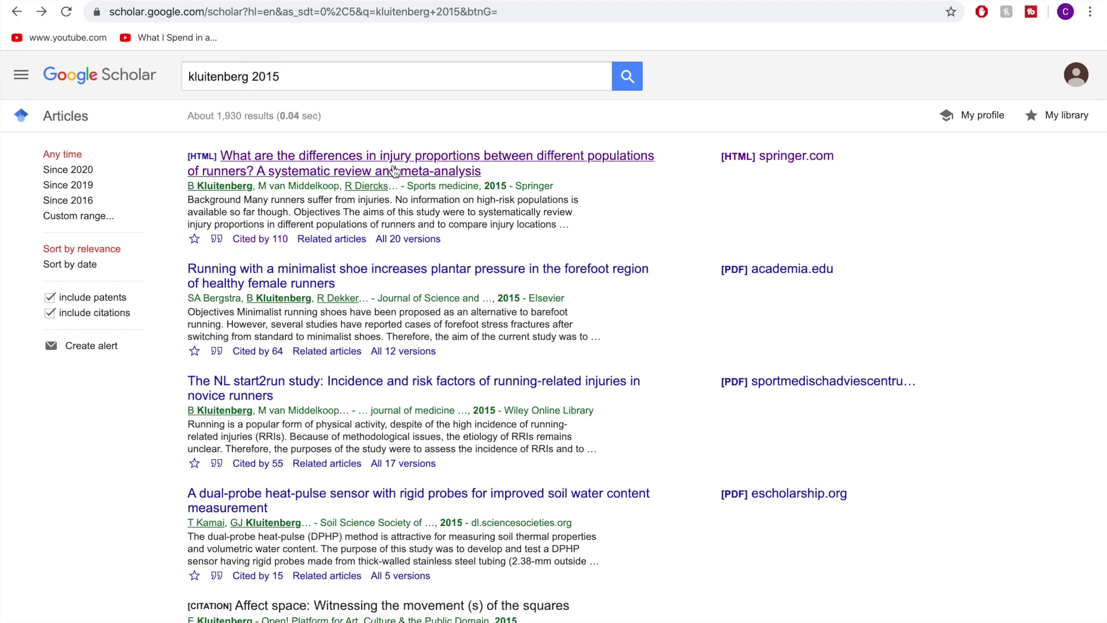
pyautogui.scroll(-1, 394, 169)
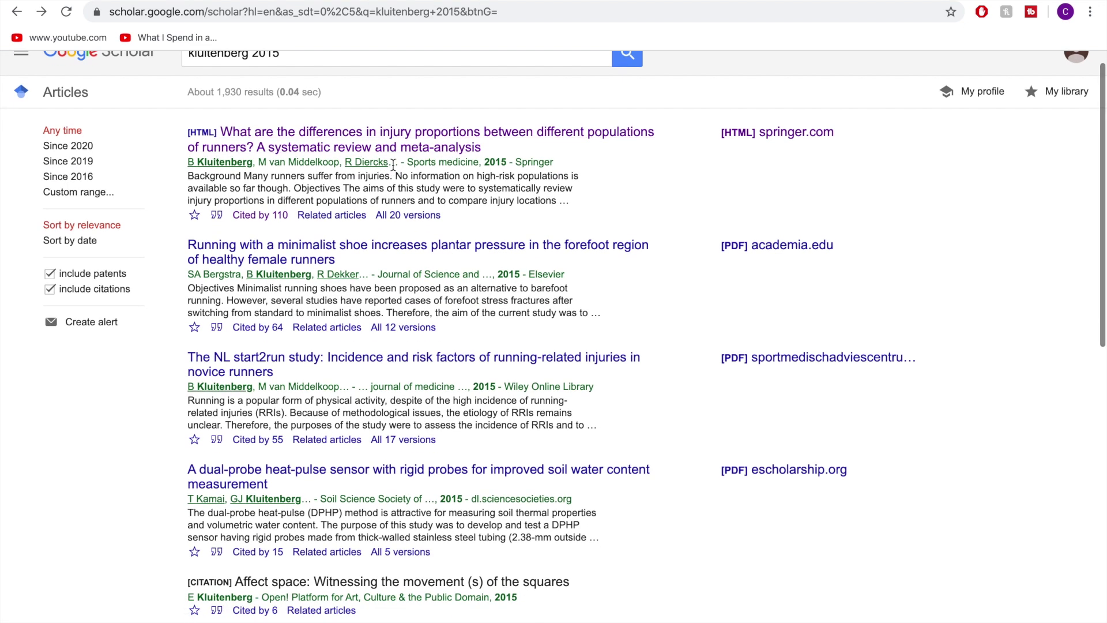
pyautogui.scroll(1, 393, 164)
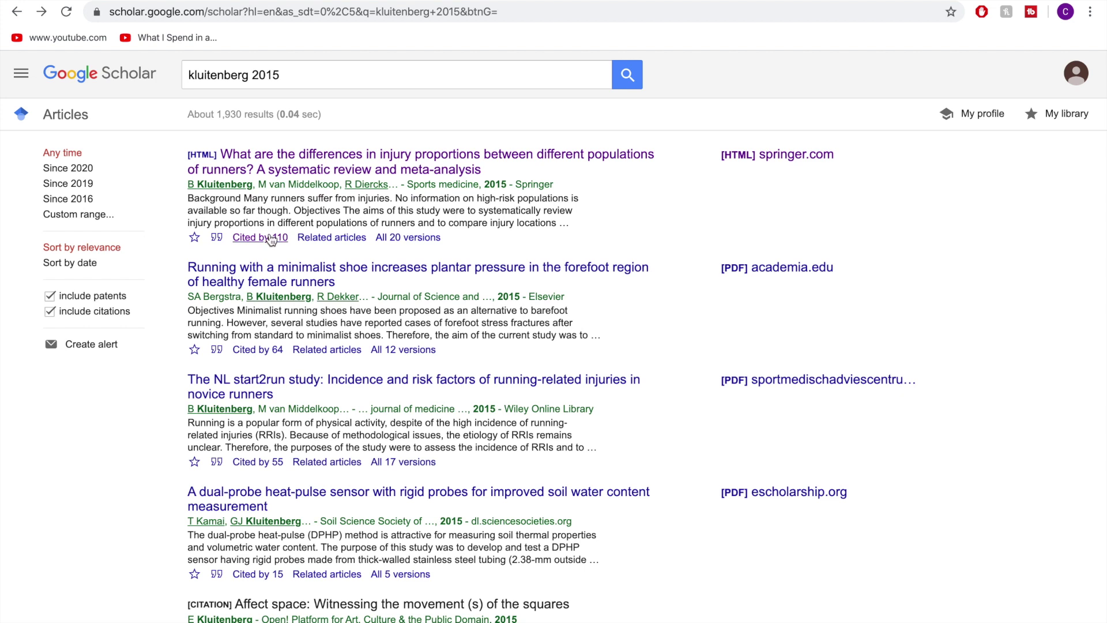
pyautogui.scroll(1, 308, 173)
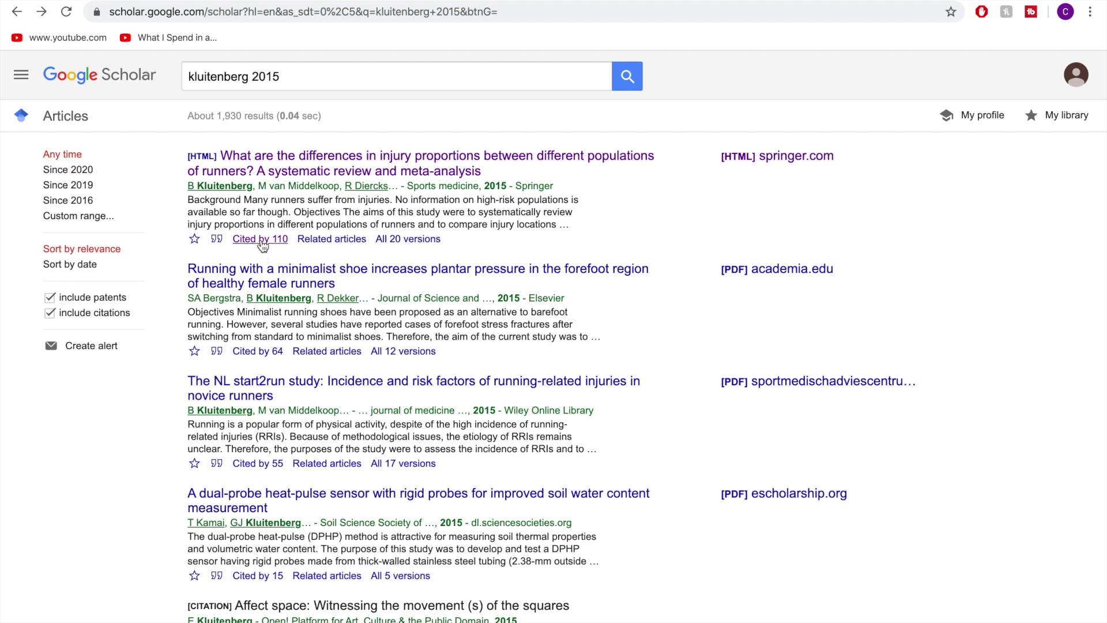
pyautogui.click(261, 239)
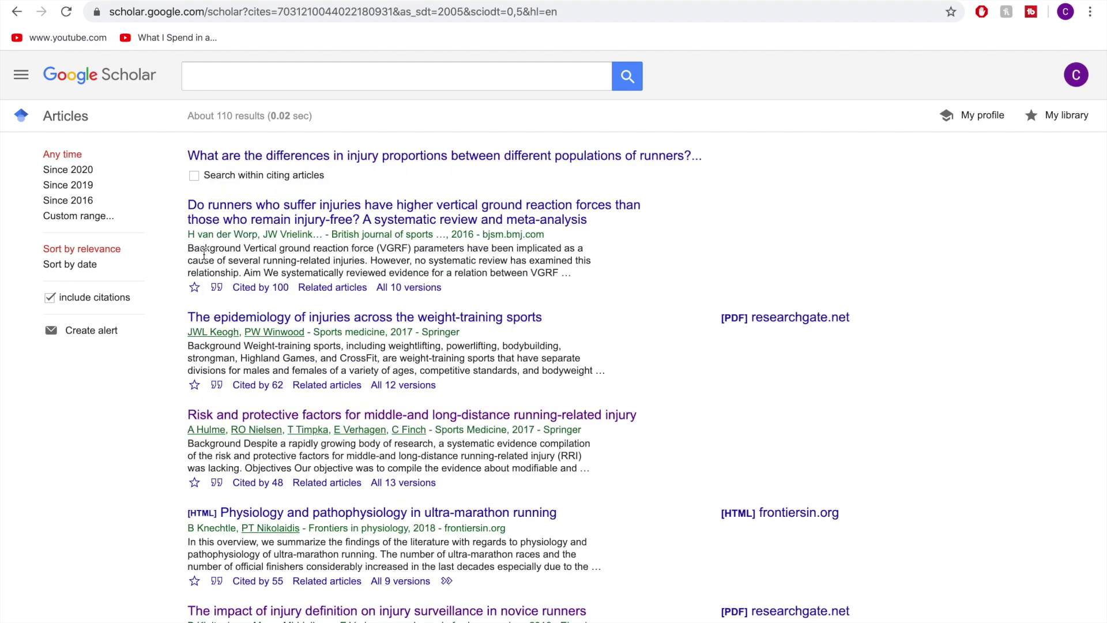
# Sort the citing articles by date, newest first, and browse the 2020 results
pyautogui.click(84, 266)
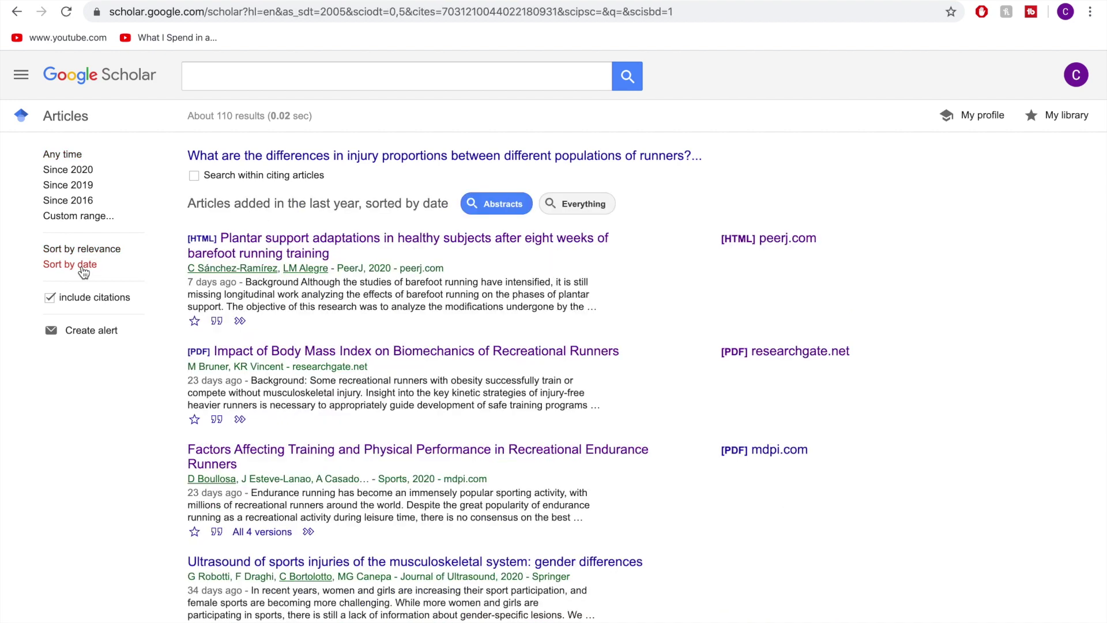
pyautogui.scroll(-2, 301, 289)
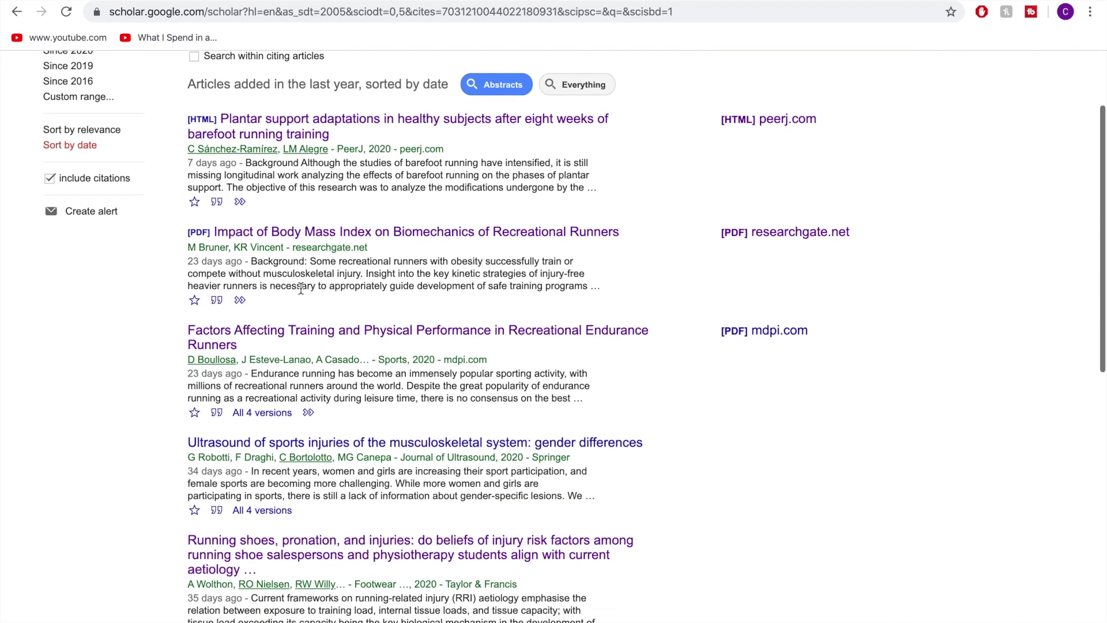
pyautogui.scroll(1, 300, 288)
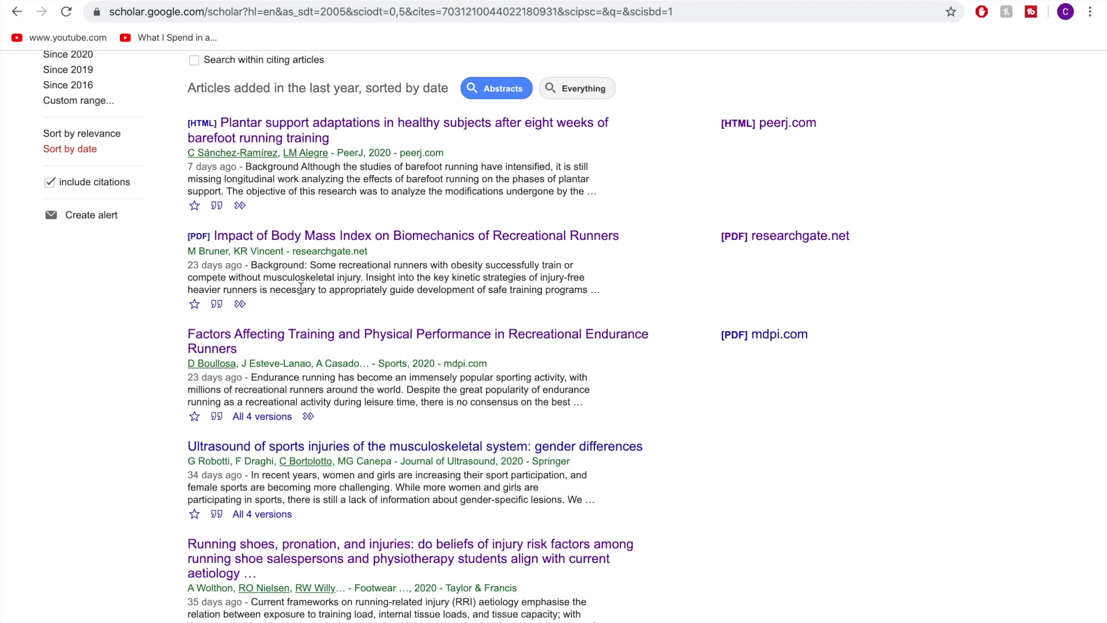
pyautogui.scroll(2, 301, 288)
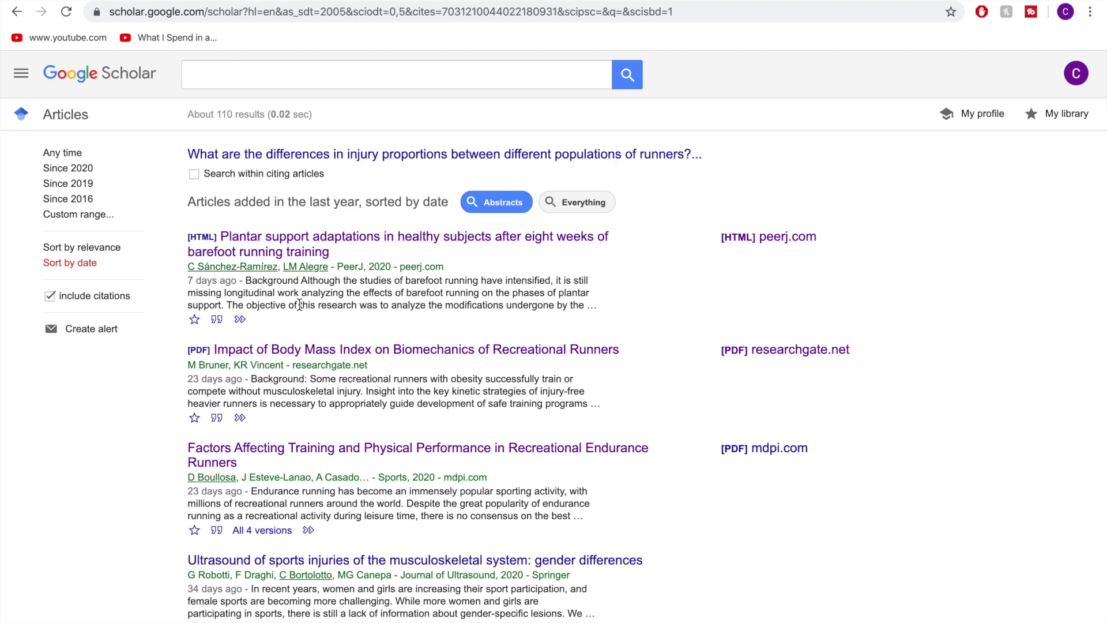
pyautogui.scroll(-2, 300, 304)
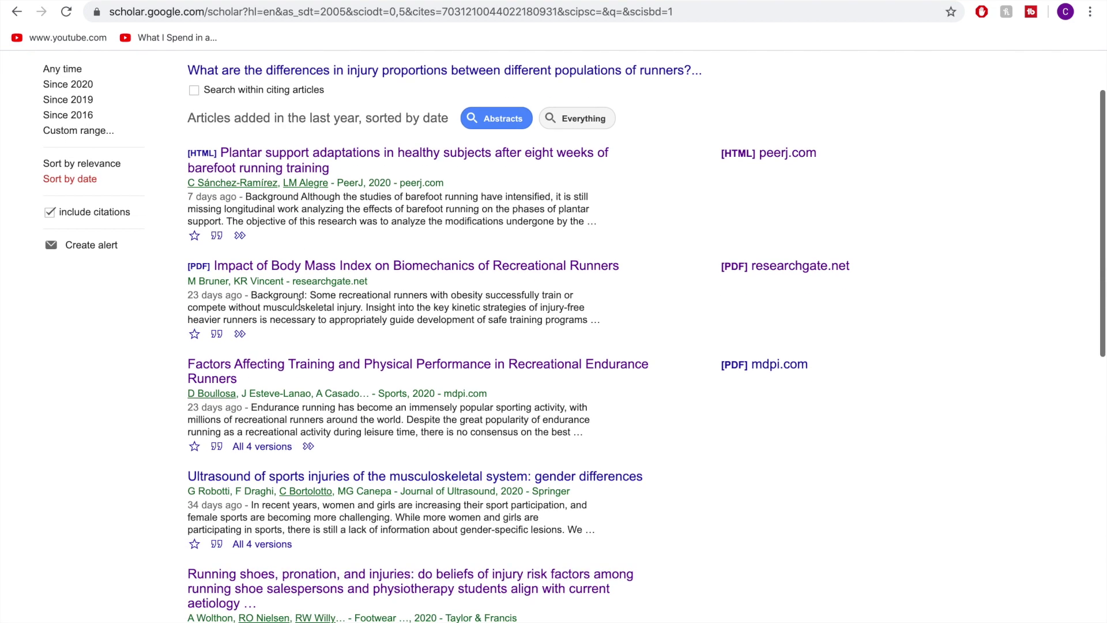
pyautogui.scroll(-1, 299, 303)
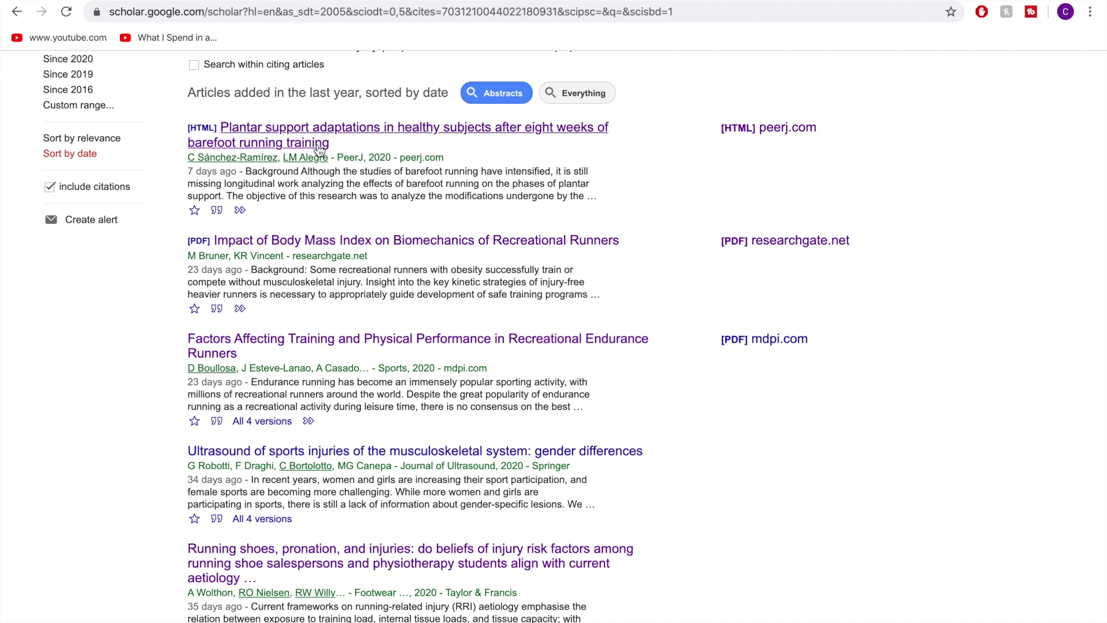
pyautogui.scroll(-1, 316, 153)
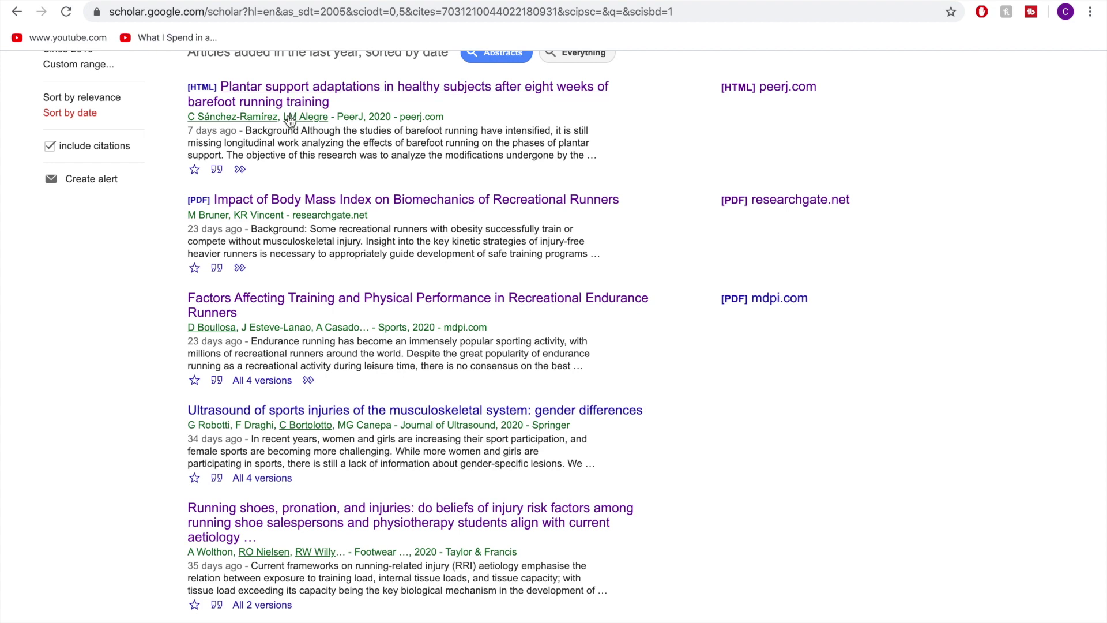
pyautogui.scroll(-1, 275, 140)
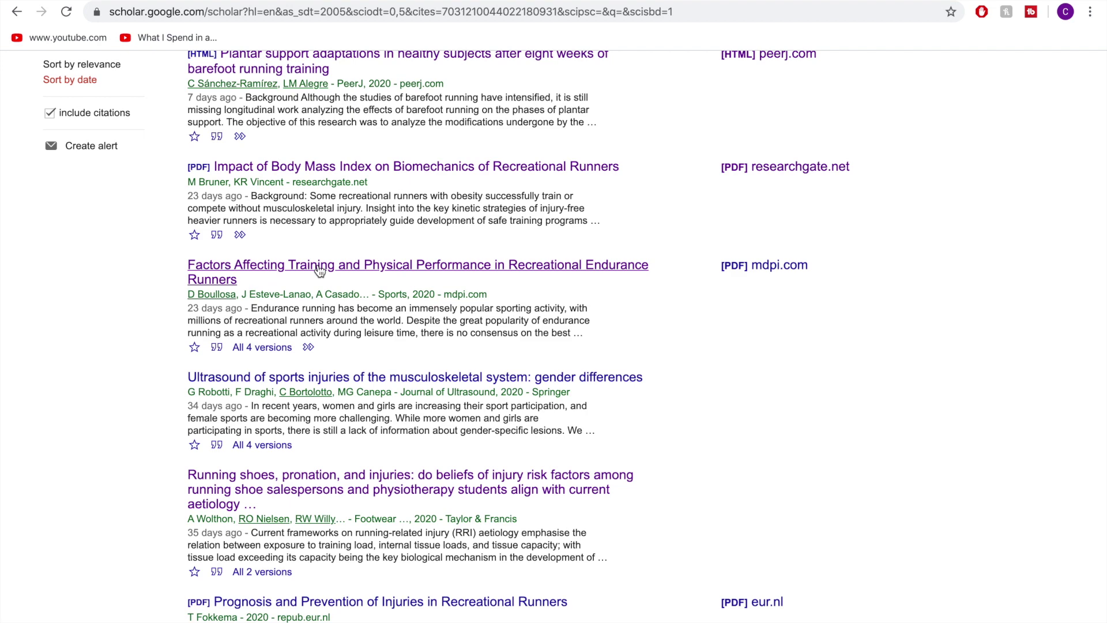
# Open the 'Factors Affecting Training' article's full text on MDPI
pyautogui.click(519, 272)
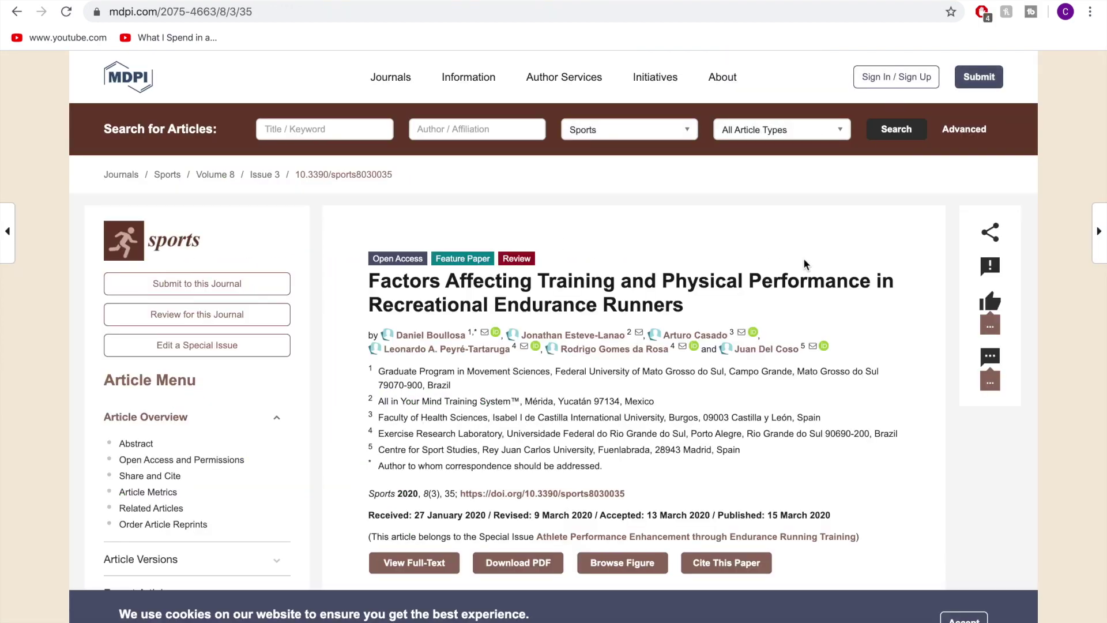
pyautogui.scroll(-3, 808, 267)
pyautogui.click(434, 367)
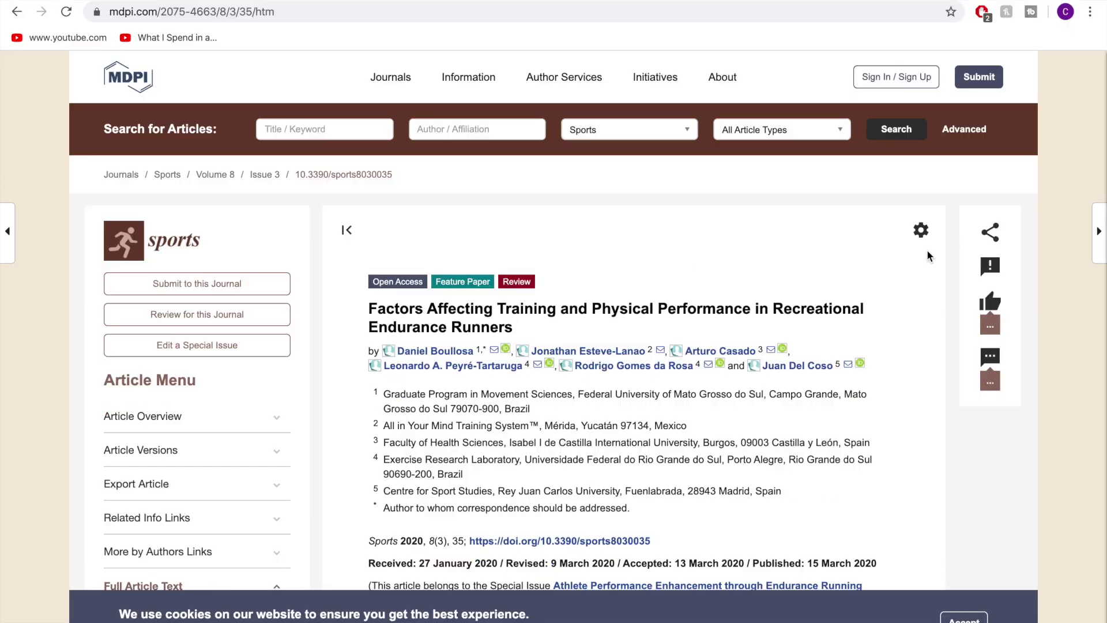
pyautogui.scroll(-1, 926, 249)
# Launch Mendeley Web Importer, check its collection dropdown, and close it without adding the article
pyautogui.click(1091, 10)
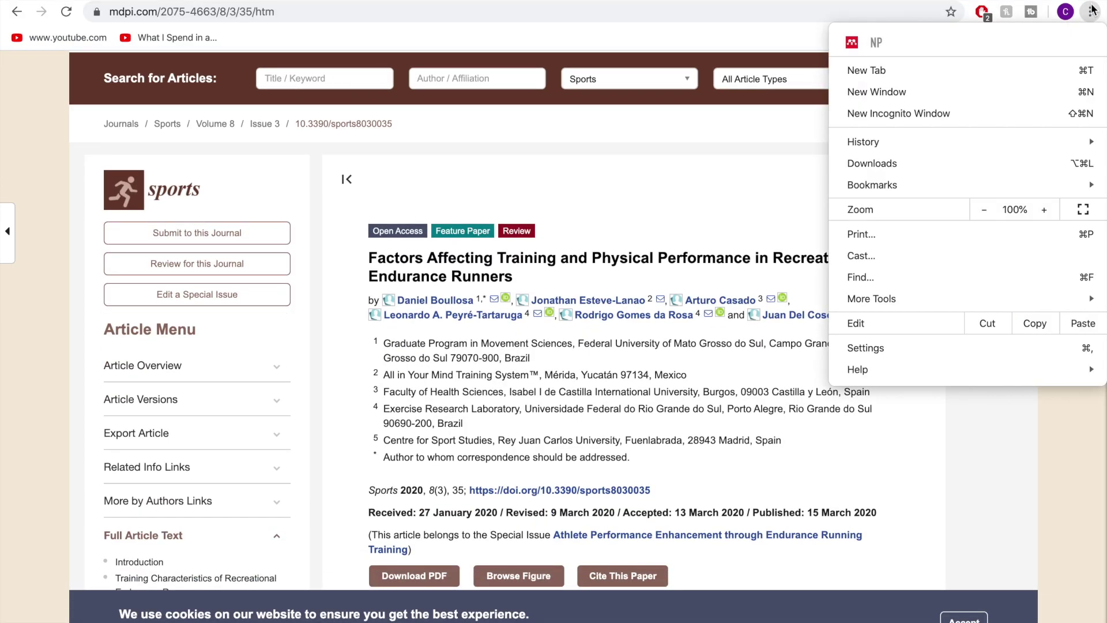
pyautogui.click(850, 44)
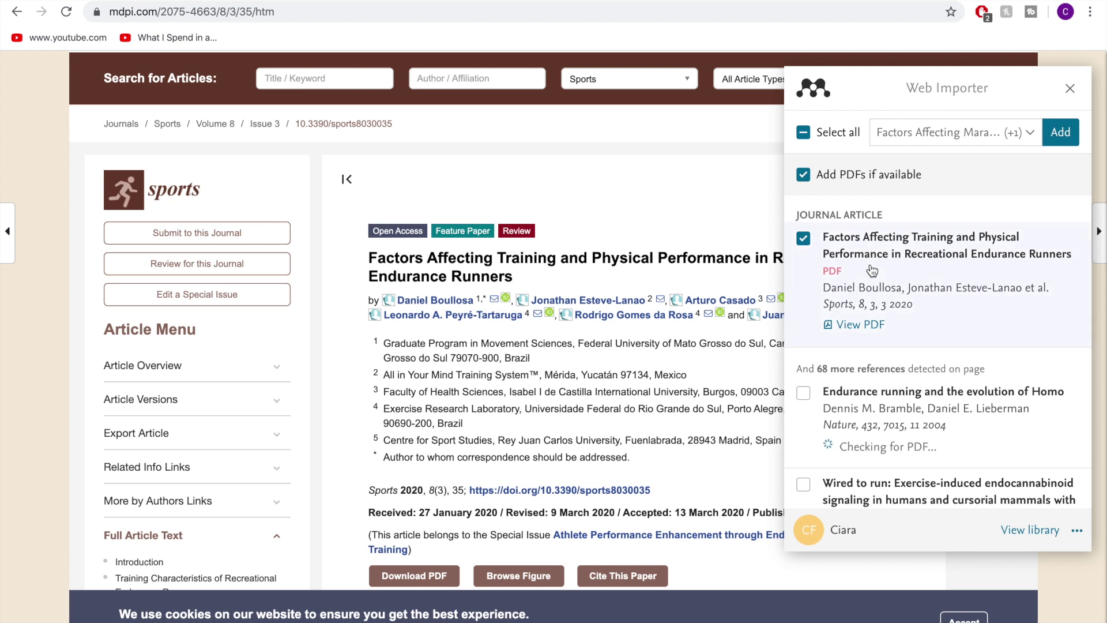
pyautogui.scroll(-1, 872, 271)
pyautogui.scroll(1, 883, 242)
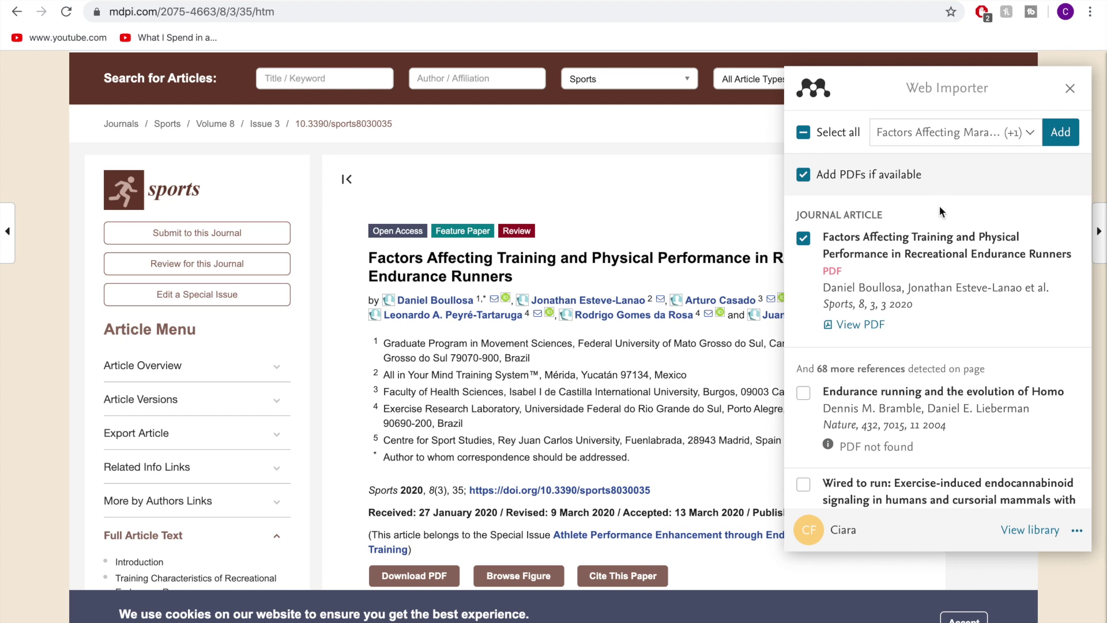
pyautogui.click(975, 133)
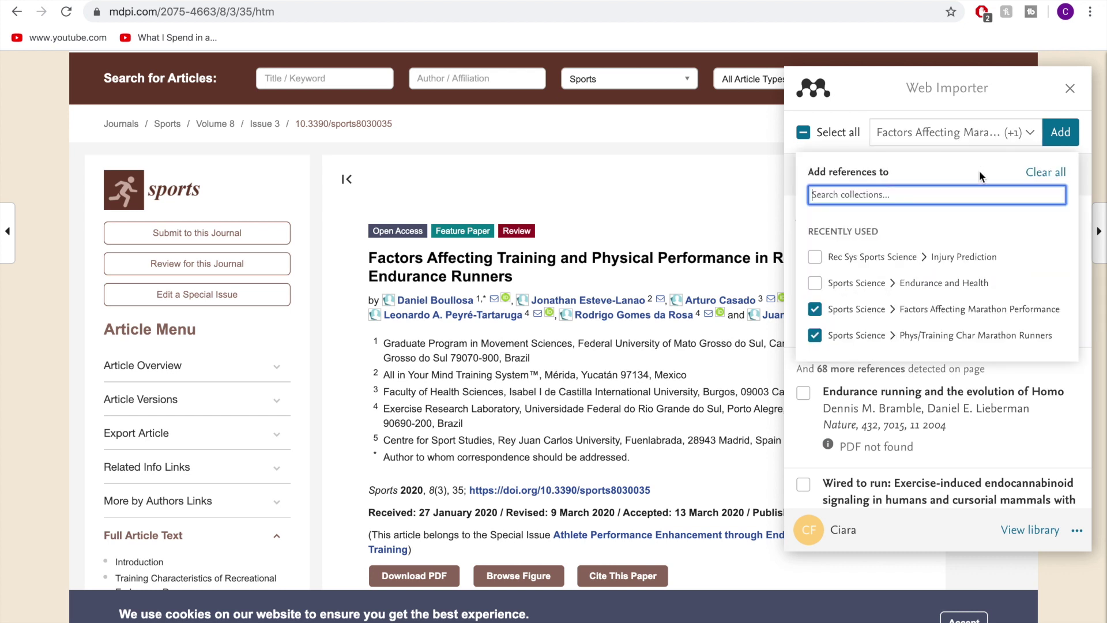
pyautogui.scroll(-3, 958, 274)
pyautogui.scroll(2, 958, 274)
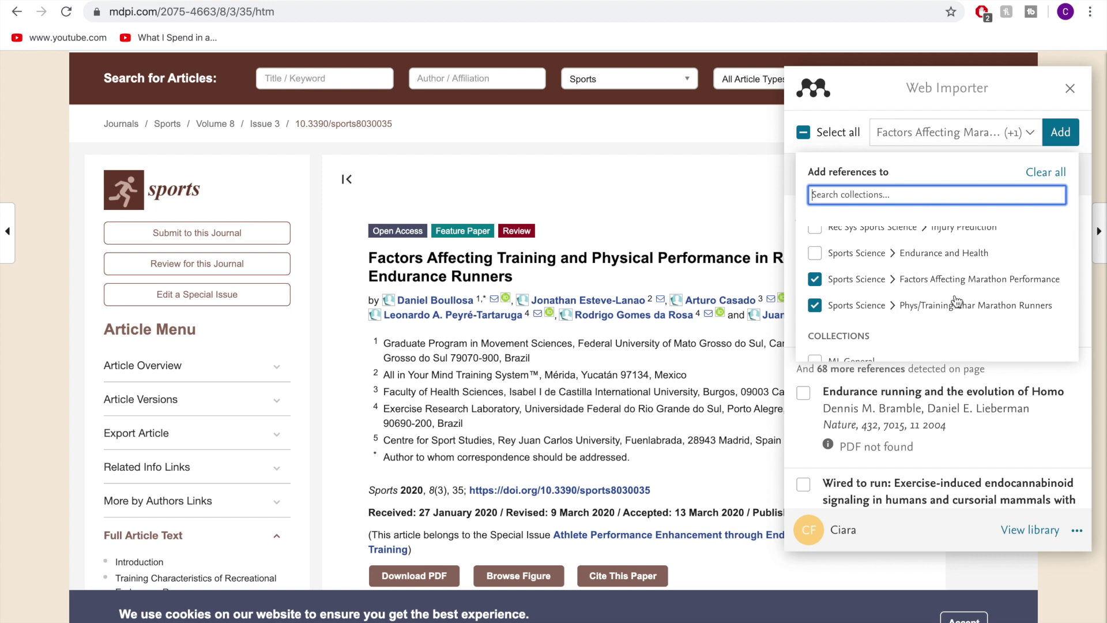
pyautogui.scroll(-3, 954, 297)
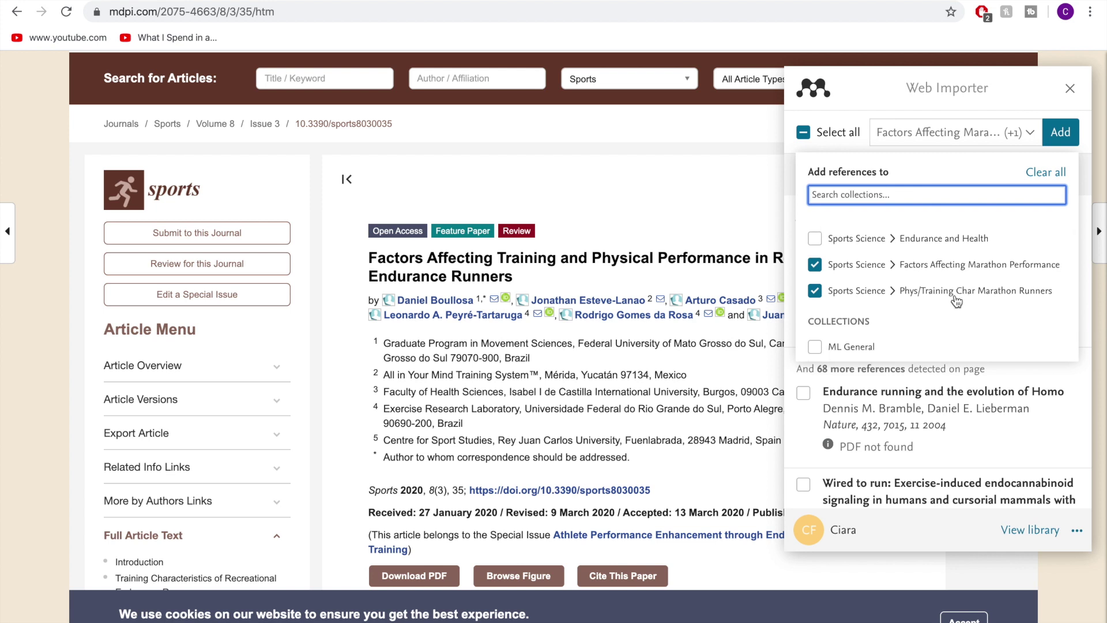
pyautogui.click(1070, 88)
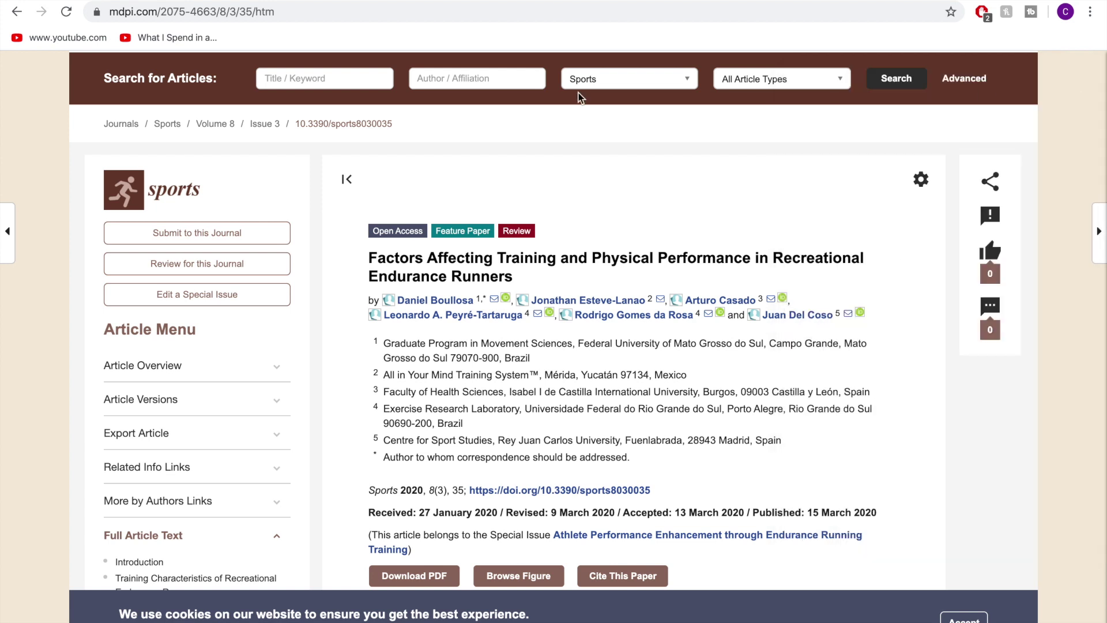
# Go back twice to the date-sorted Scholar citing-articles list and scroll down it
pyautogui.click(18, 13)
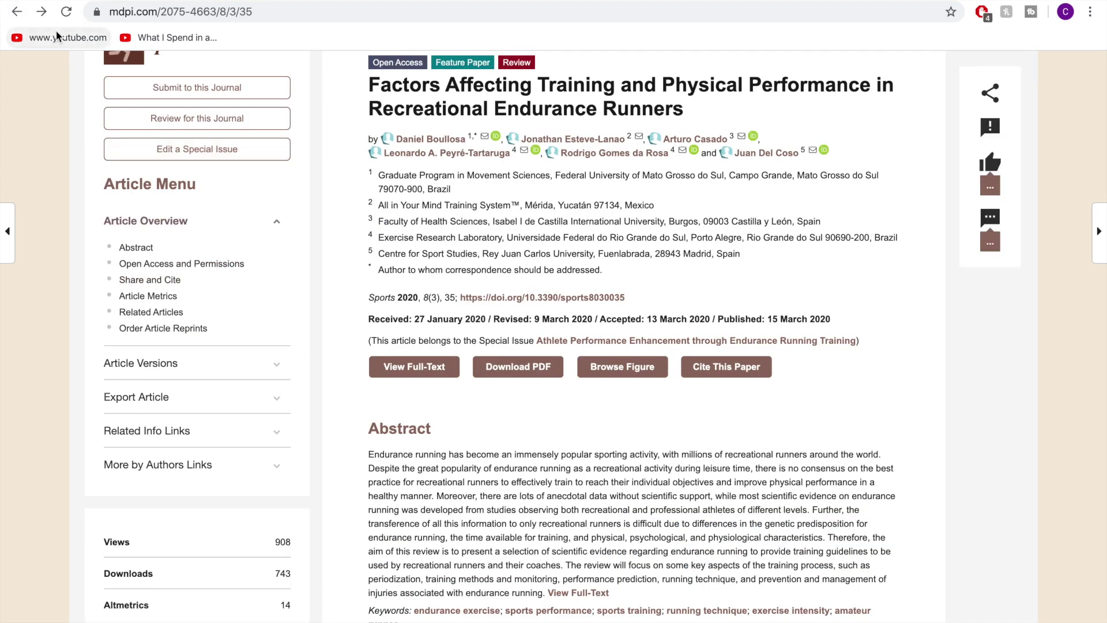
pyautogui.click(17, 12)
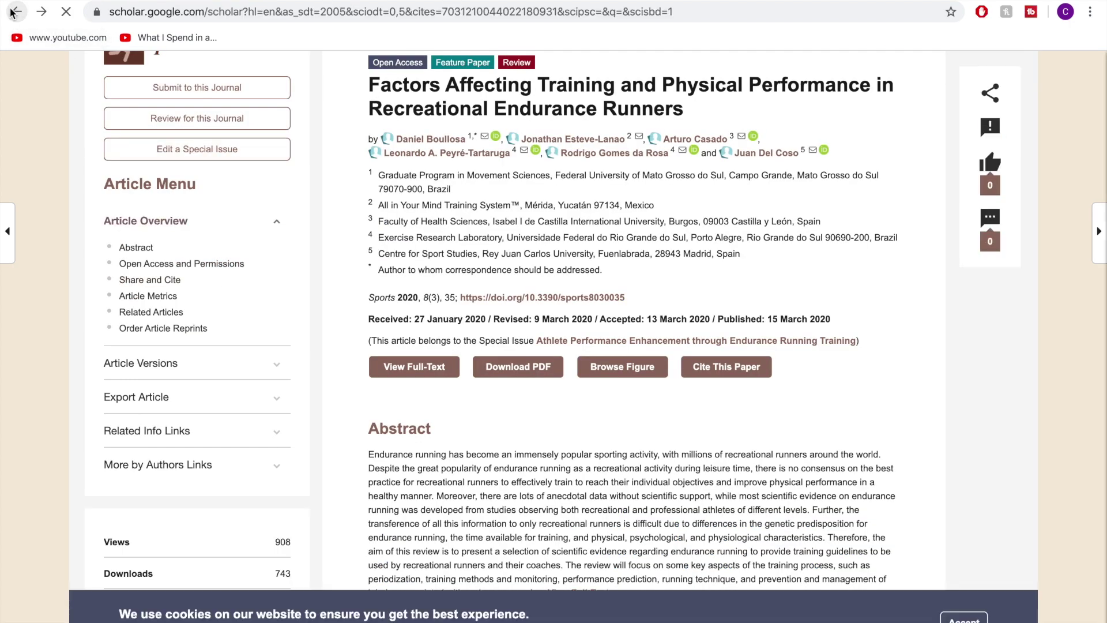
pyautogui.scroll(-2, 360, 387)
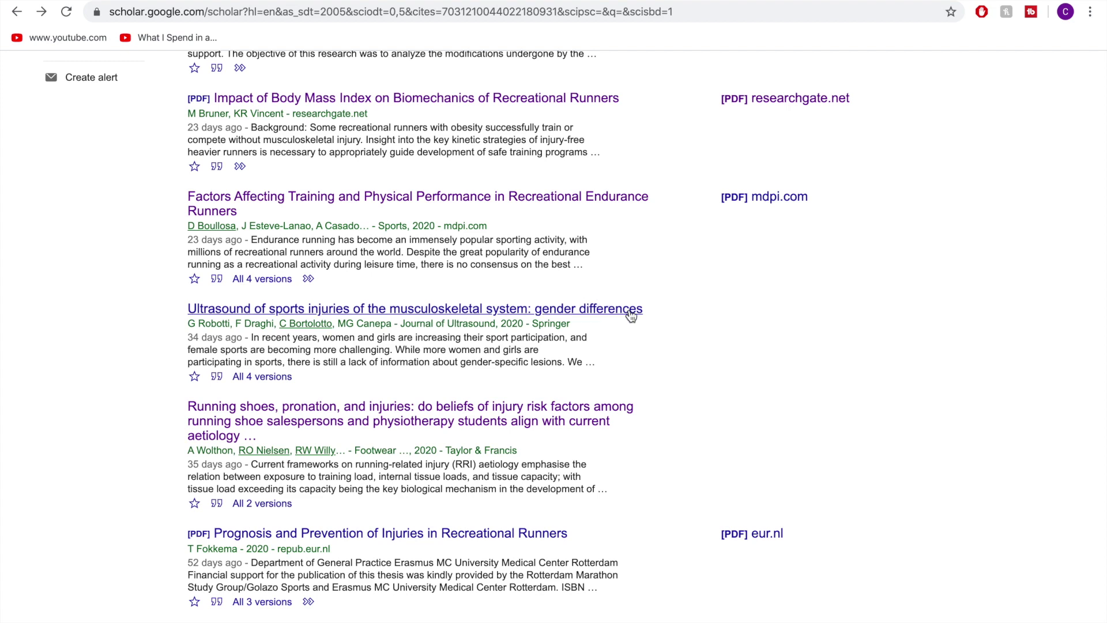
pyautogui.scroll(-3, 621, 321)
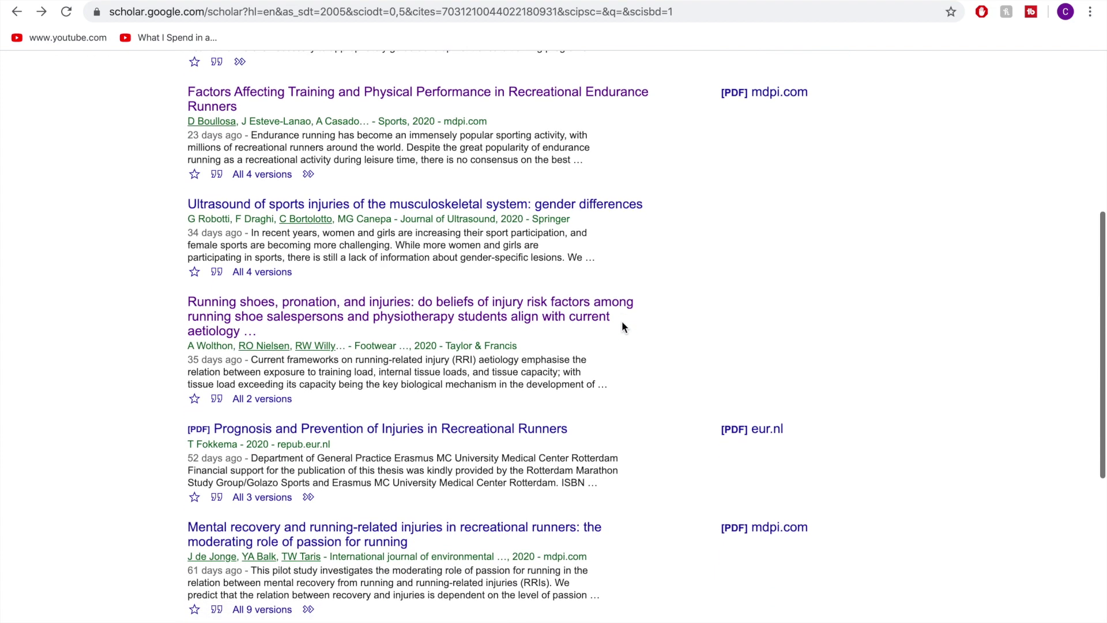
pyautogui.scroll(-2, 622, 321)
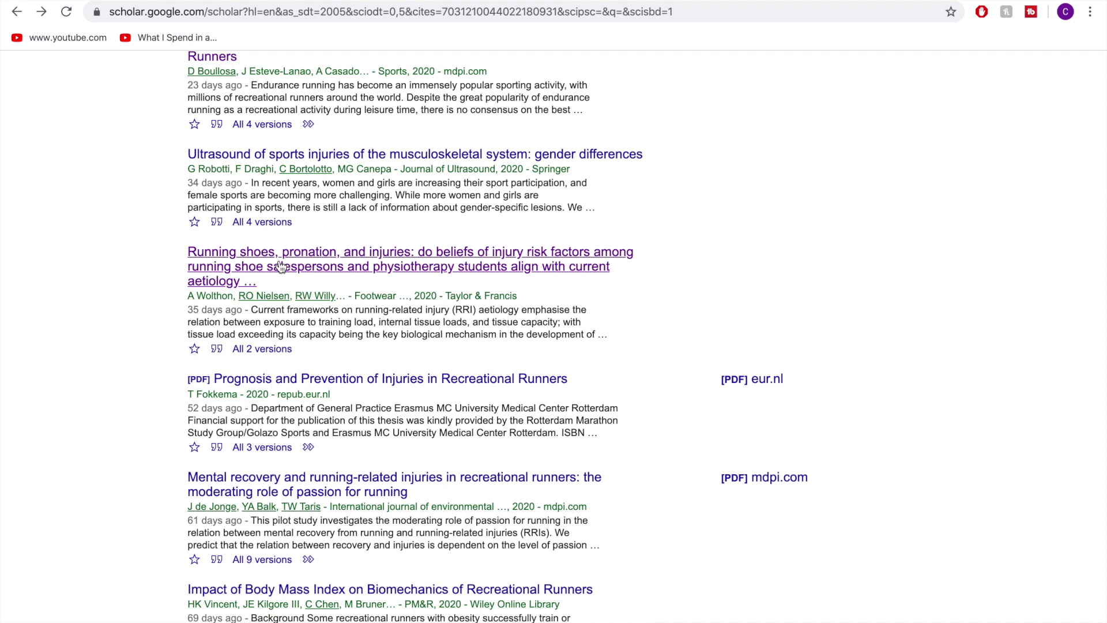
pyautogui.click(281, 269)
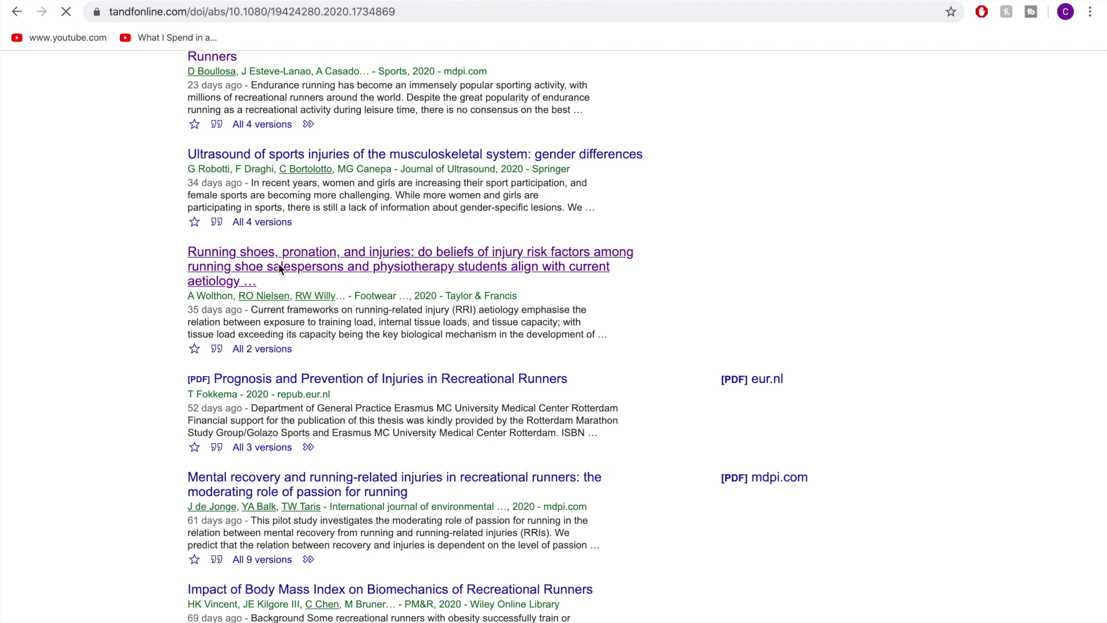
pyautogui.scroll(-3, 279, 346)
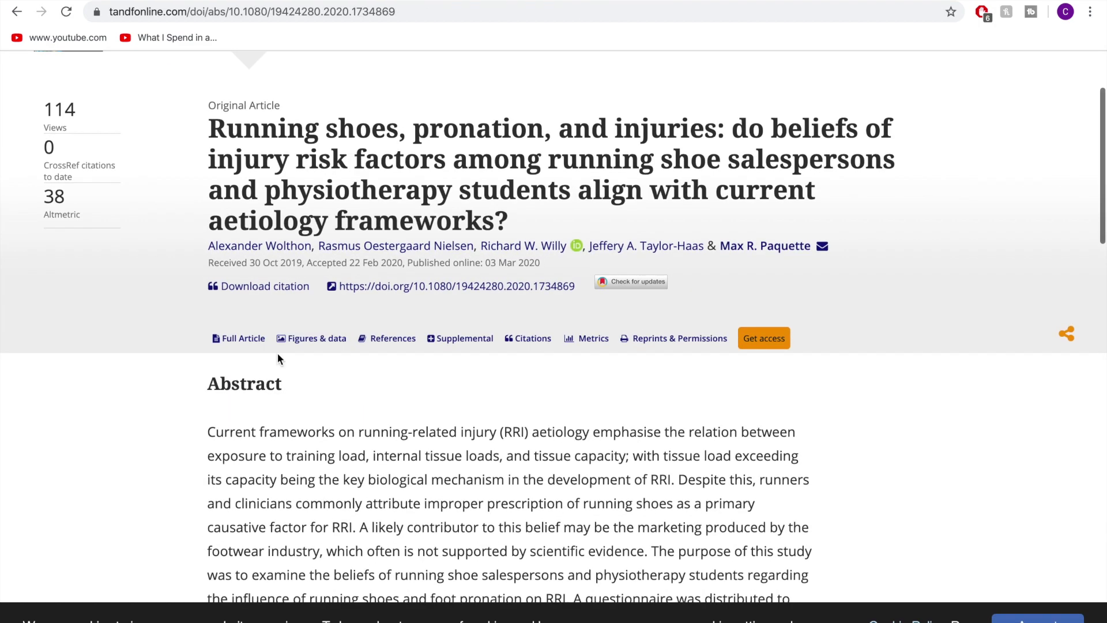
pyautogui.scroll(-3, 277, 355)
pyautogui.scroll(-4, 278, 353)
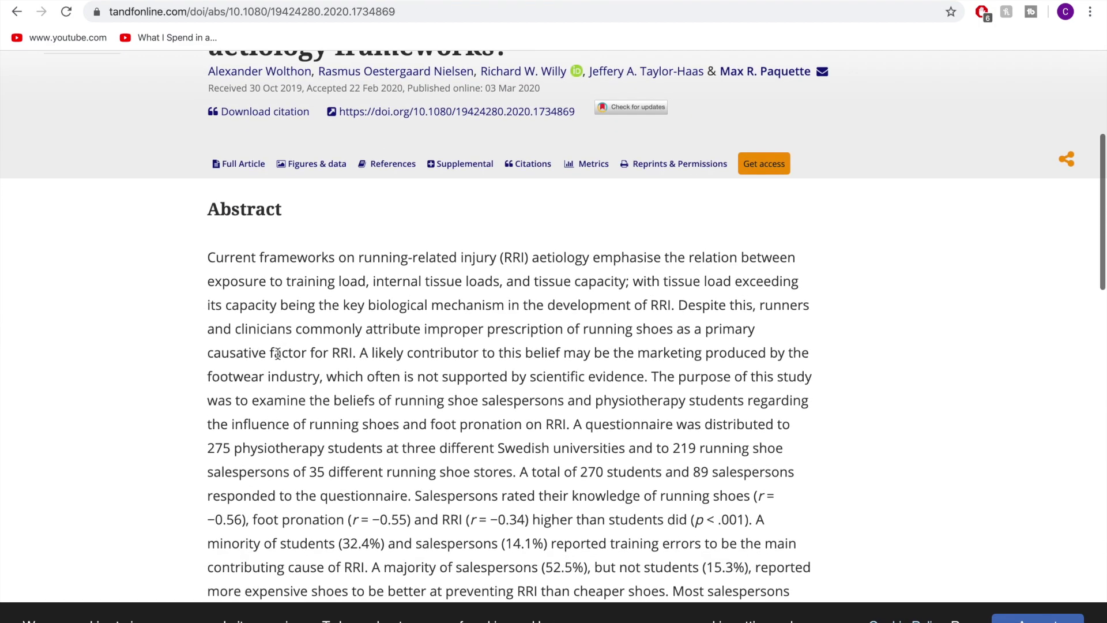
pyautogui.scroll(8, 278, 354)
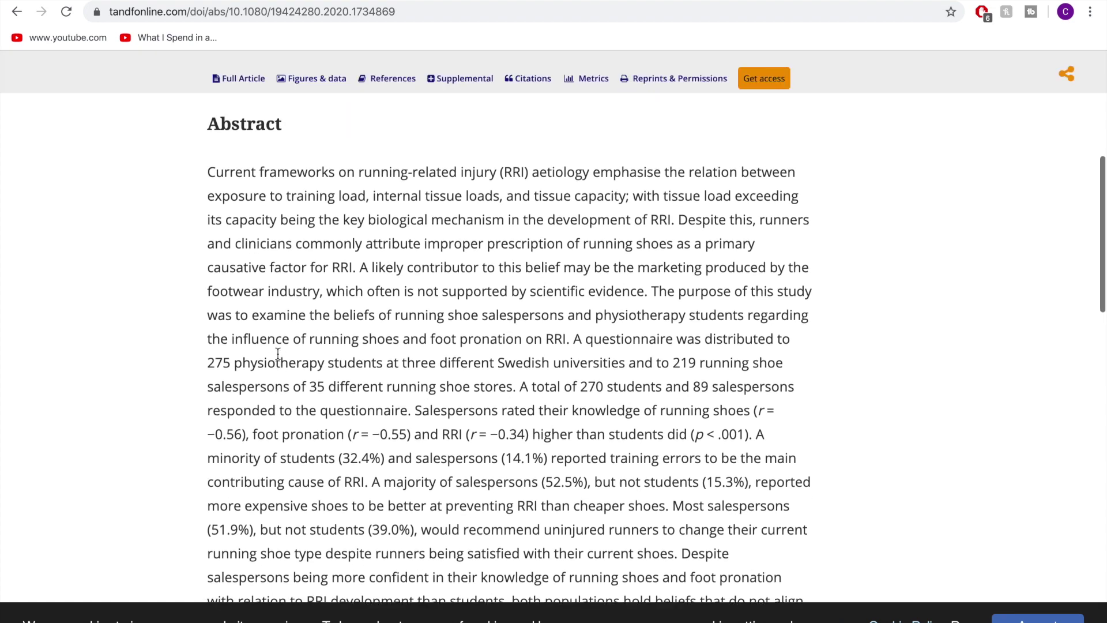
pyautogui.scroll(-2, 278, 353)
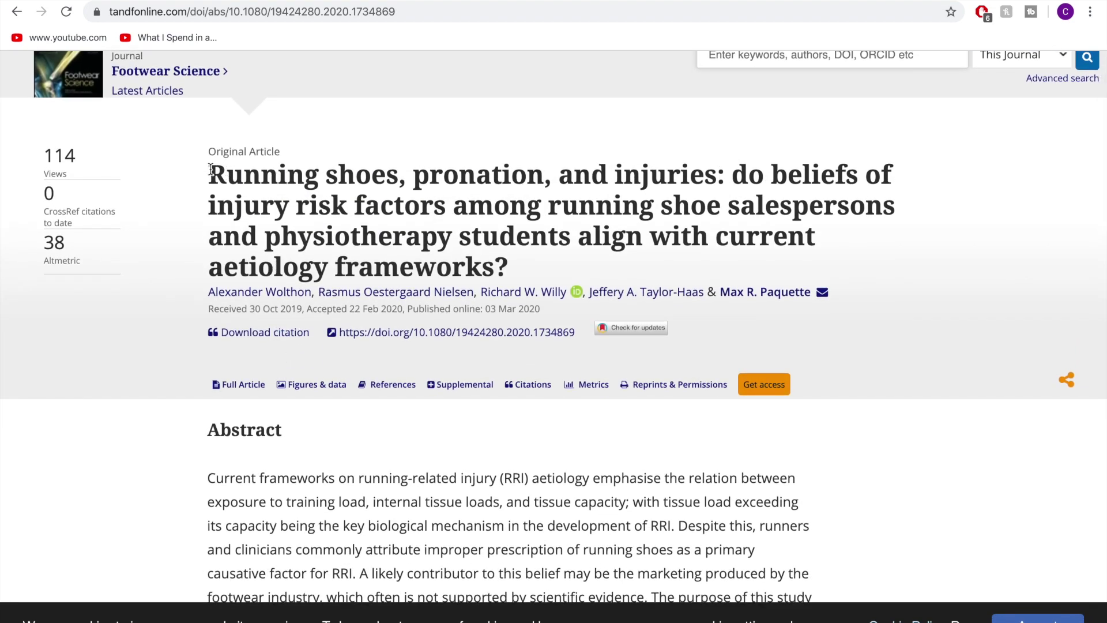
pyautogui.moveTo(209, 170); pyautogui.dragTo(180, 177)
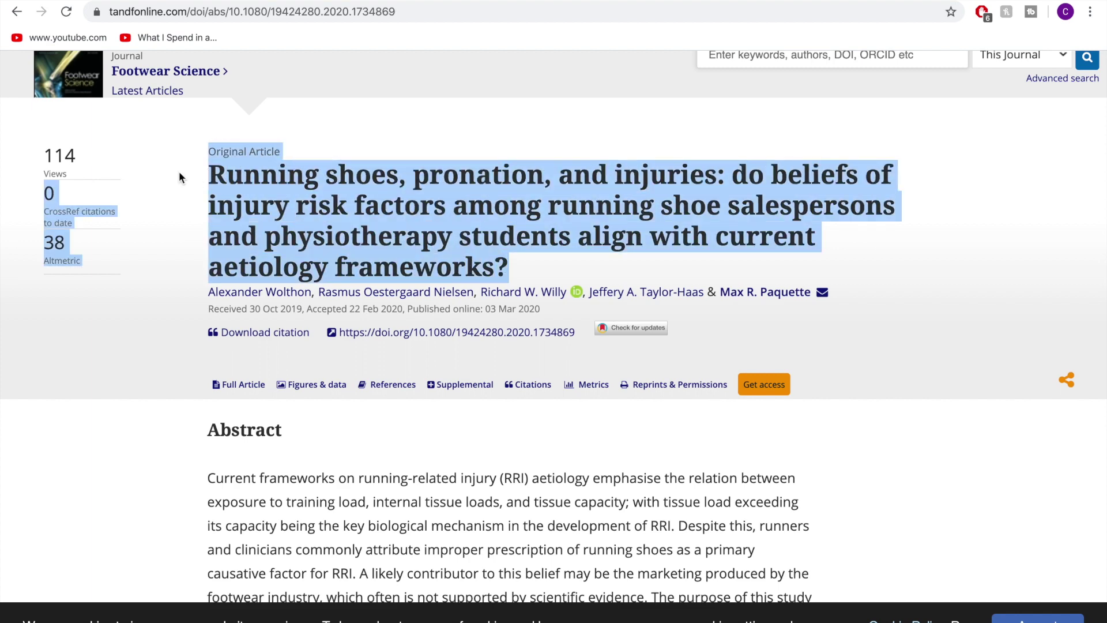
pyautogui.click(196, 179)
pyautogui.scroll(-4, 215, 196)
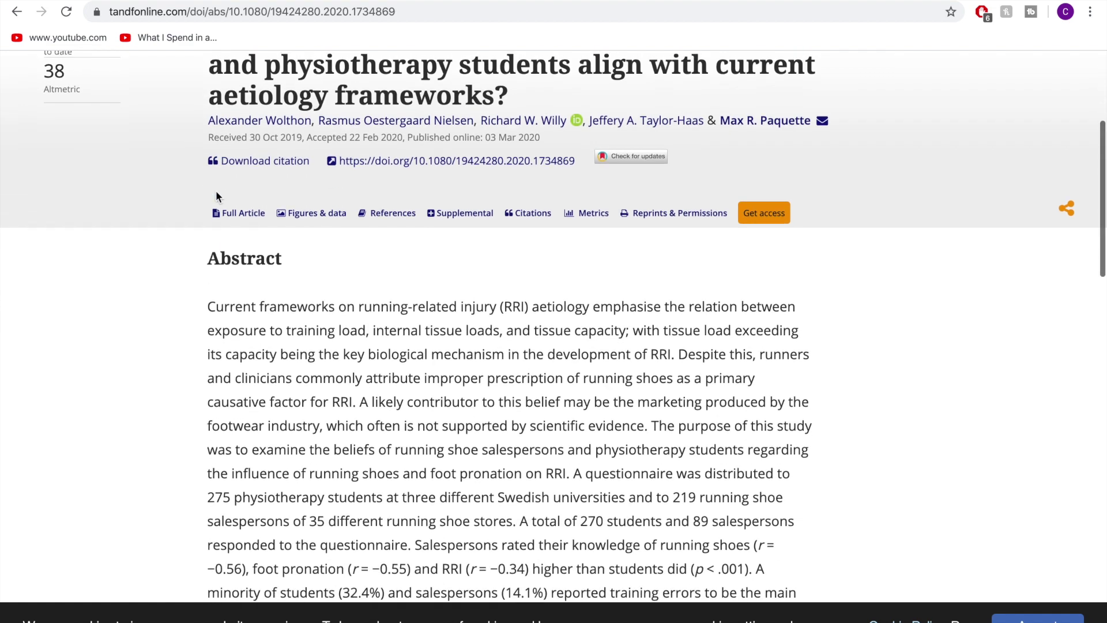
pyautogui.scroll(-4, 216, 196)
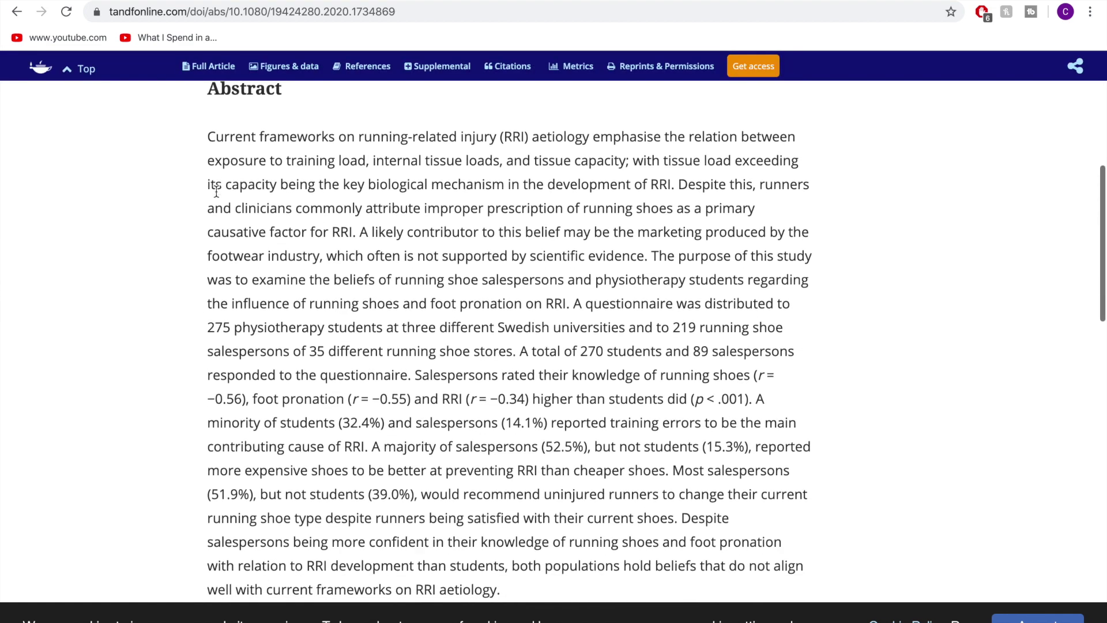
pyautogui.scroll(1, 217, 192)
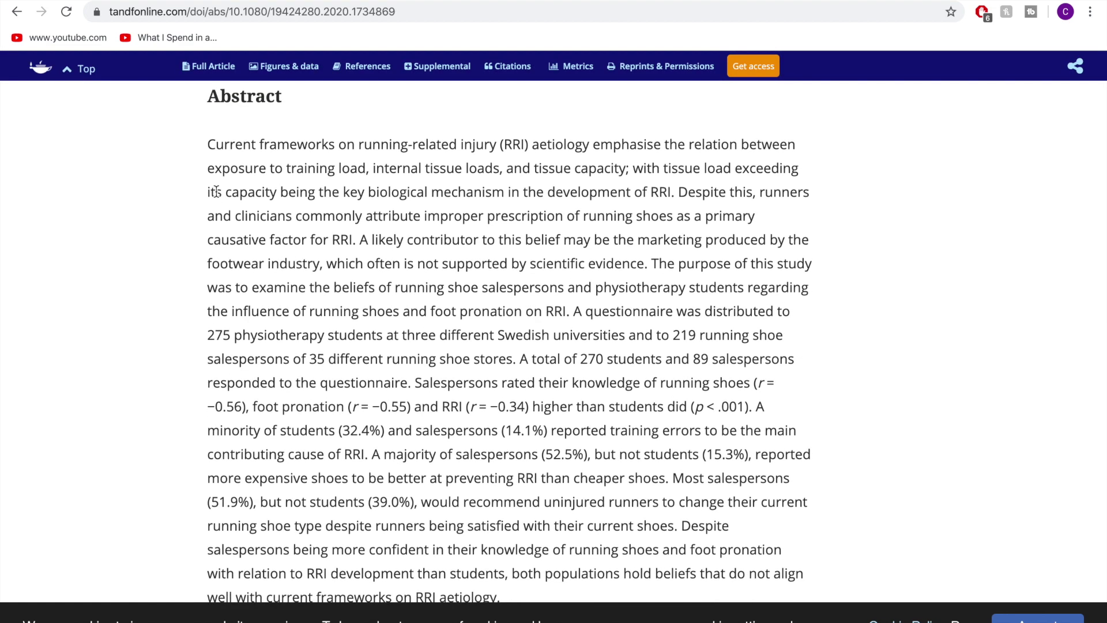
pyautogui.scroll(-1, 217, 192)
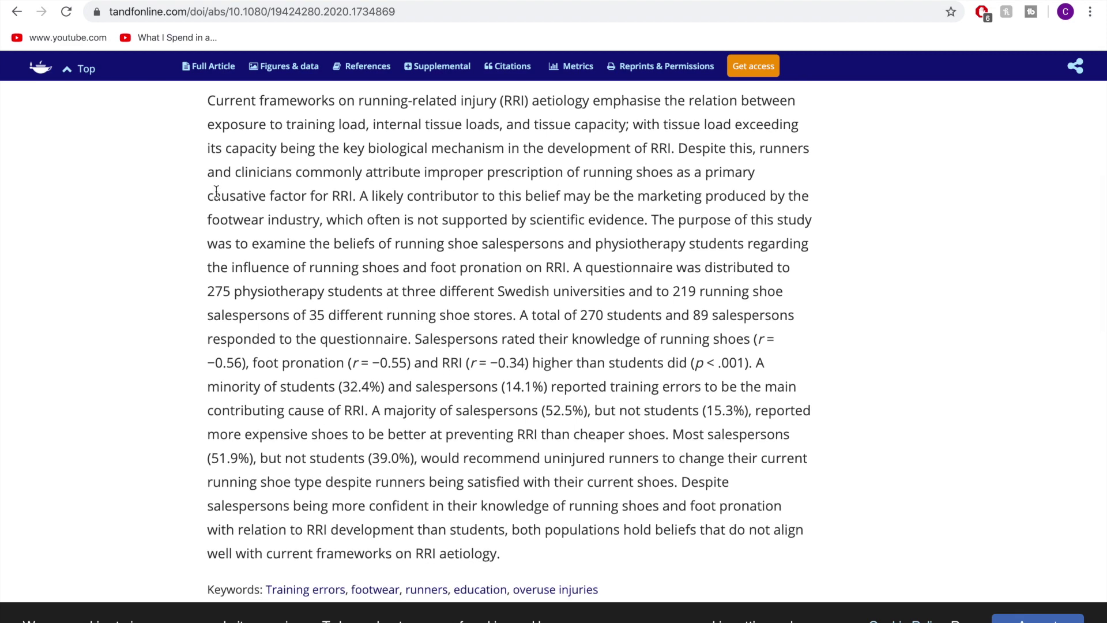
pyautogui.scroll(1, 261, 146)
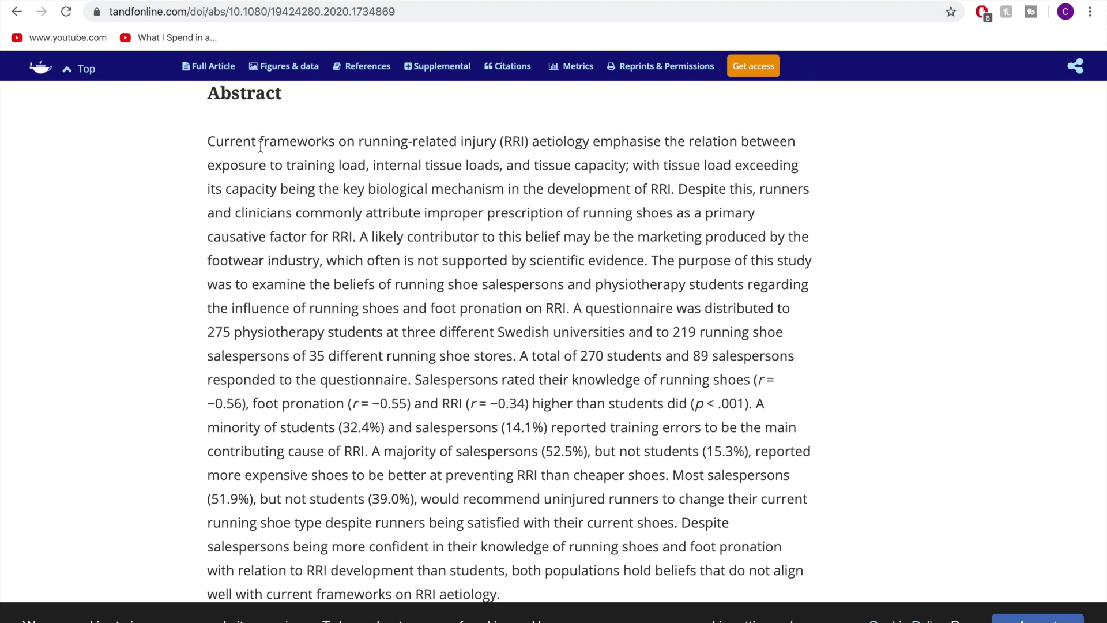
pyautogui.scroll(-1, 251, 222)
pyautogui.scroll(2, 251, 222)
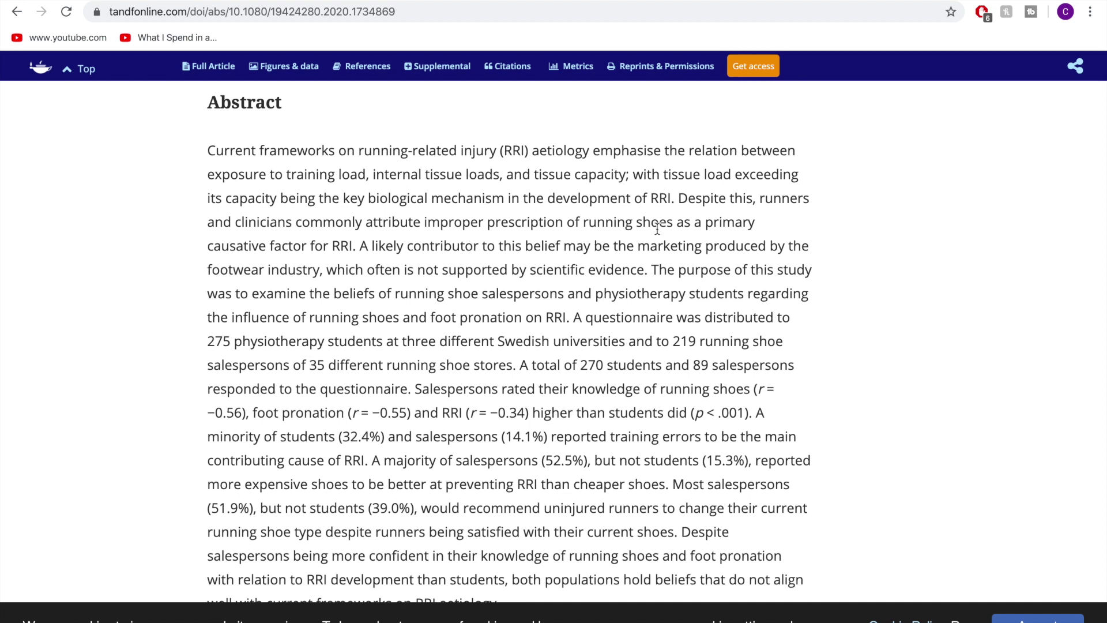
pyautogui.moveTo(672, 198); pyautogui.dragTo(365, 247)
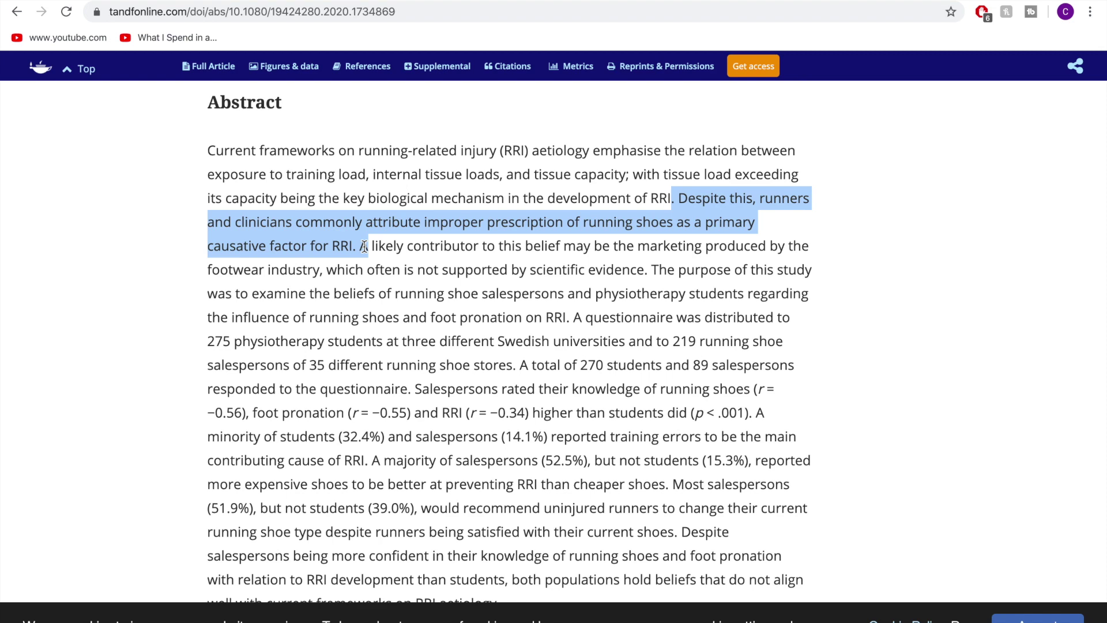
pyautogui.click(364, 246)
pyautogui.scroll(-1, 364, 247)
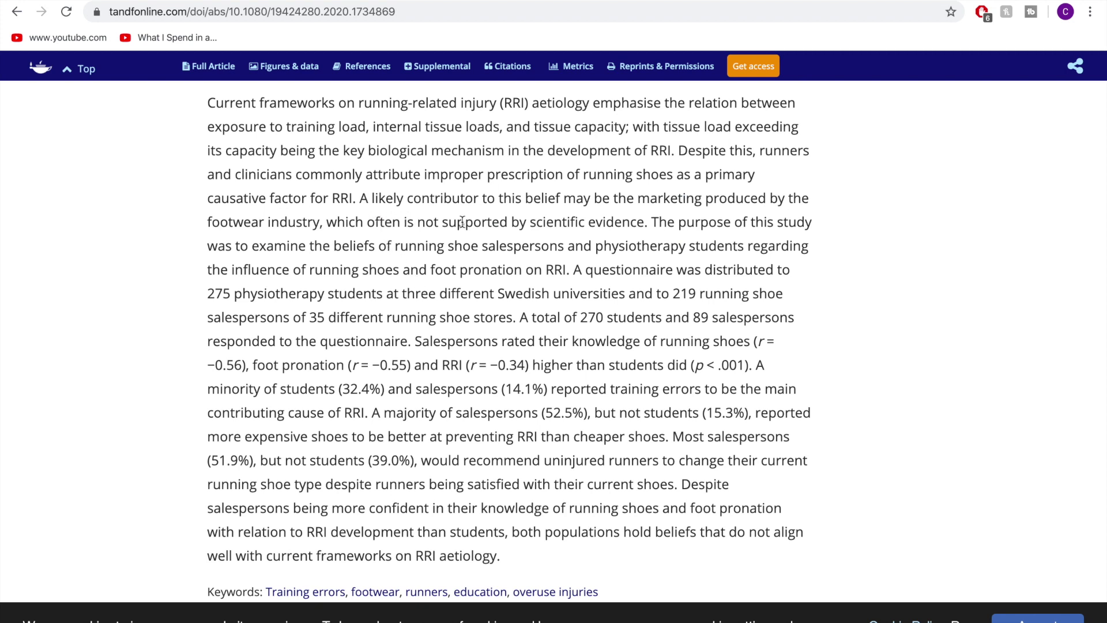
pyautogui.moveTo(646, 224); pyautogui.dragTo(362, 205)
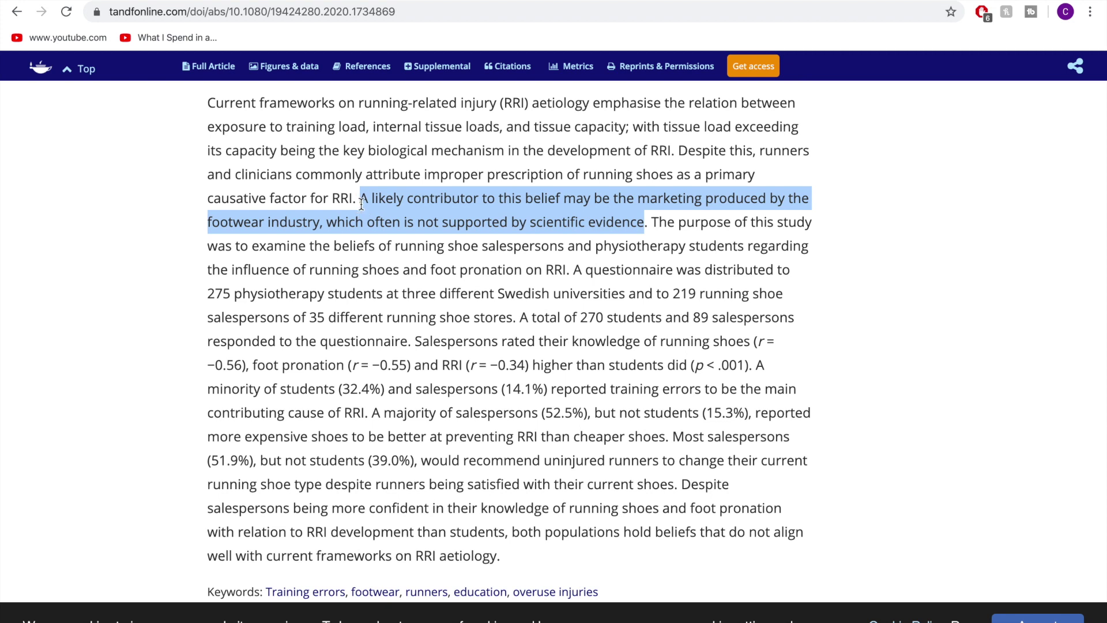
pyautogui.scroll(-1, 415, 229)
pyautogui.click(415, 232)
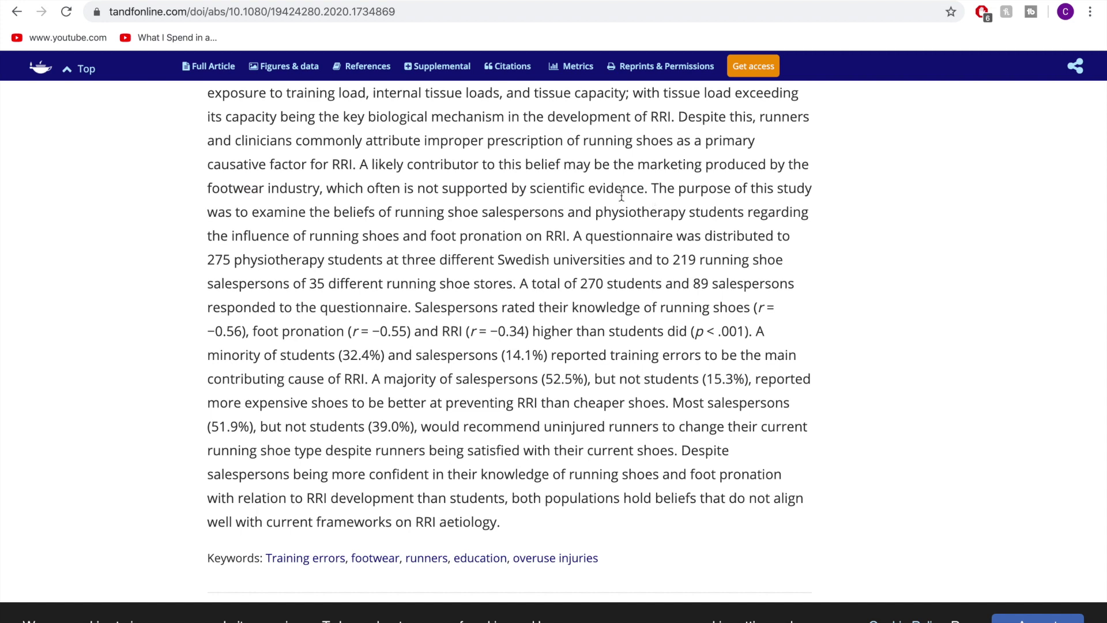
pyautogui.moveTo(360, 166); pyautogui.dragTo(687, 113)
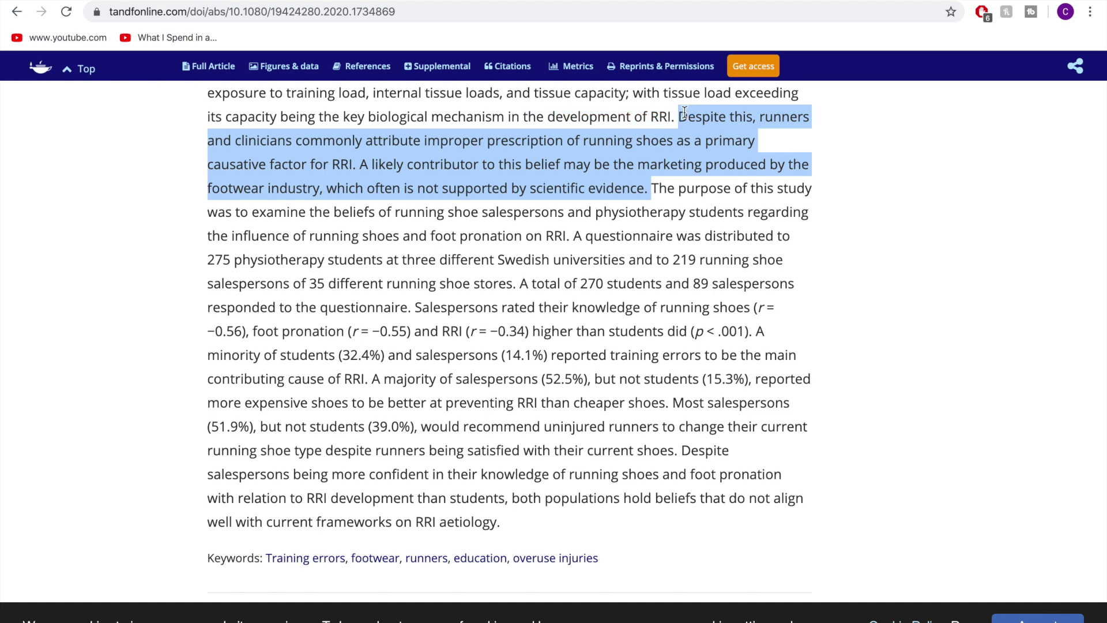
pyautogui.scroll(2, 685, 112)
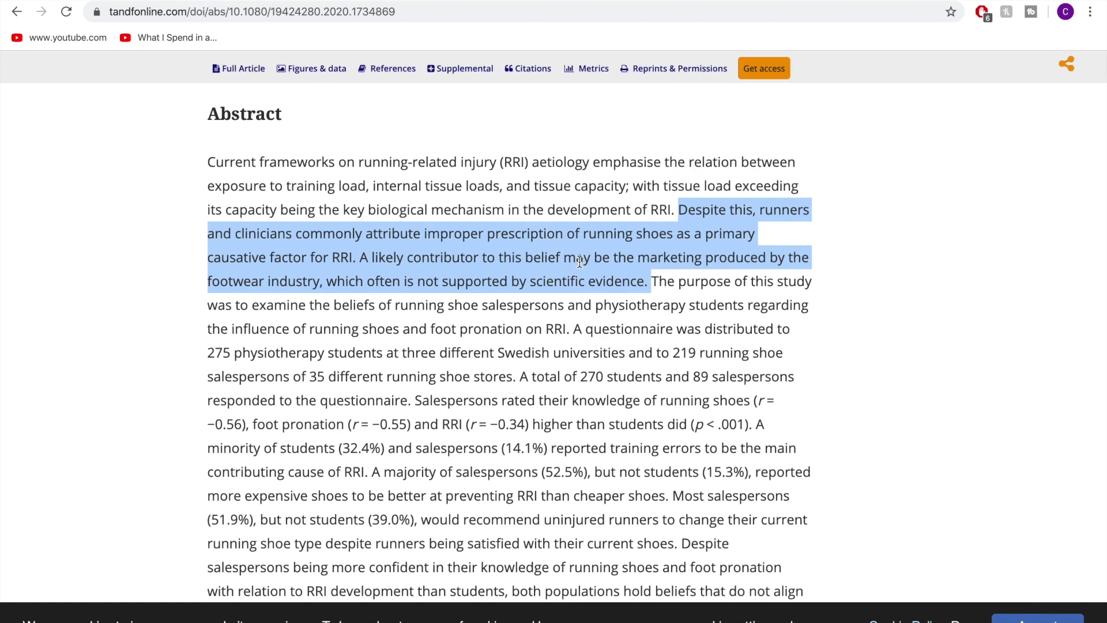
pyautogui.scroll(-1, 580, 262)
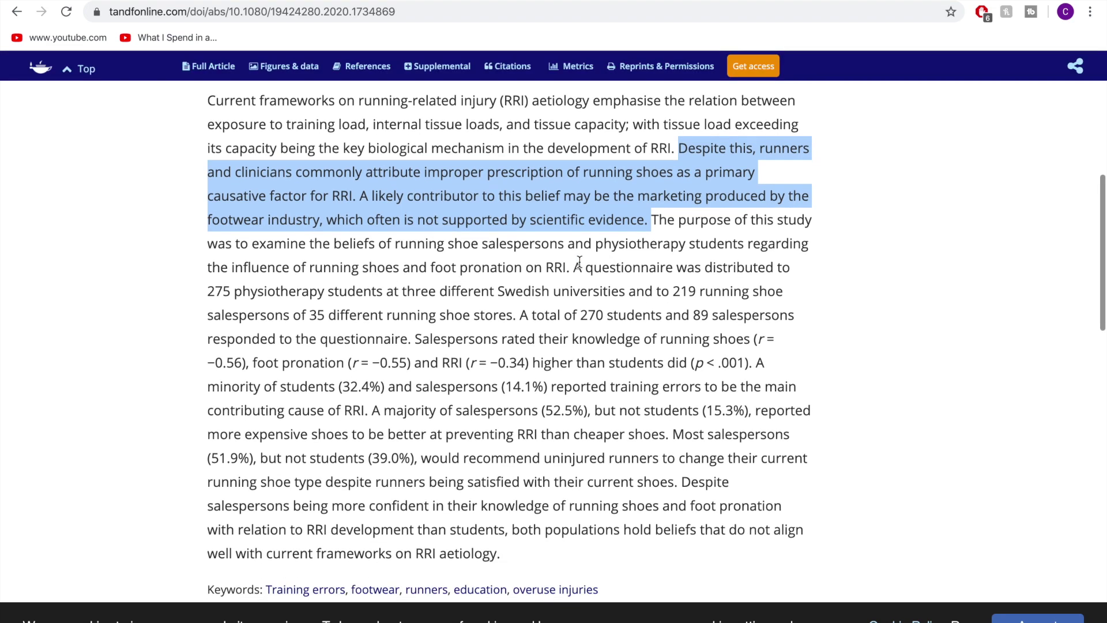
pyautogui.scroll(-1, 580, 261)
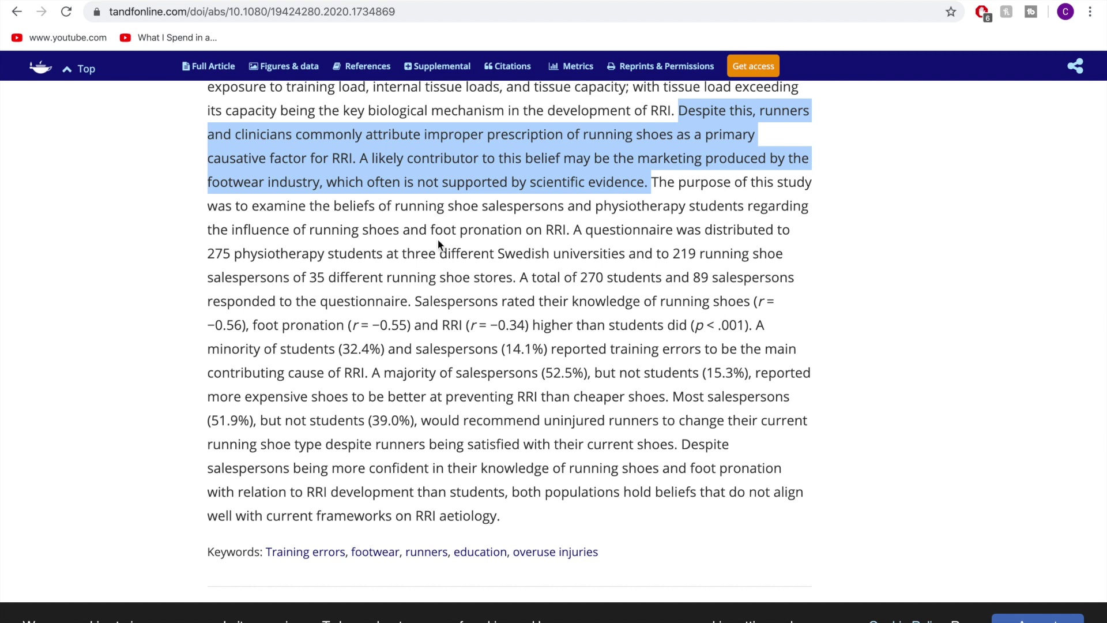
pyautogui.click(460, 219)
pyautogui.moveTo(448, 206); pyautogui.dragTo(573, 233)
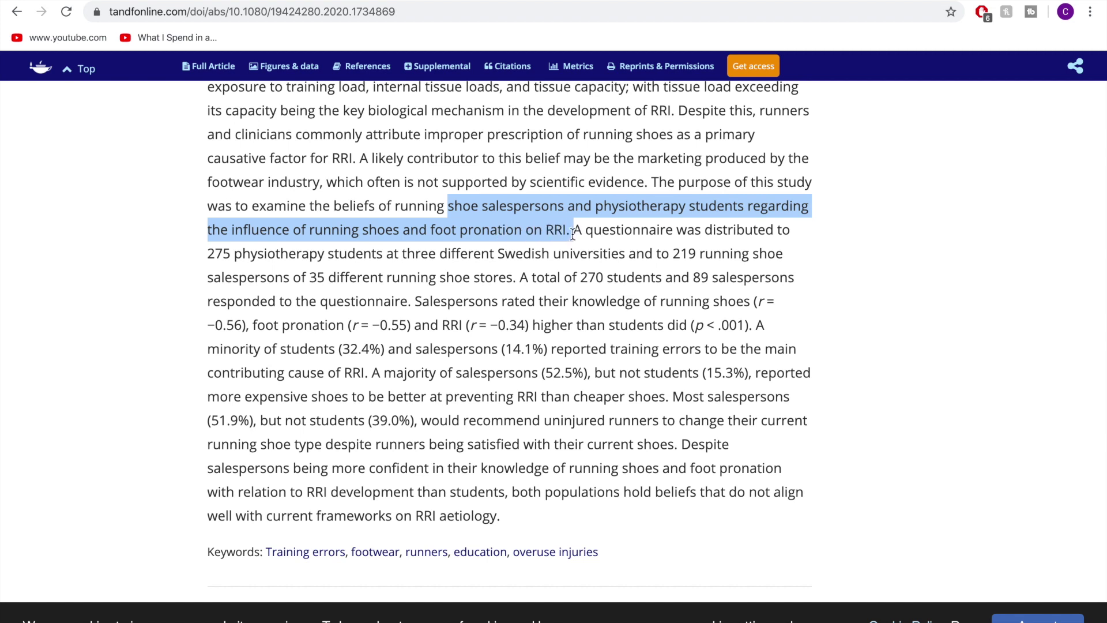
pyautogui.click(573, 234)
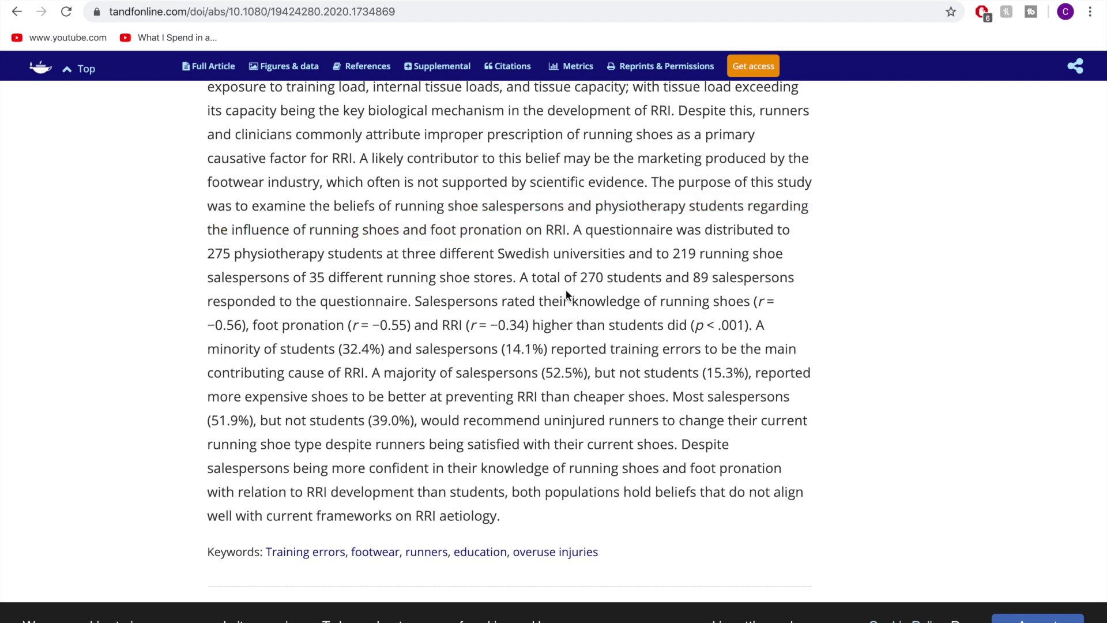
pyautogui.scroll(-1, 447, 348)
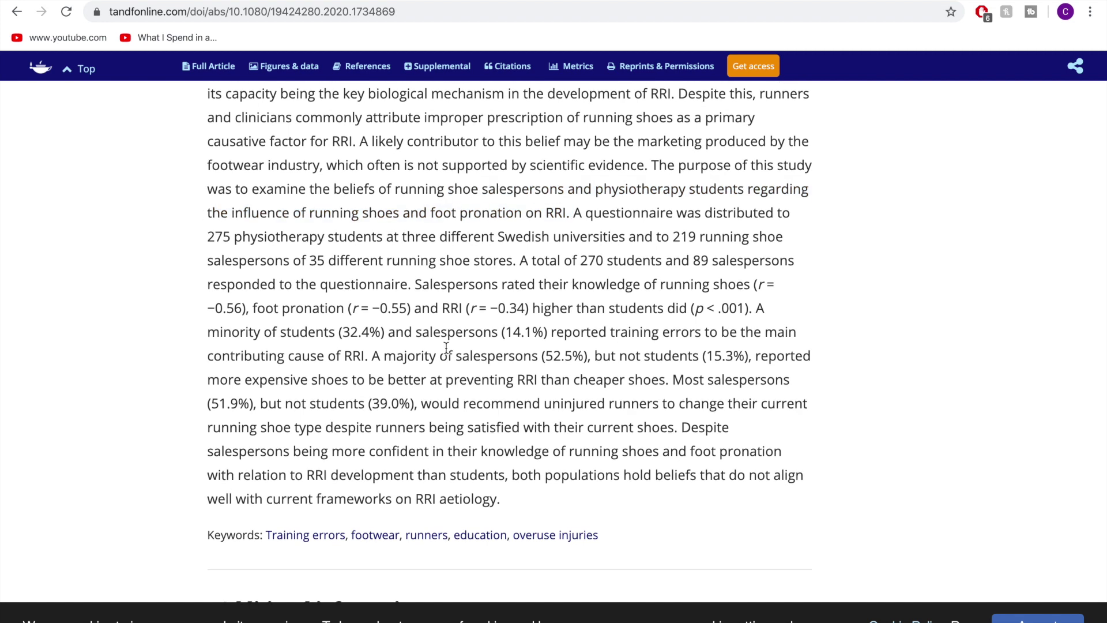
pyautogui.doubleClick(425, 287)
pyautogui.moveTo(426, 288); pyautogui.dragTo(495, 316)
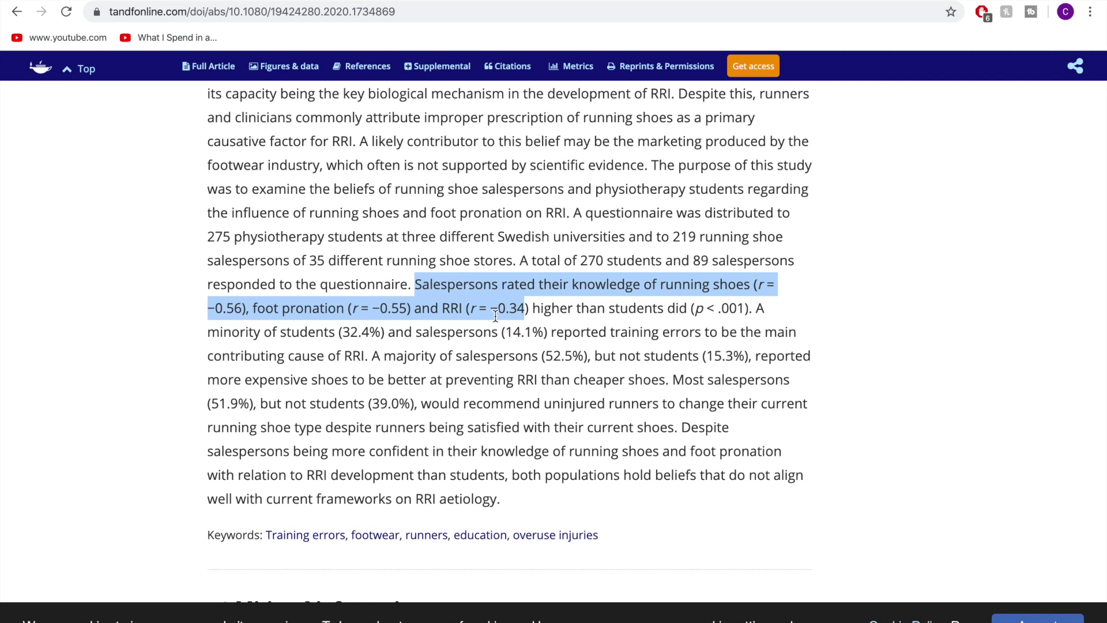
pyautogui.moveTo(496, 316); pyautogui.dragTo(528, 304)
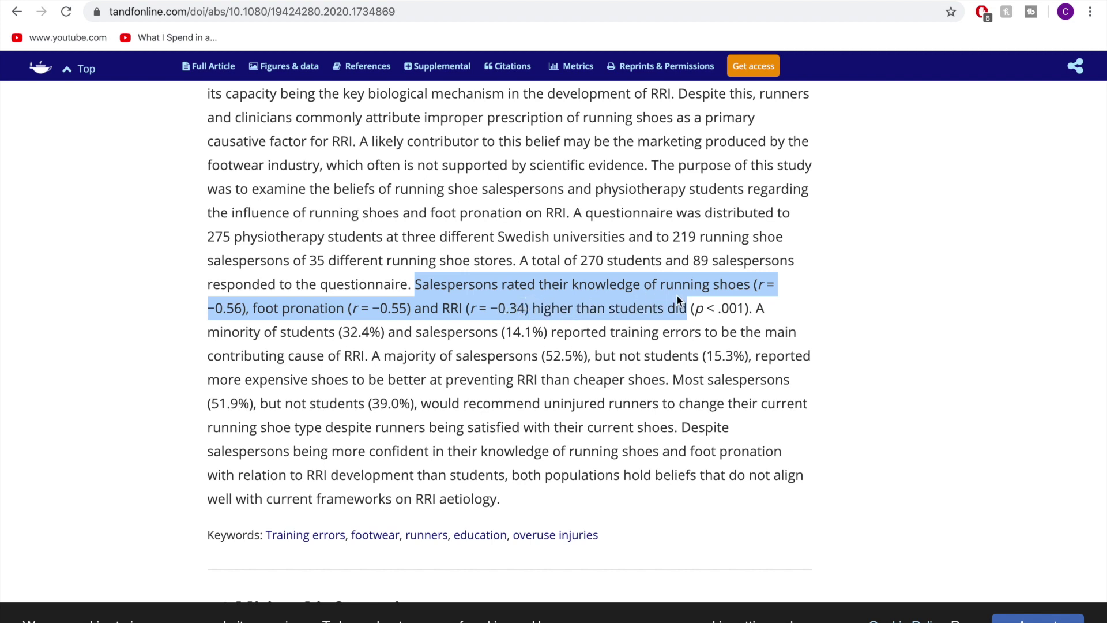
pyautogui.moveTo(677, 294); pyautogui.dragTo(746, 297)
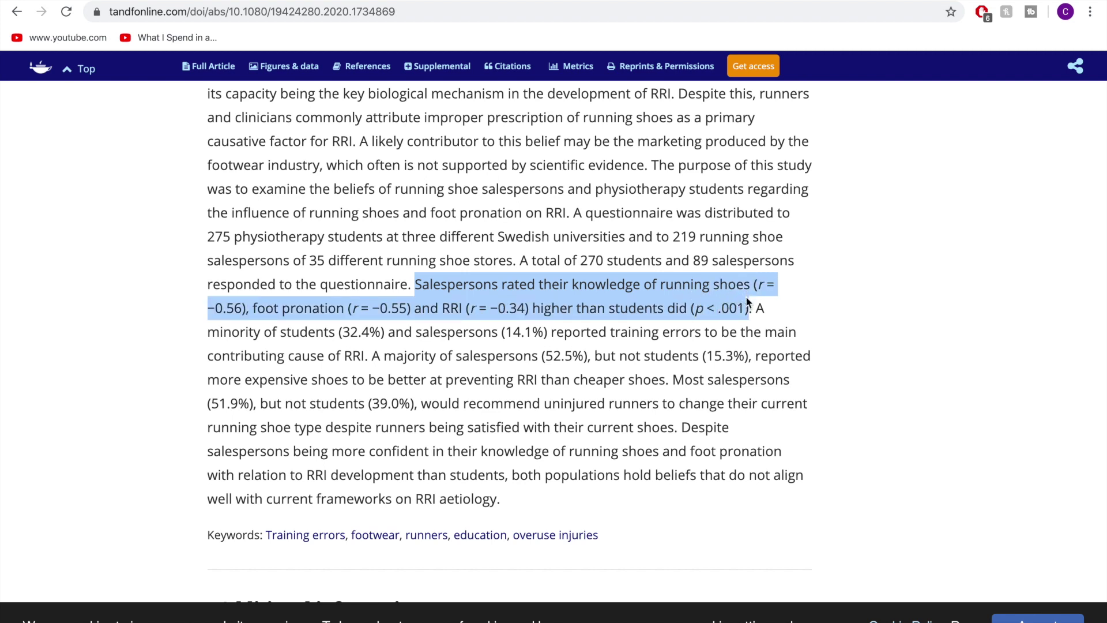
pyautogui.moveTo(746, 295); pyautogui.dragTo(747, 291)
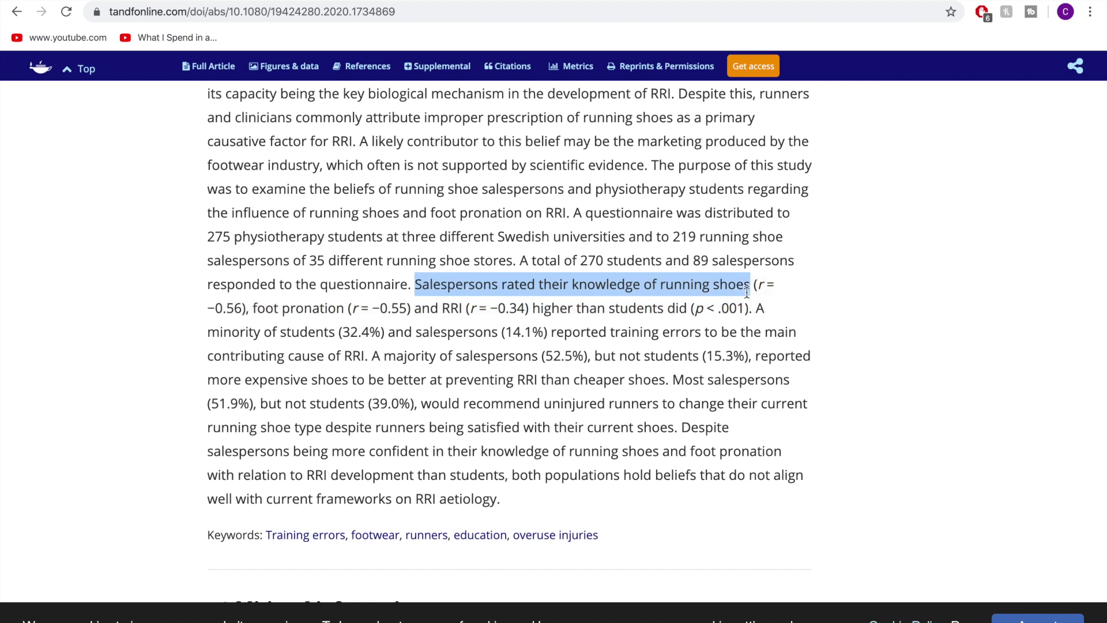
pyautogui.click(747, 291)
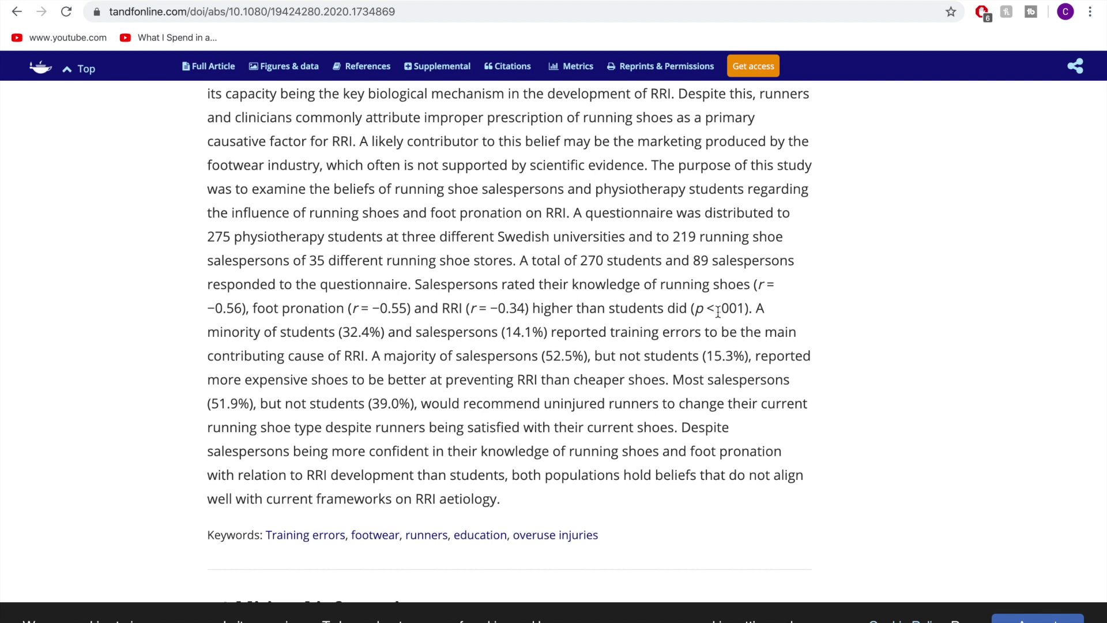
pyautogui.moveTo(752, 309); pyautogui.dragTo(751, 336)
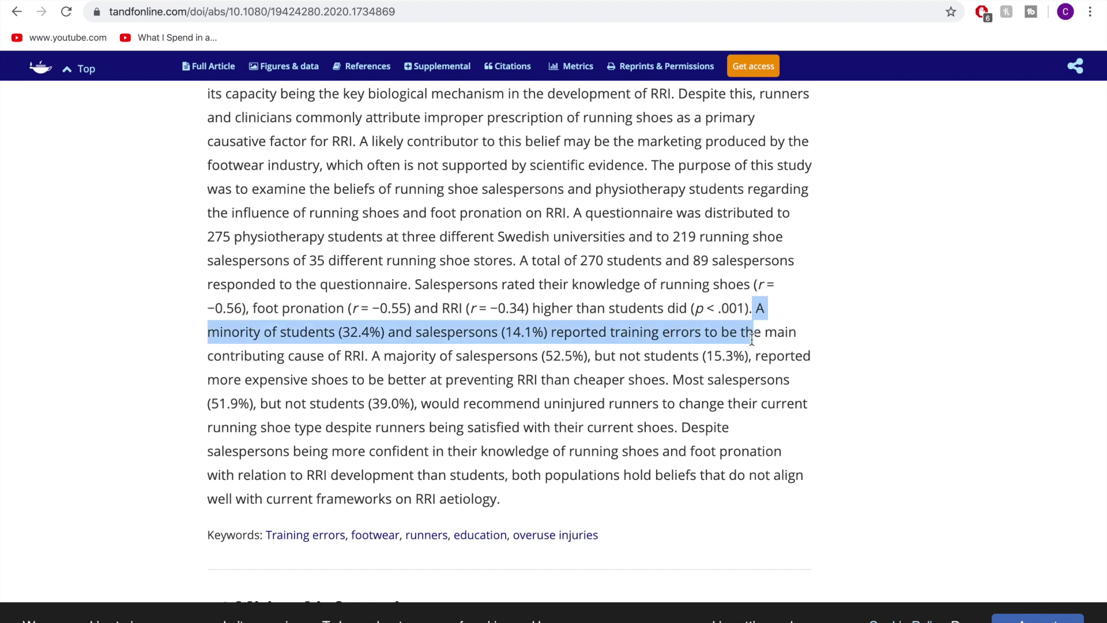
pyautogui.moveTo(751, 340); pyautogui.dragTo(451, 355)
pyautogui.click(348, 338)
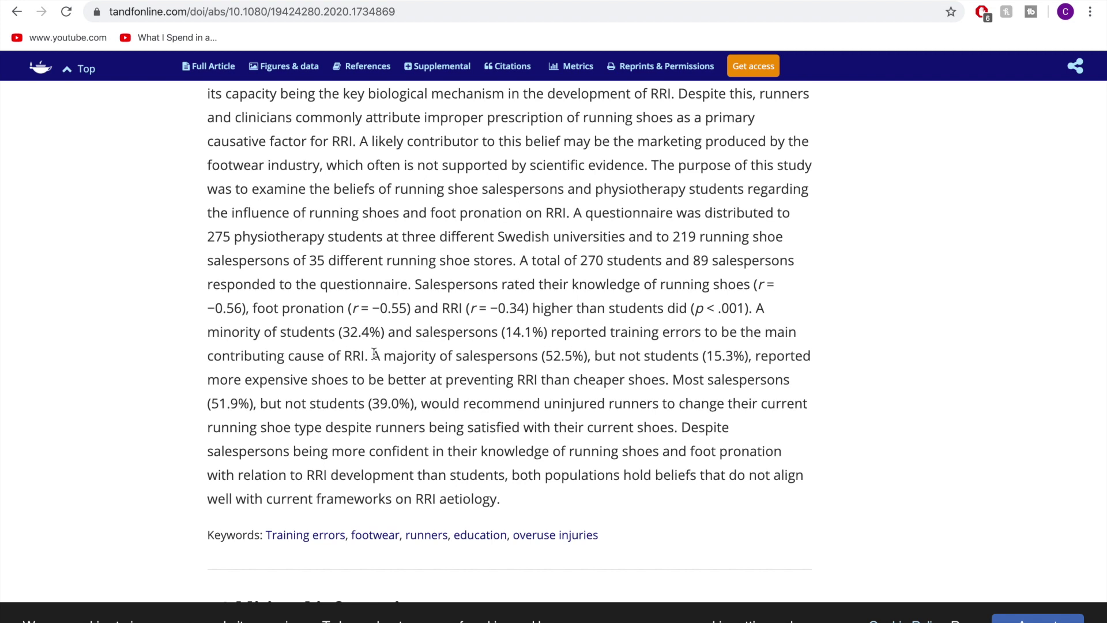
pyautogui.moveTo(374, 354); pyautogui.dragTo(464, 394)
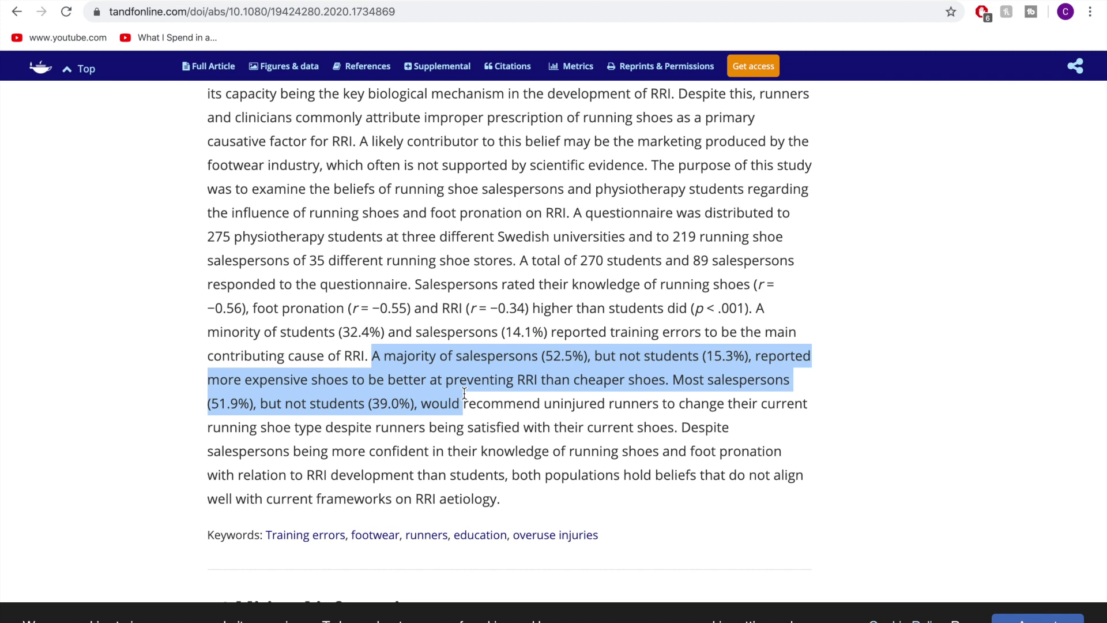
pyautogui.moveTo(464, 393); pyautogui.dragTo(509, 384)
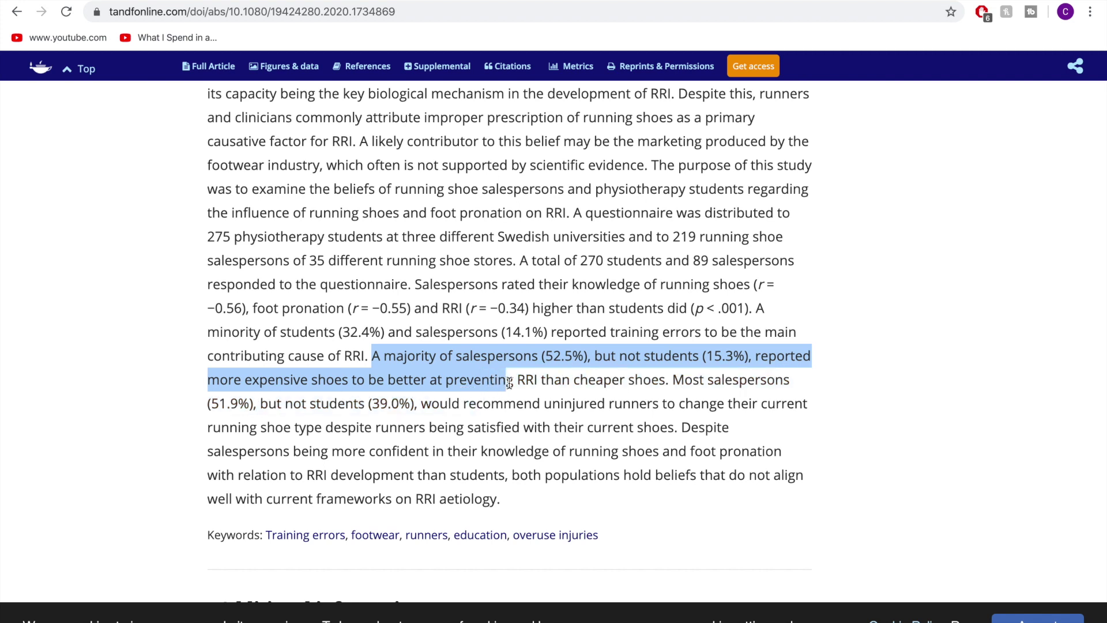
pyautogui.click(633, 363)
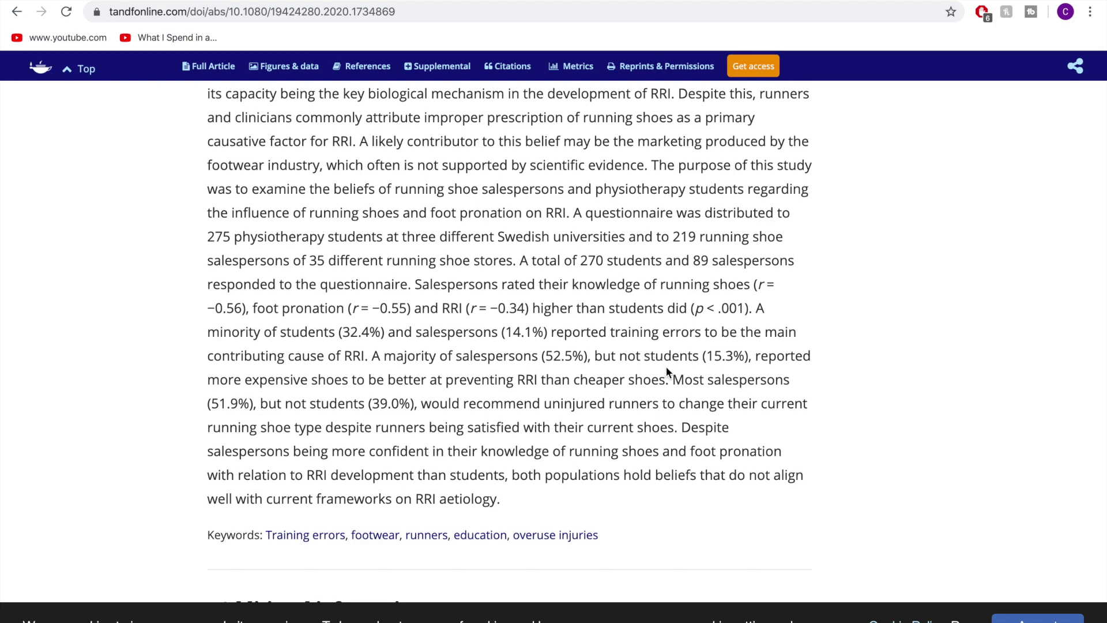
pyautogui.scroll(-1, 666, 369)
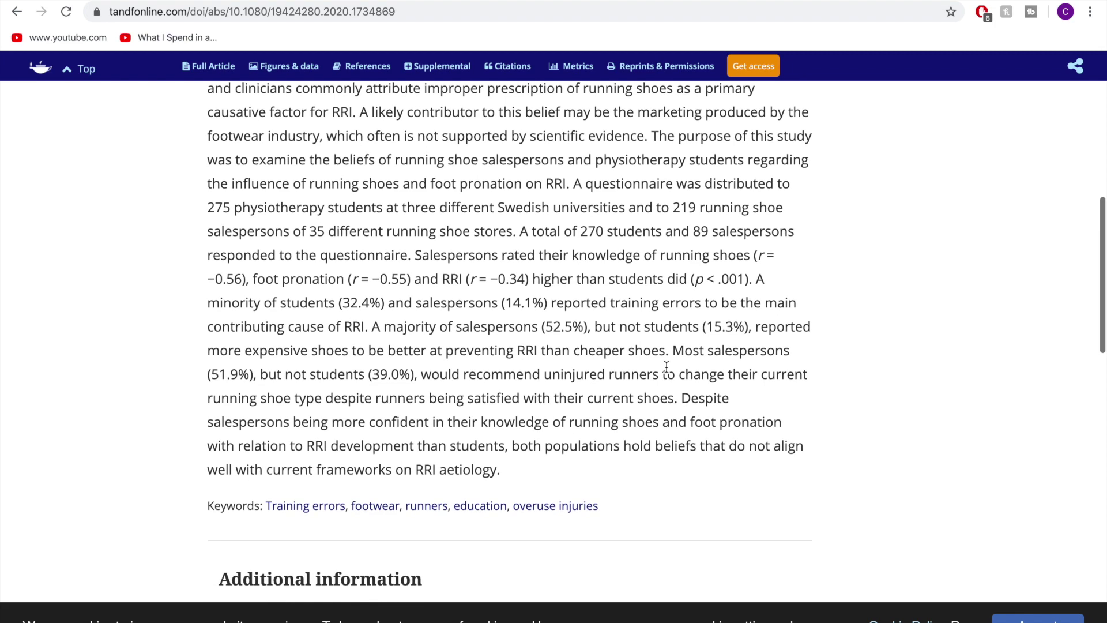
pyautogui.scroll(-1, 667, 367)
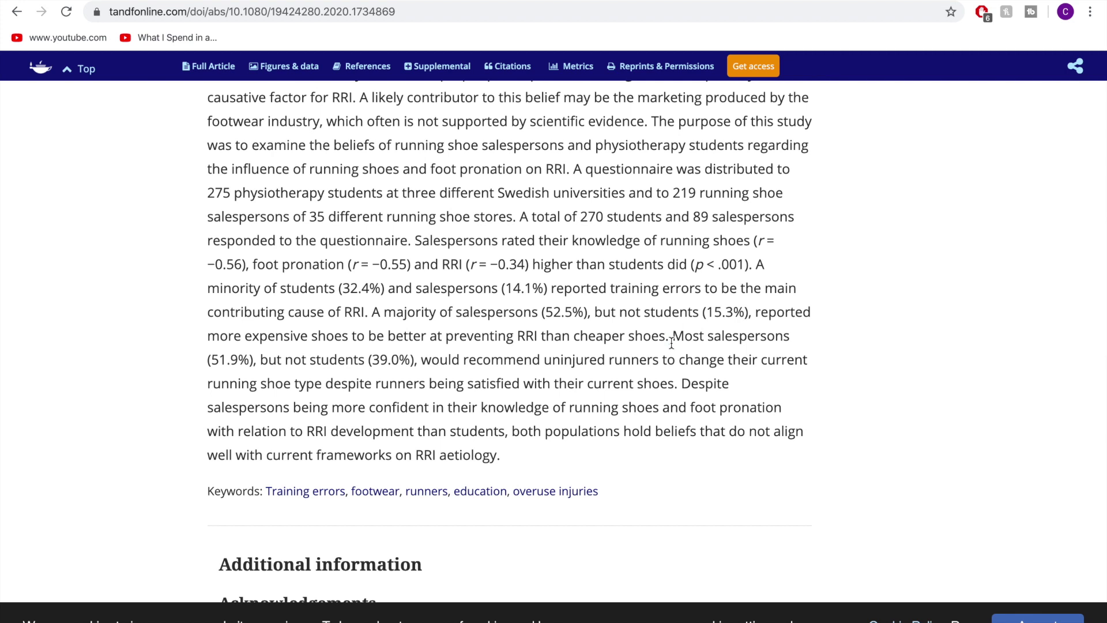
pyautogui.moveTo(670, 339); pyautogui.dragTo(686, 376)
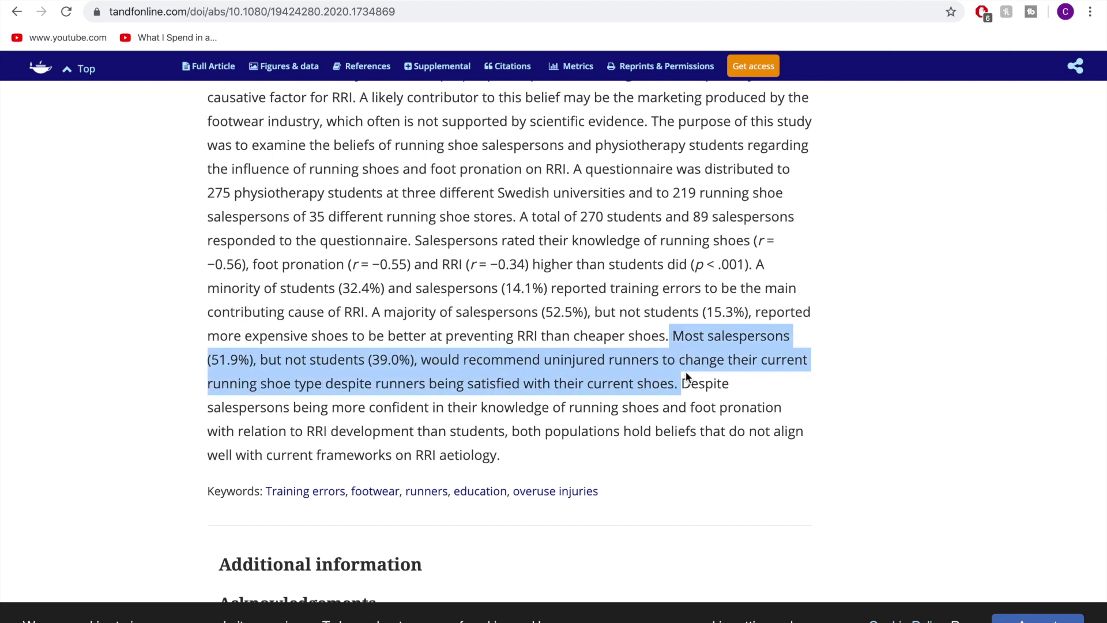
pyautogui.moveTo(686, 376); pyautogui.dragTo(600, 397)
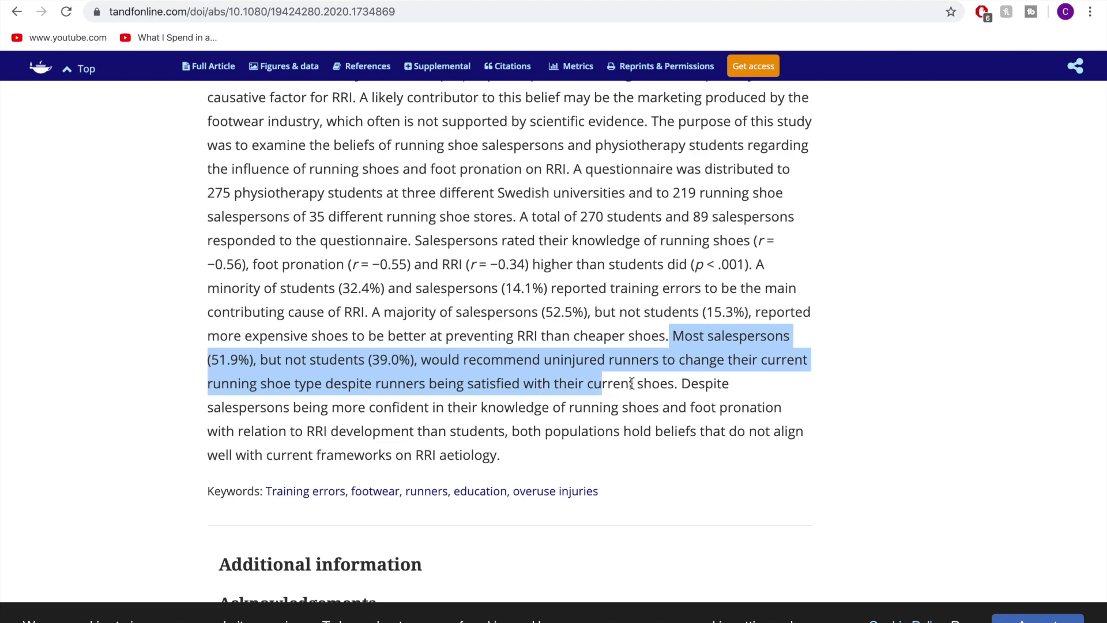
pyautogui.click(632, 384)
pyautogui.scroll(2, 632, 383)
pyautogui.scroll(2, 631, 381)
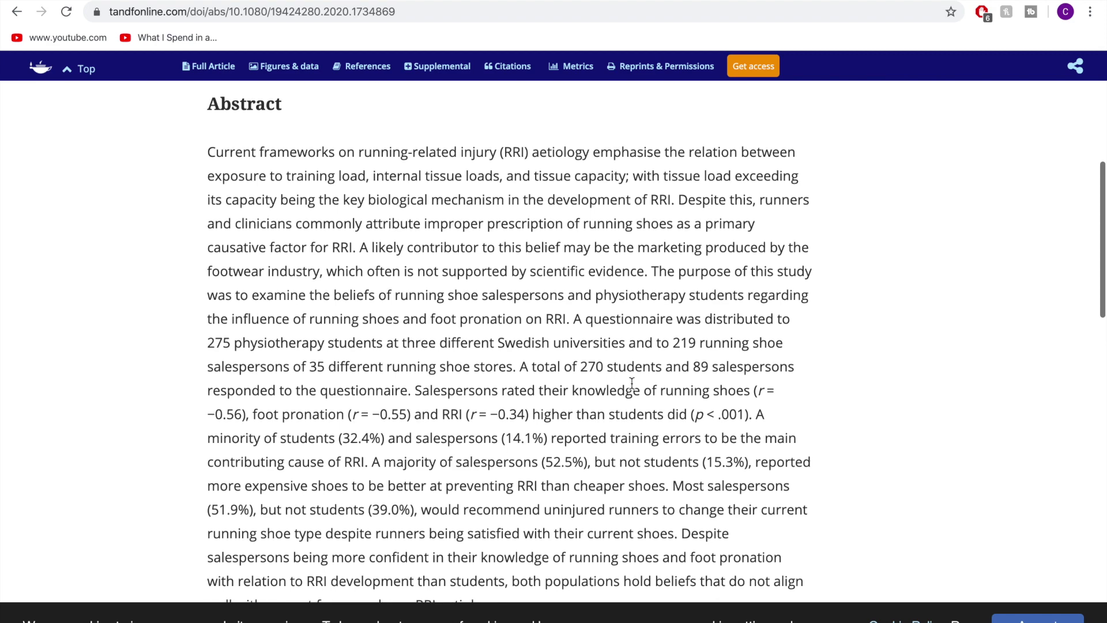
pyautogui.scroll(-2, 632, 382)
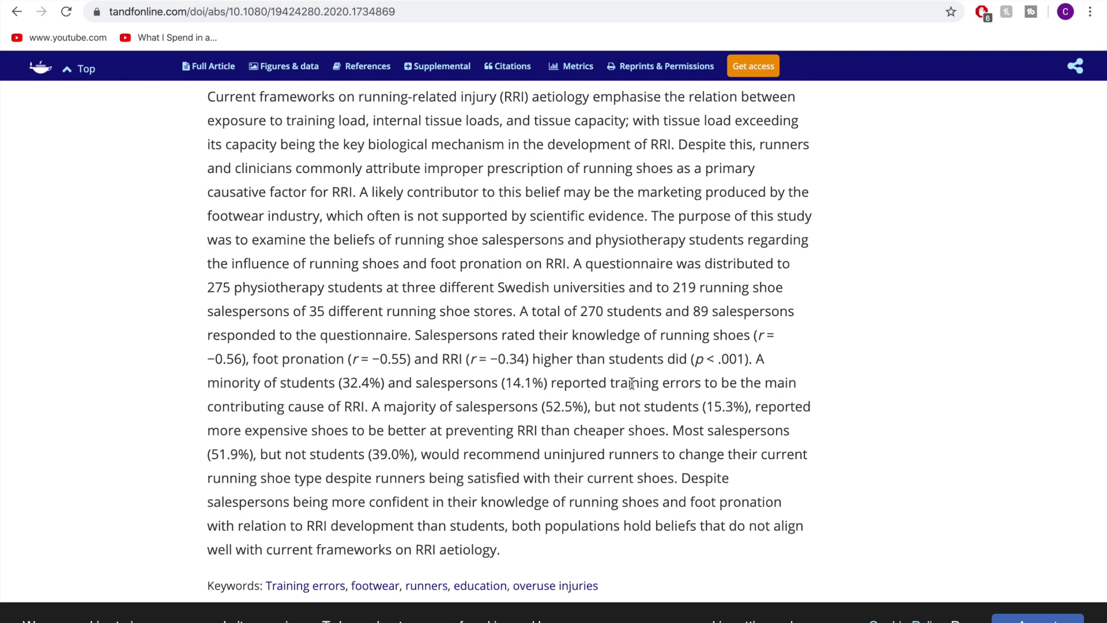
pyautogui.scroll(3, 632, 383)
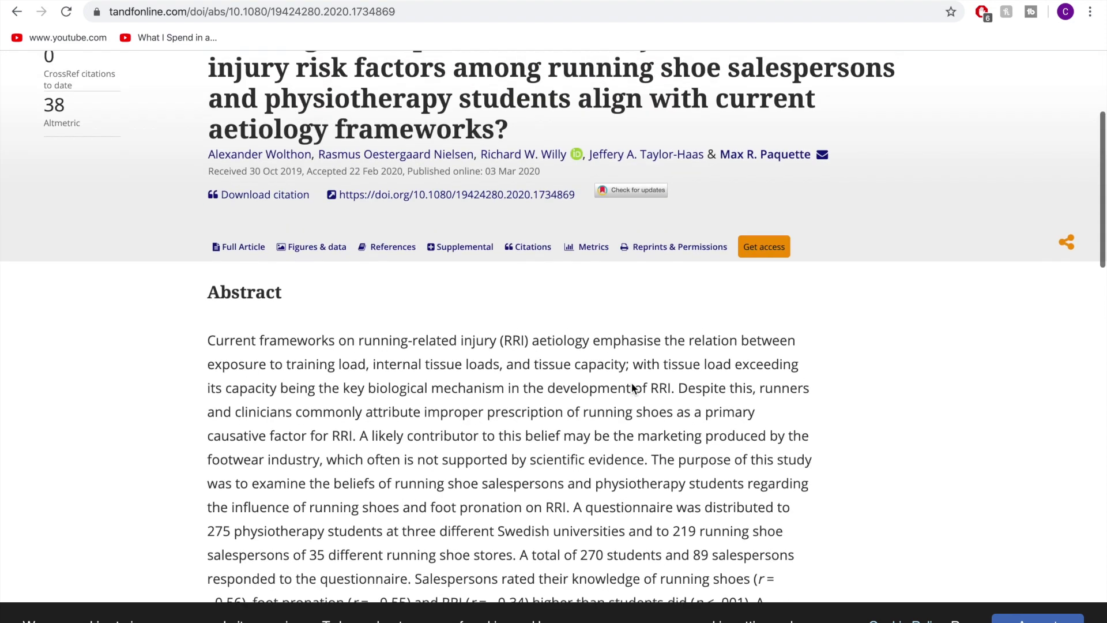
pyautogui.hotkey('alt', 'Left')
# Scroll through the Scholar 'Cited by' results for the article
pyautogui.scroll(-2, 366, 350)
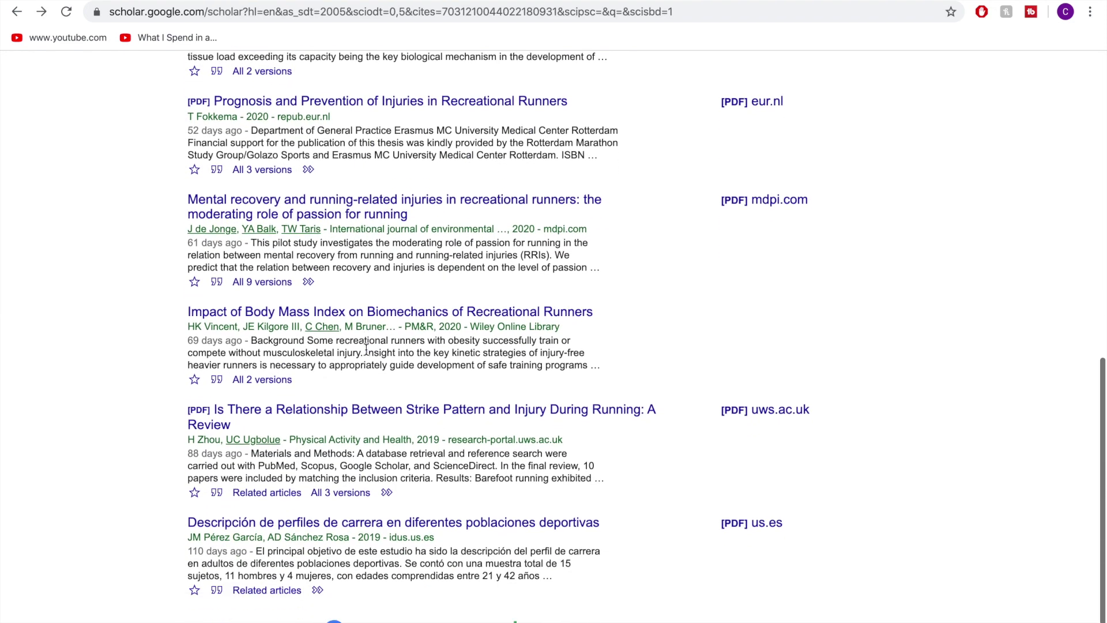
pyautogui.scroll(10, 366, 350)
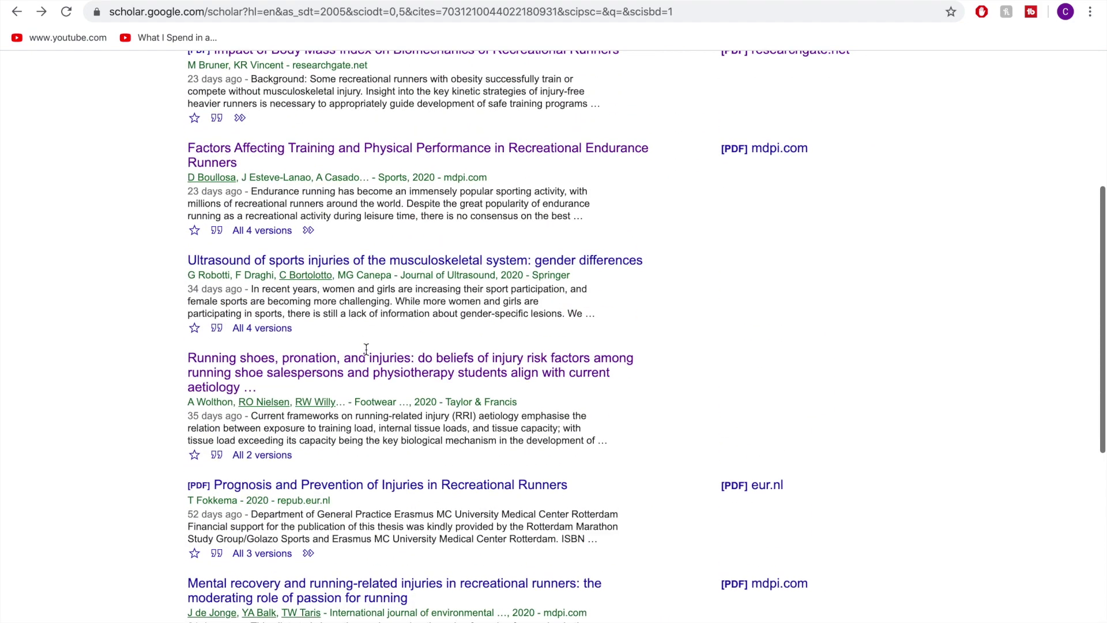
pyautogui.scroll(-3, 366, 348)
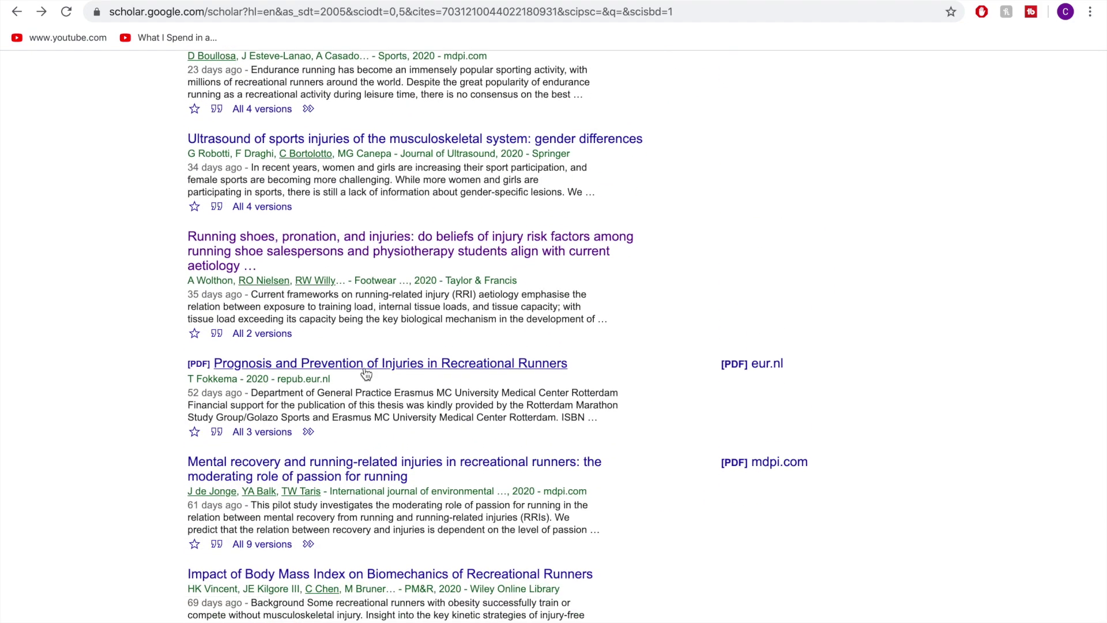
pyautogui.scroll(-2, 366, 374)
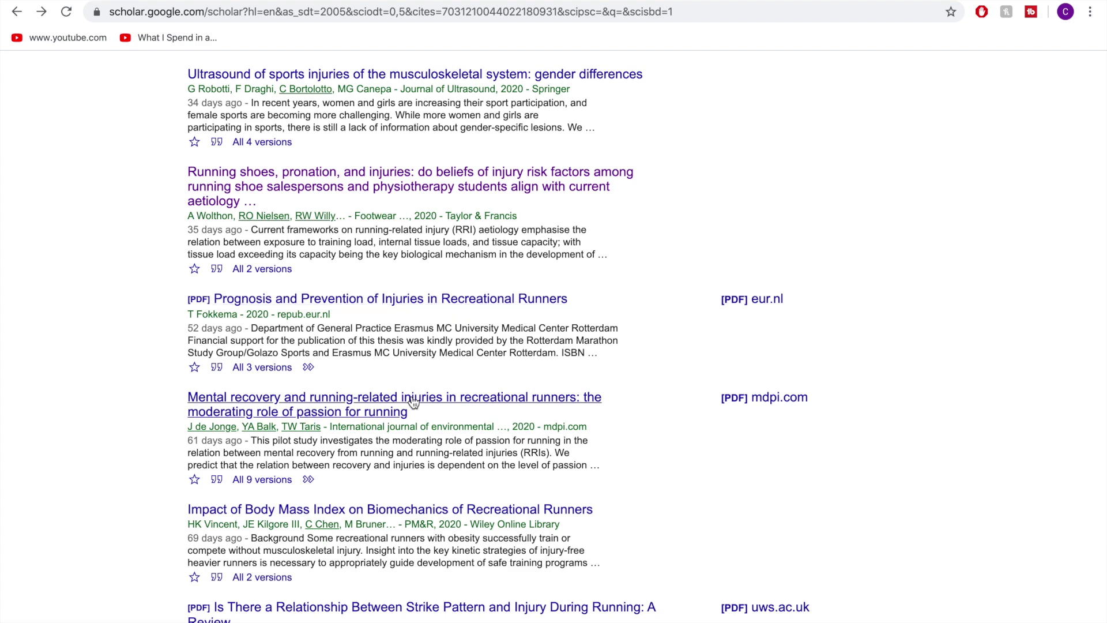
pyautogui.scroll(-1, 411, 396)
pyautogui.scroll(-1, 412, 396)
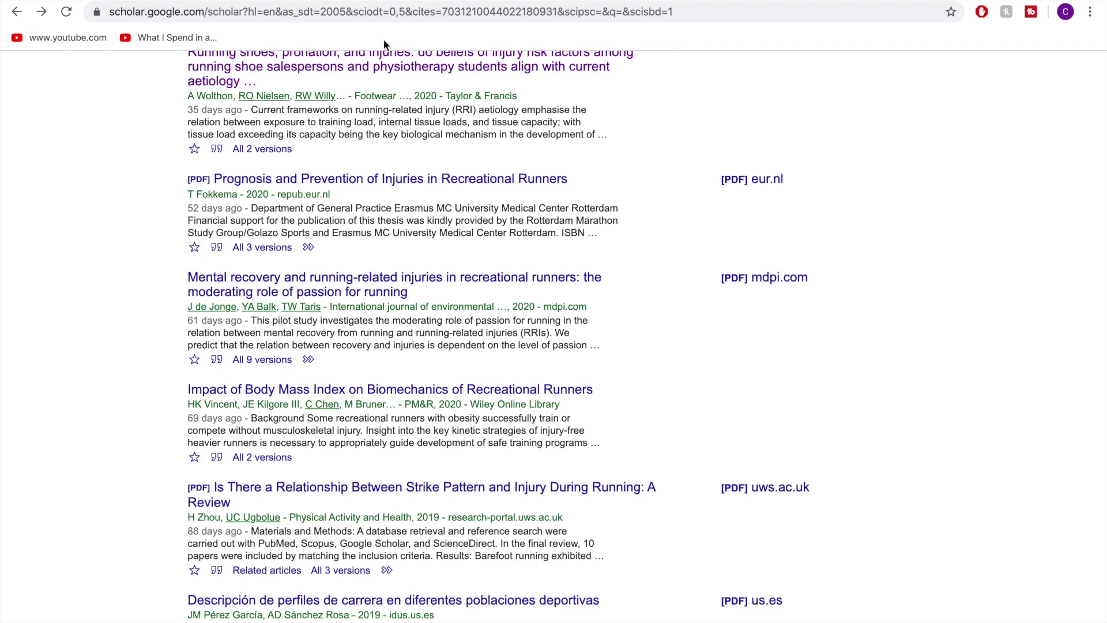
pyautogui.scroll(8, 373, 141)
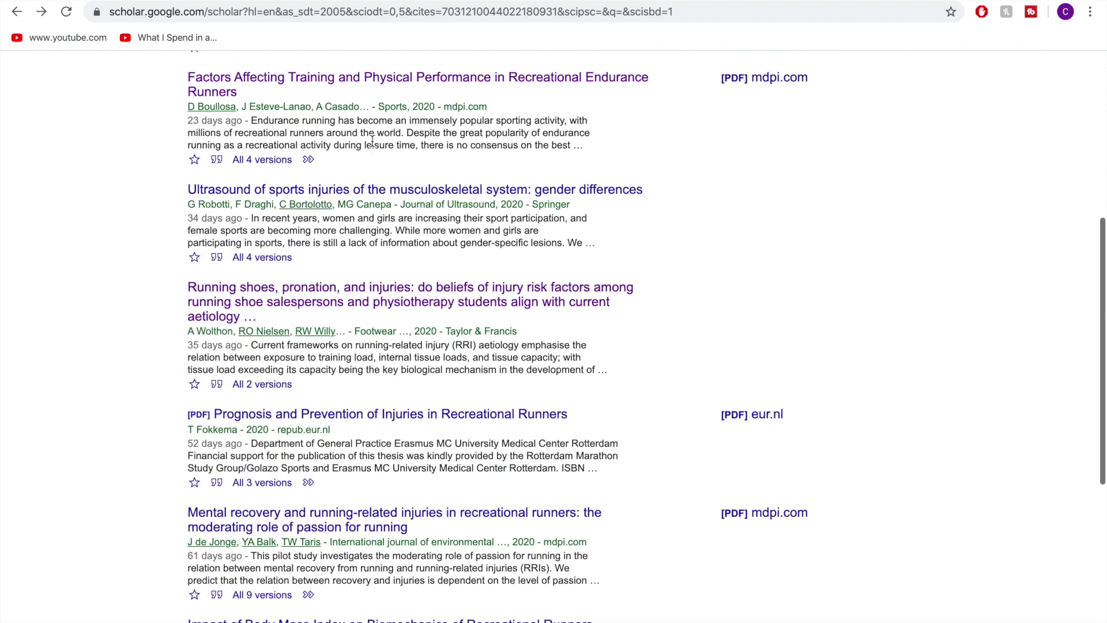
pyautogui.scroll(-5, 373, 142)
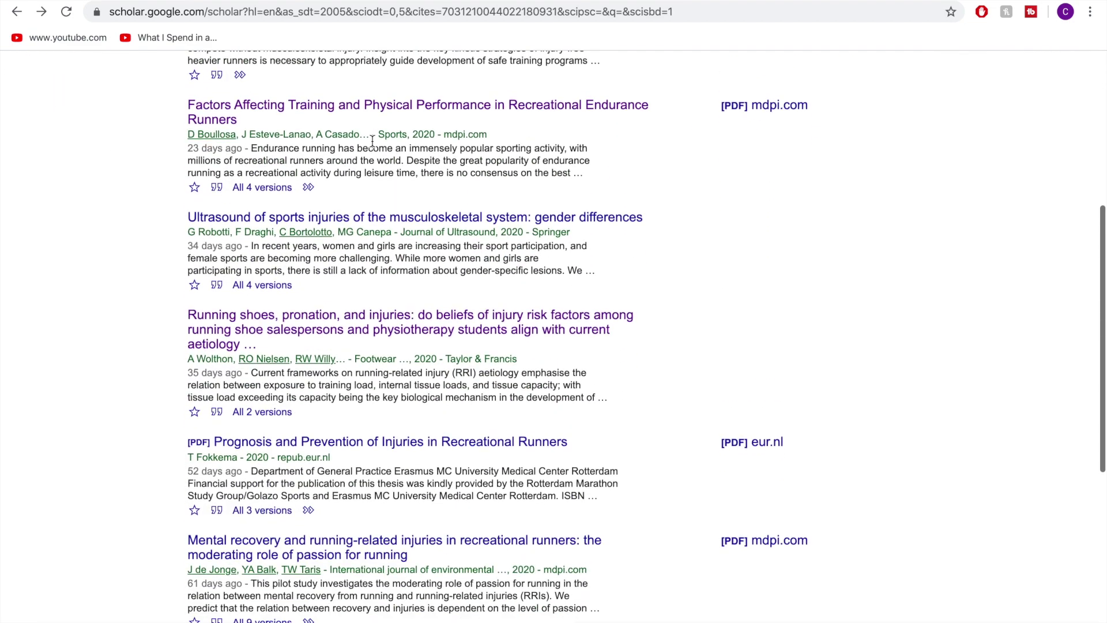
pyautogui.scroll(-1, 373, 145)
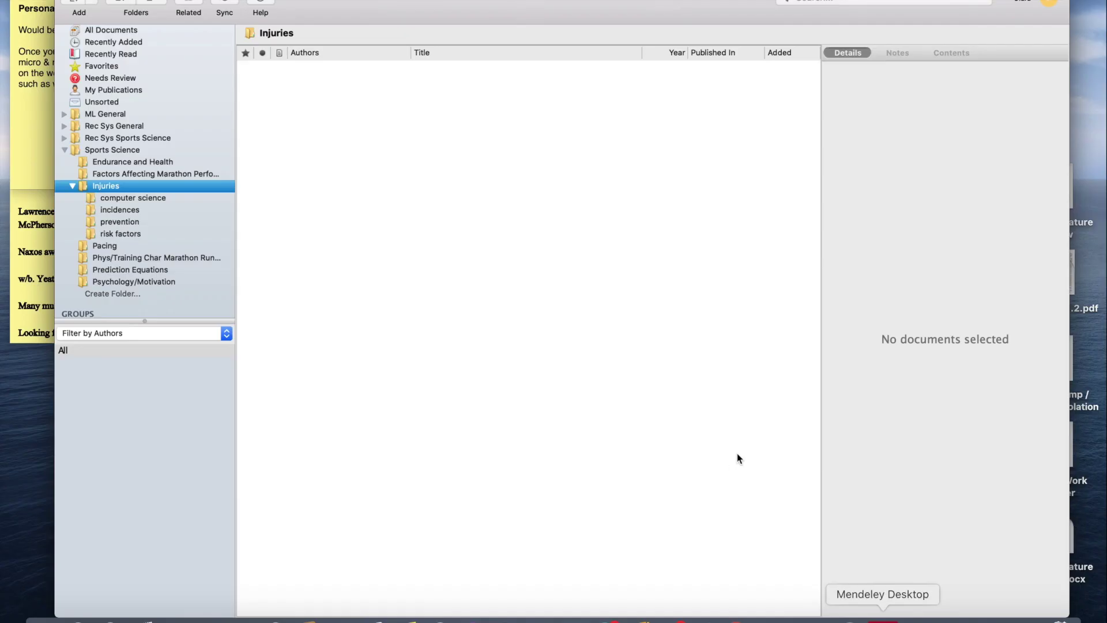
# Scroll the 'Running with Cases' PDF past the repository cover page to its abstract
pyautogui.scroll(-2, 586, 484)
pyautogui.scroll(2, 587, 483)
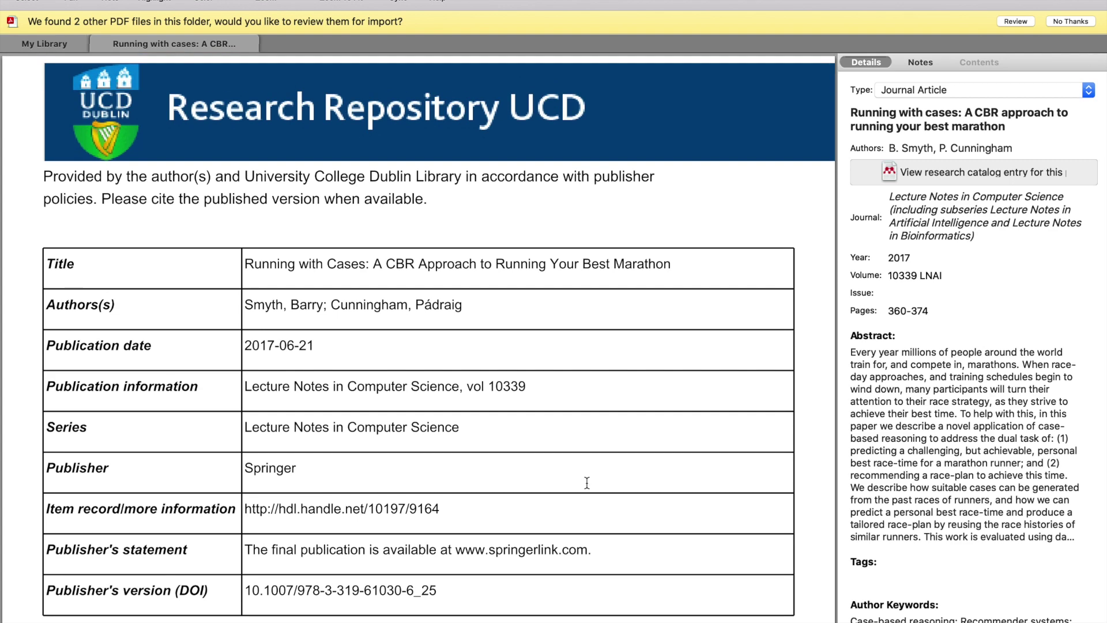
pyautogui.scroll(-3, 586, 484)
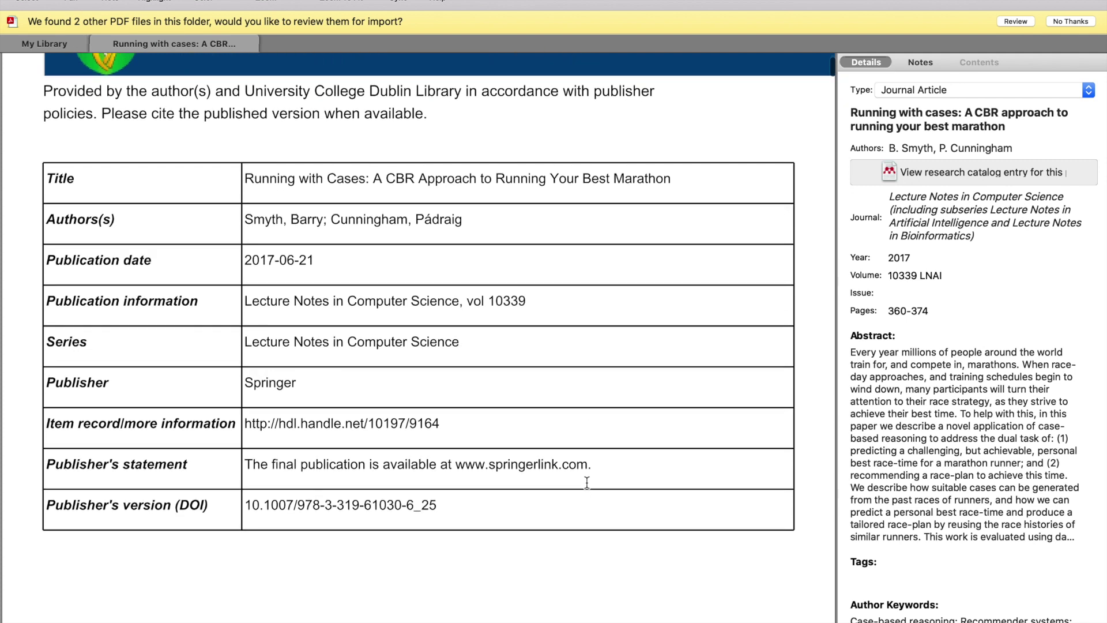
pyautogui.scroll(-15, 586, 483)
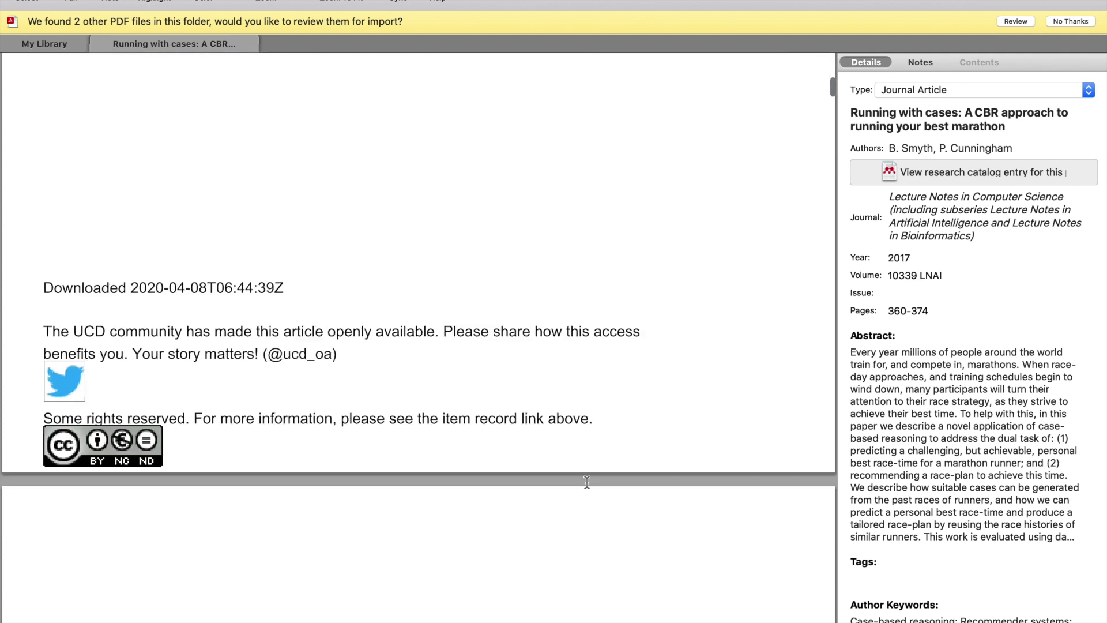
pyautogui.scroll(-12, 587, 483)
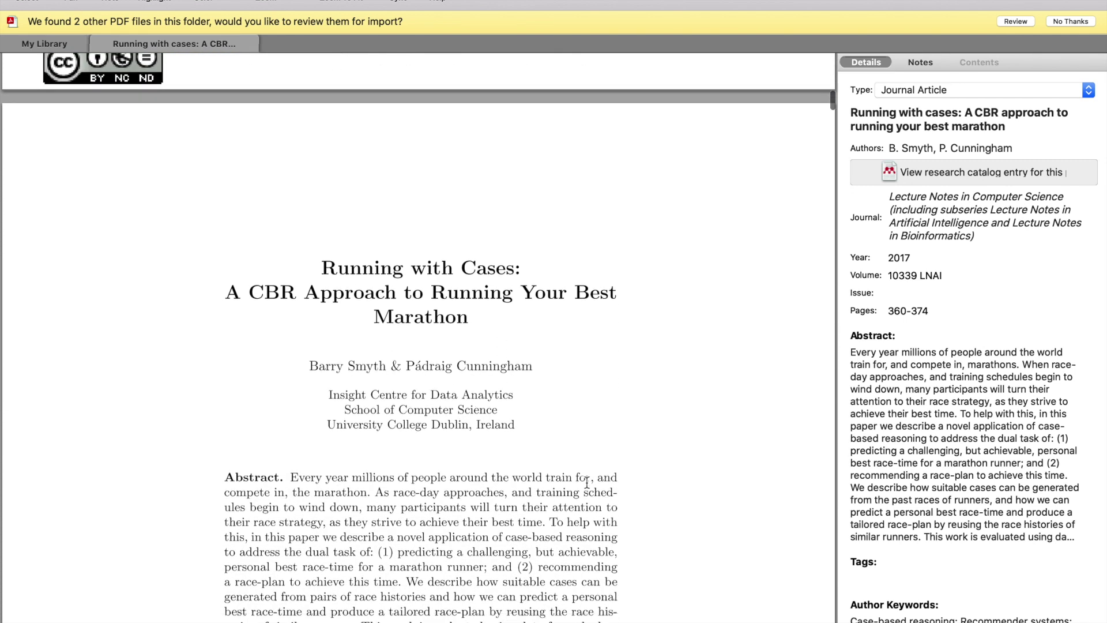
pyautogui.scroll(-4, 587, 483)
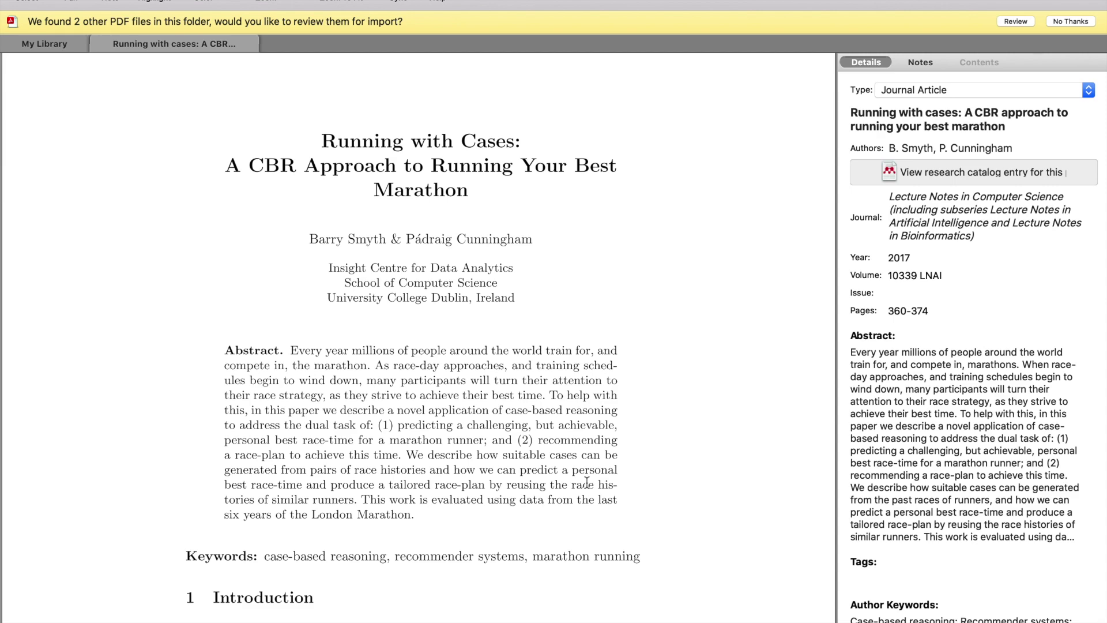
pyautogui.scroll(-1, 587, 483)
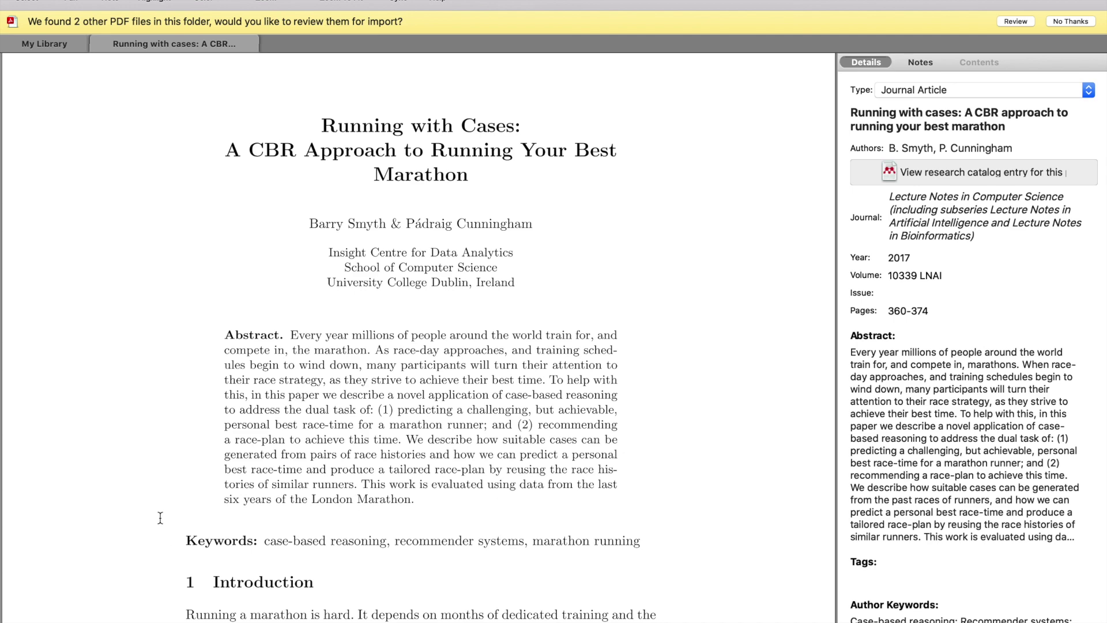
pyautogui.scroll(-2, 440, 172)
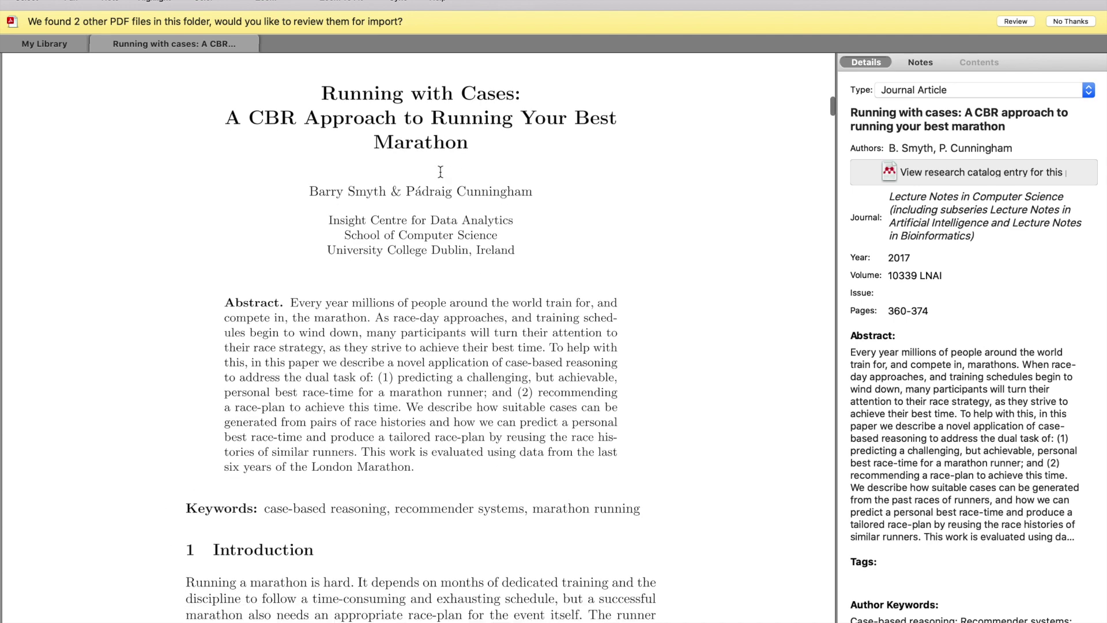
pyautogui.scroll(2, 440, 173)
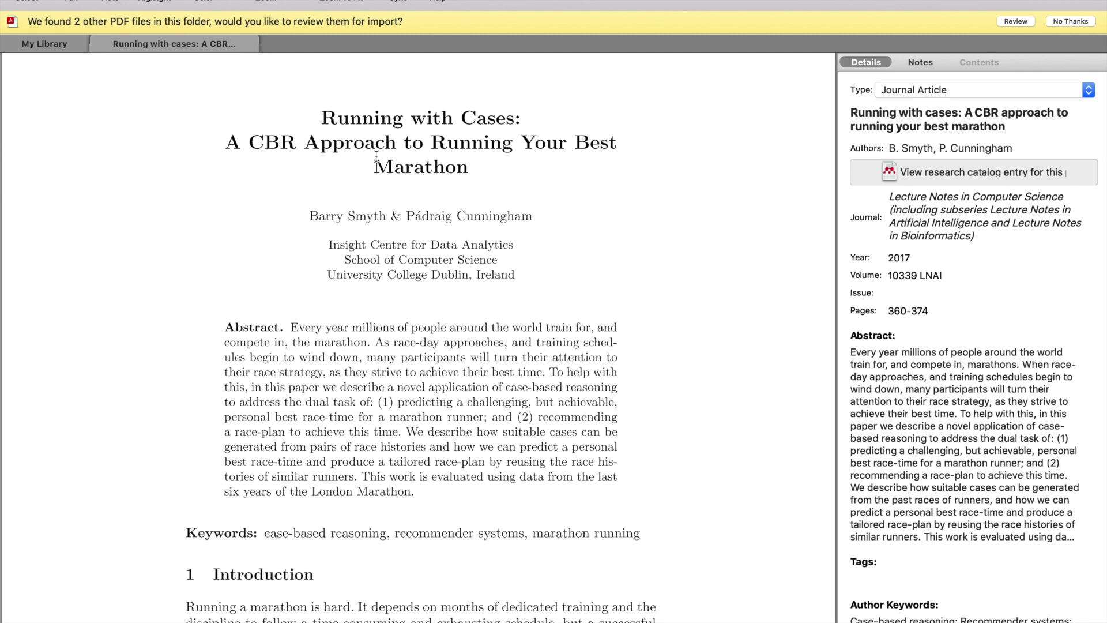
pyautogui.scroll(-1, 376, 157)
pyautogui.scroll(-1, 353, 256)
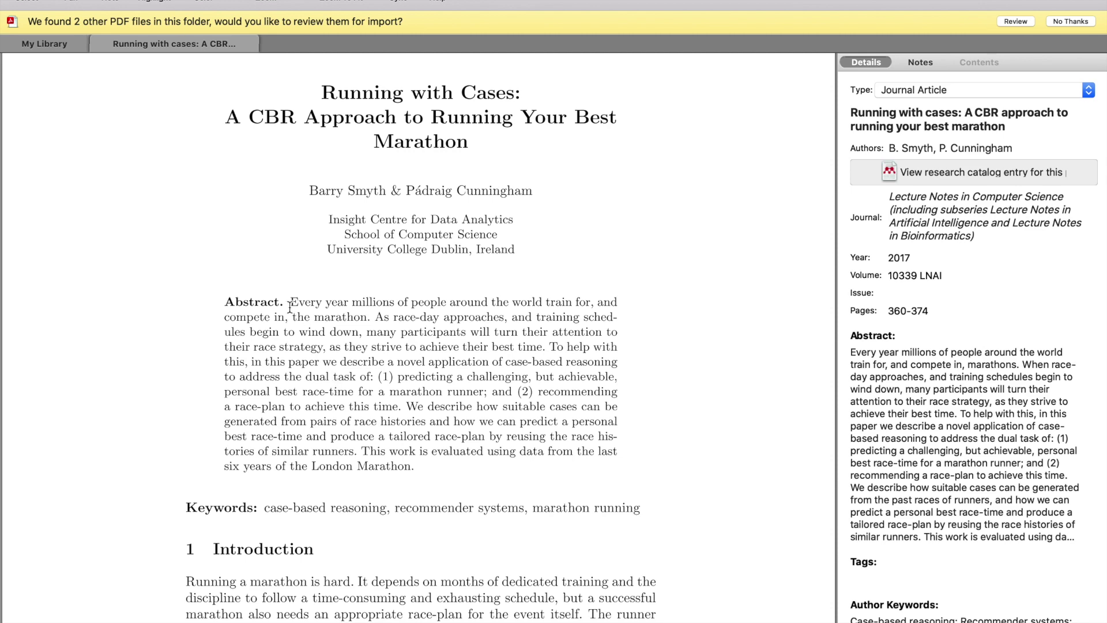
pyautogui.scroll(-2, 466, 425)
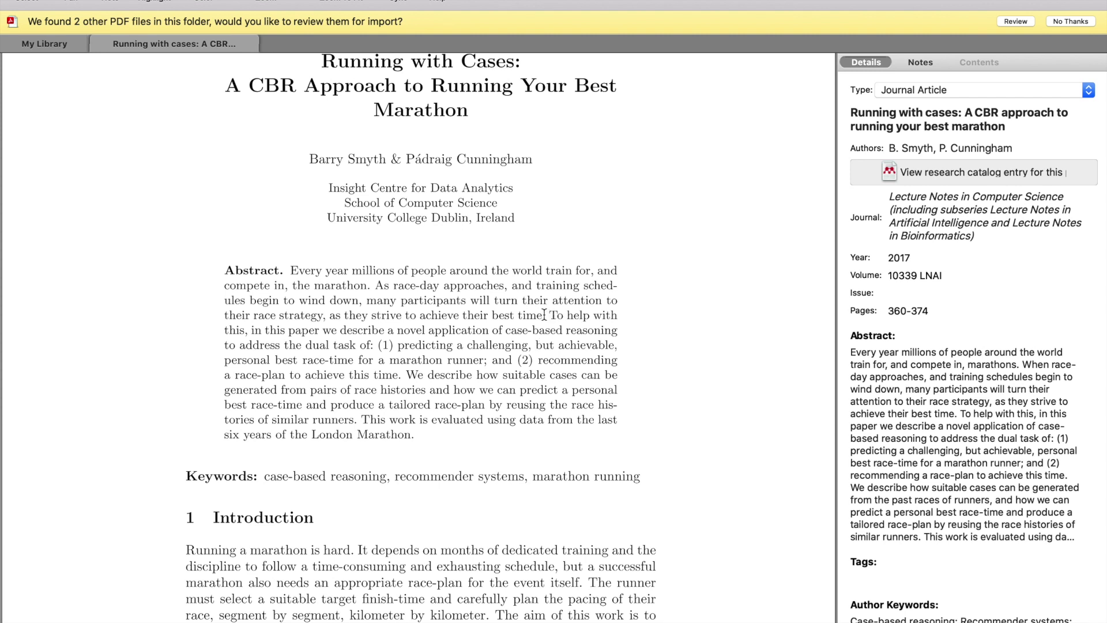
# Highlight yellow the abstract sentence from 'To help with this' to 'achieve this time.'
pyautogui.moveTo(544, 316); pyautogui.dragTo(403, 375)
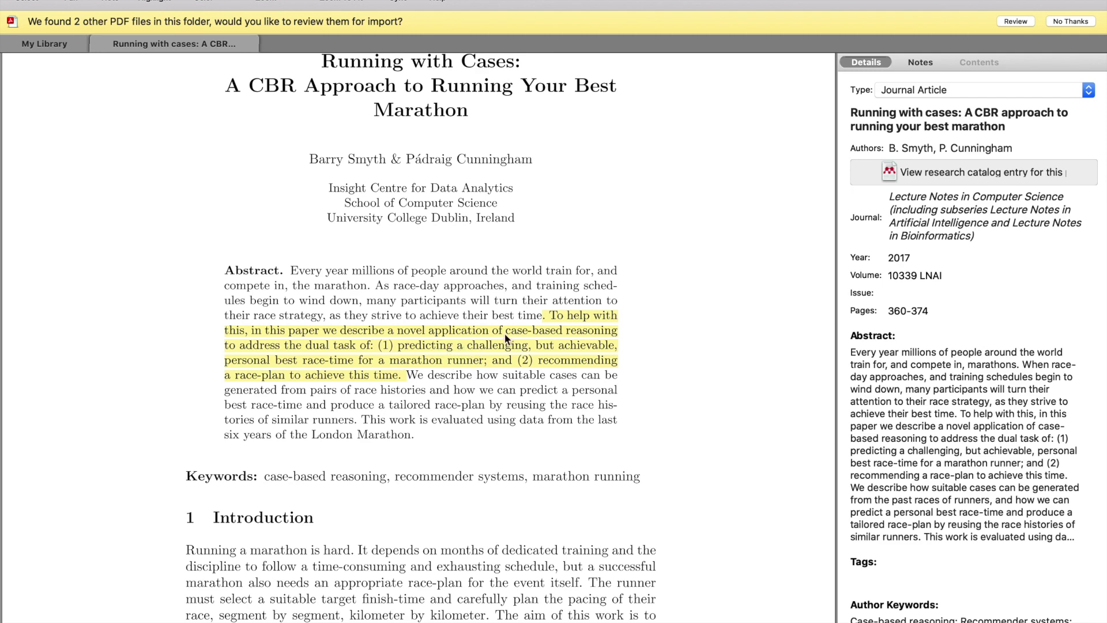
pyautogui.scroll(-3, 341, 358)
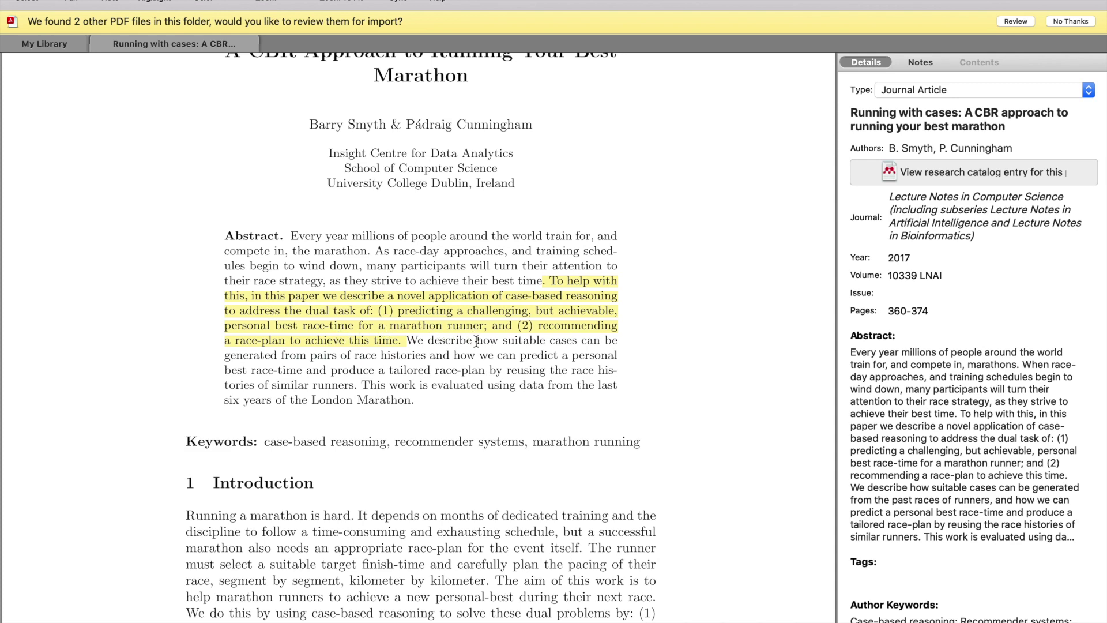
# Scroll down the 'Running with Cases' PDF to the 6 Conclusions section near page 15
pyautogui.scroll(-2, 455, 376)
pyautogui.scroll(-5, 454, 376)
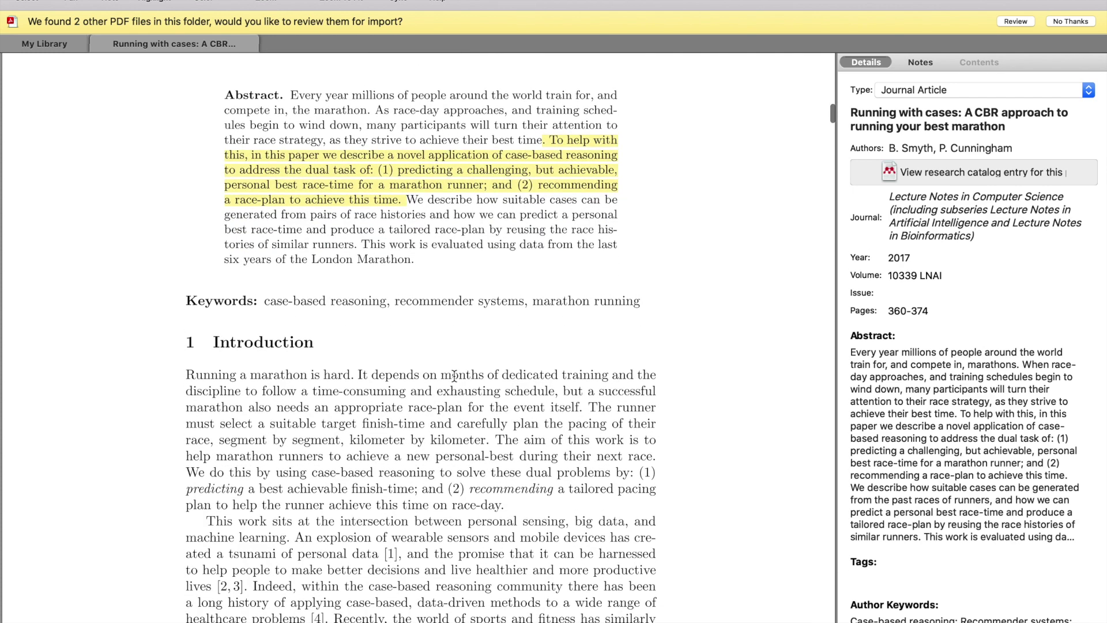
pyautogui.scroll(5, 454, 385)
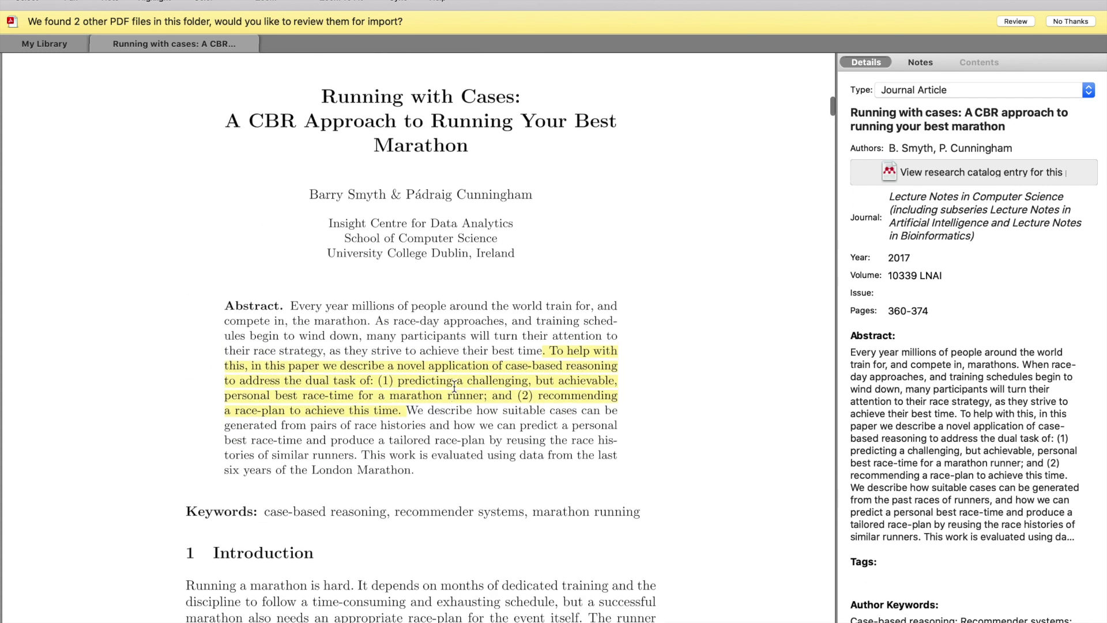
pyautogui.scroll(-3, 455, 386)
pyautogui.scroll(-20, 454, 386)
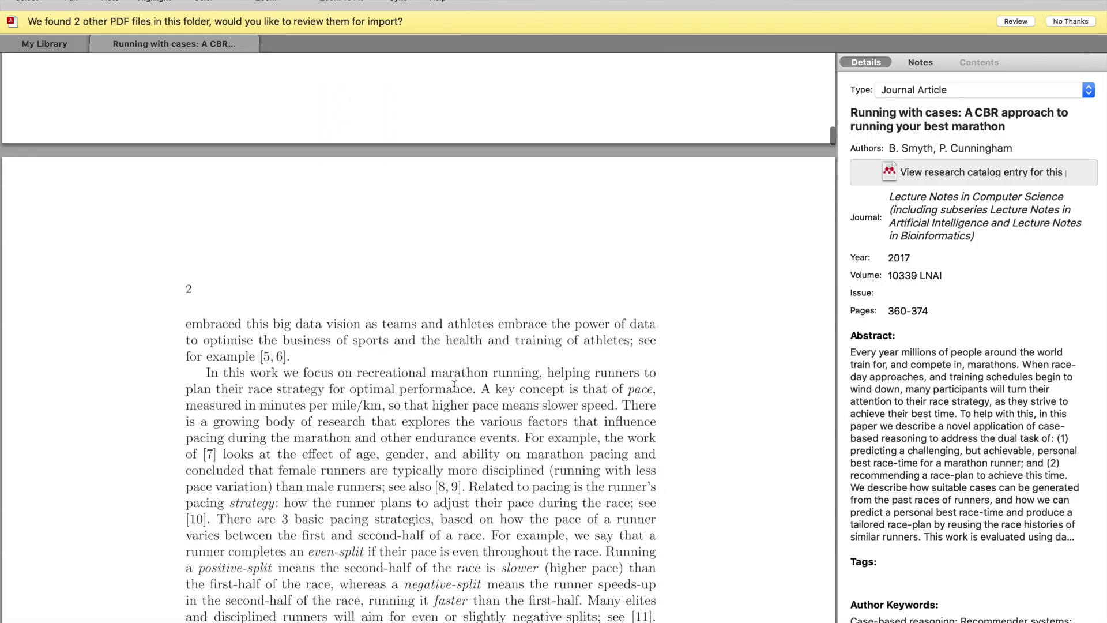
pyautogui.scroll(-20, 455, 385)
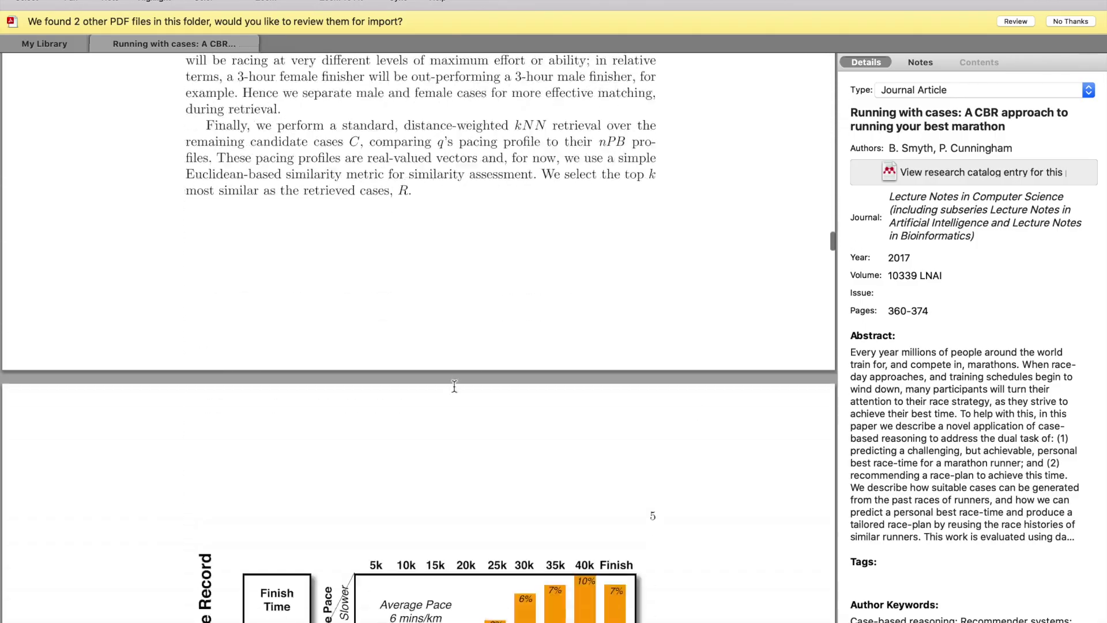
pyautogui.scroll(-20, 454, 385)
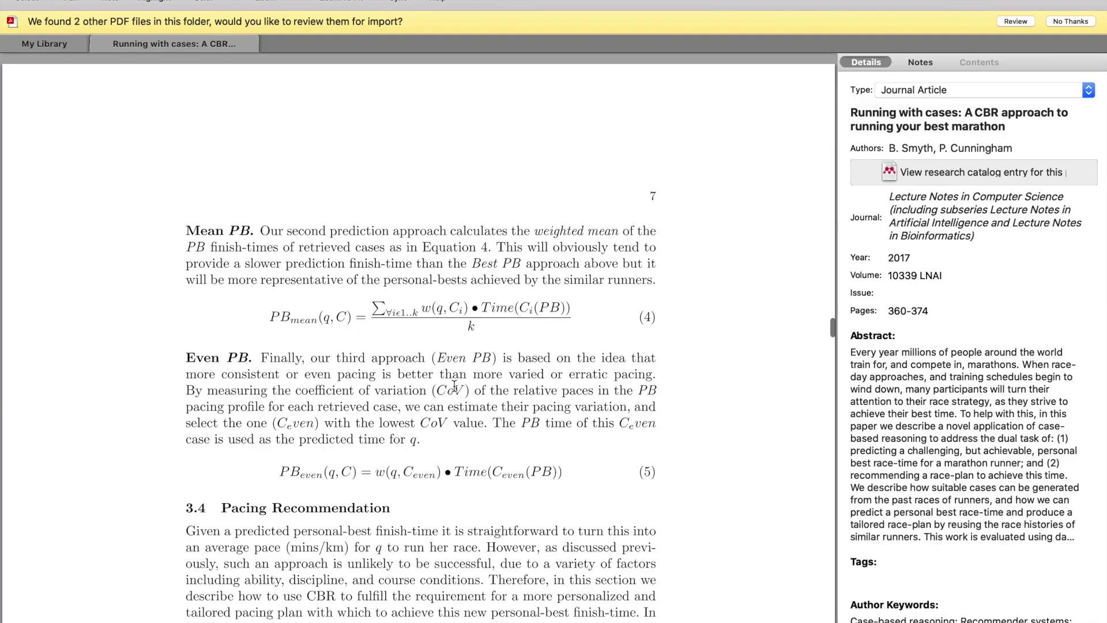
pyautogui.scroll(-20, 454, 386)
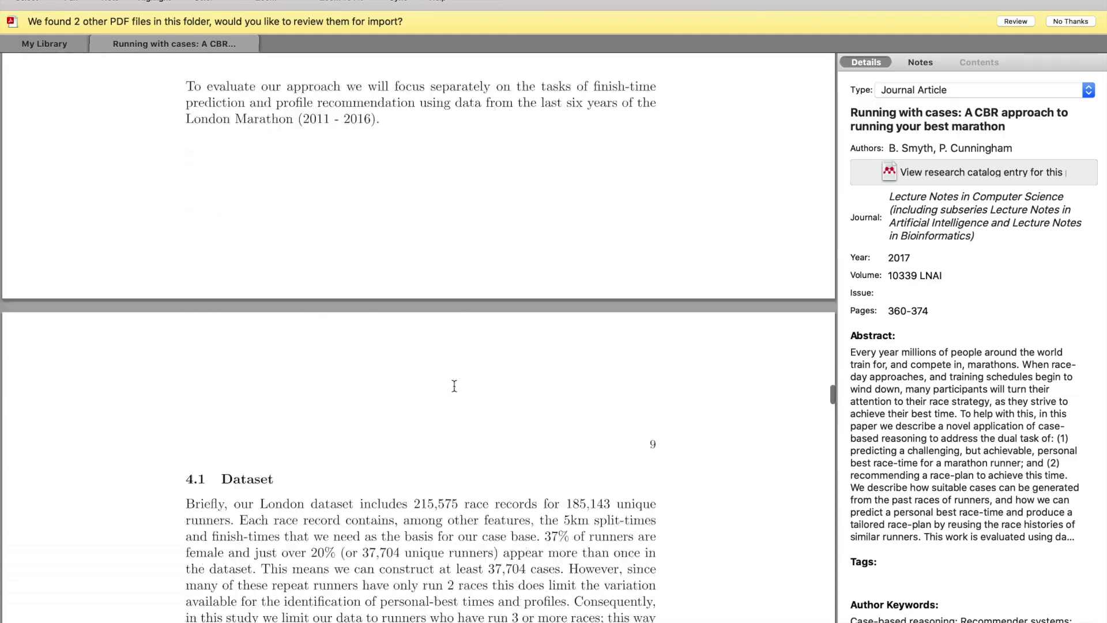
pyautogui.scroll(-20, 454, 386)
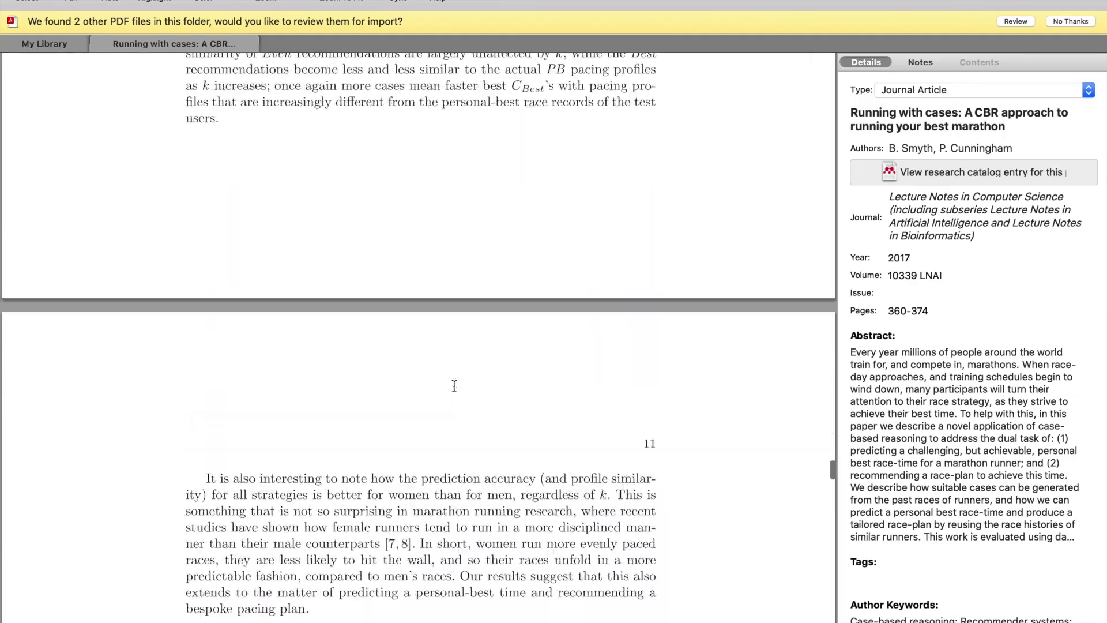
pyautogui.scroll(-20, 454, 386)
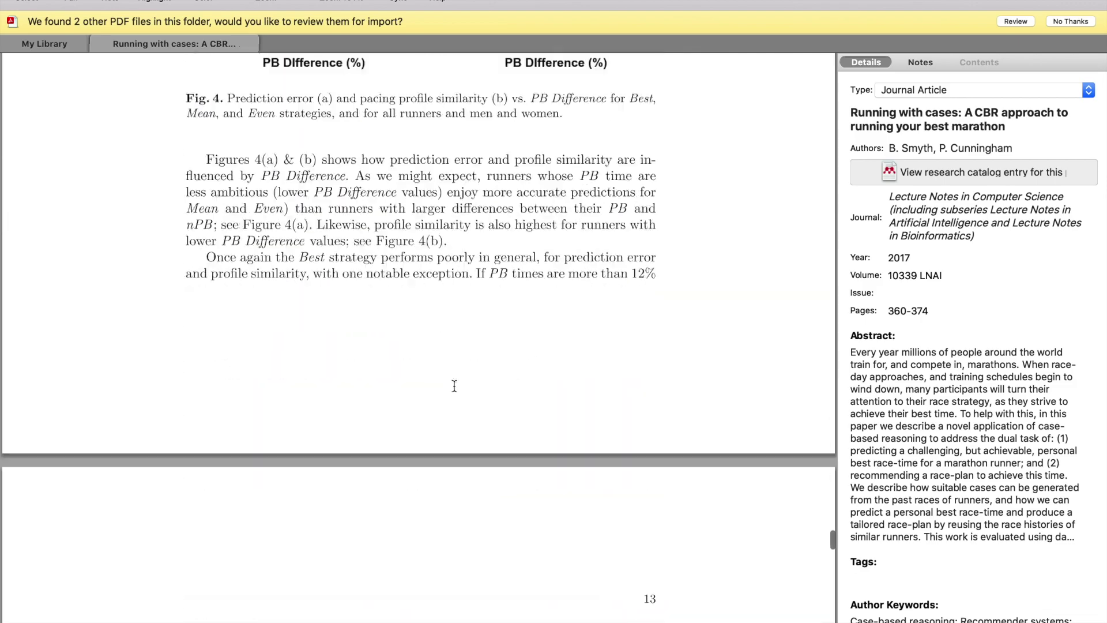
pyautogui.scroll(-15, 455, 385)
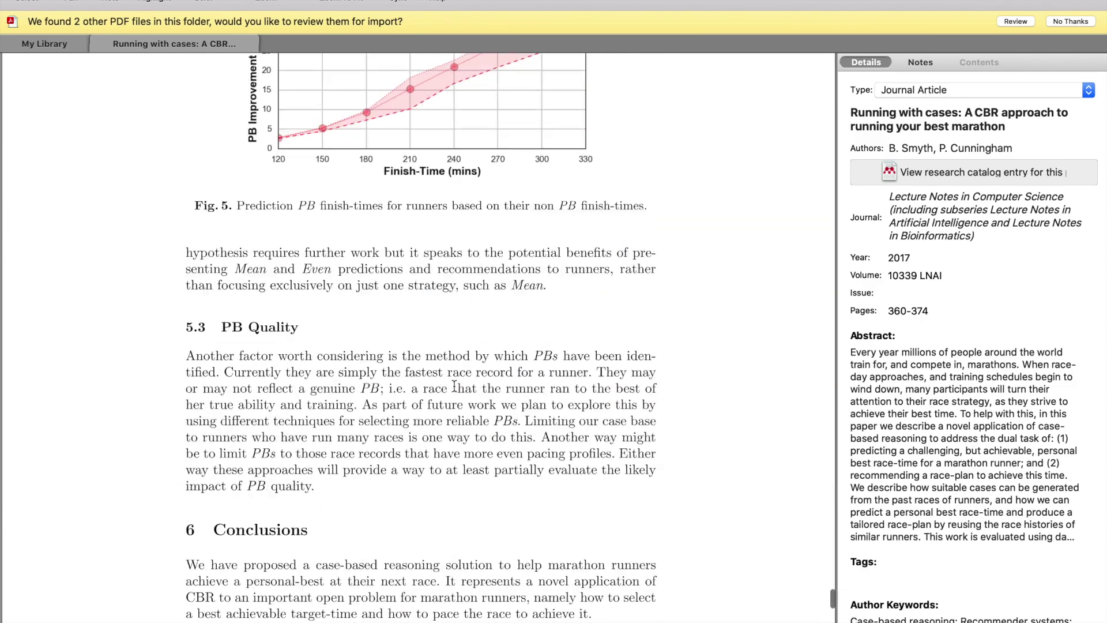
pyautogui.scroll(-12, 455, 386)
pyautogui.scroll(6, 455, 386)
pyautogui.scroll(-6, 455, 386)
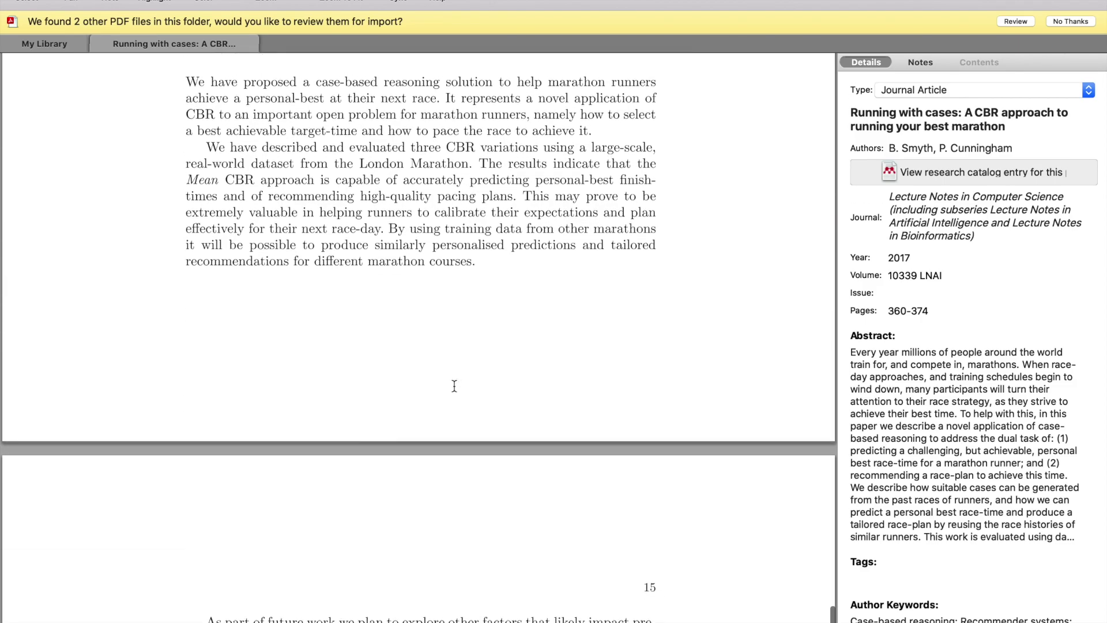
pyautogui.scroll(2, 455, 386)
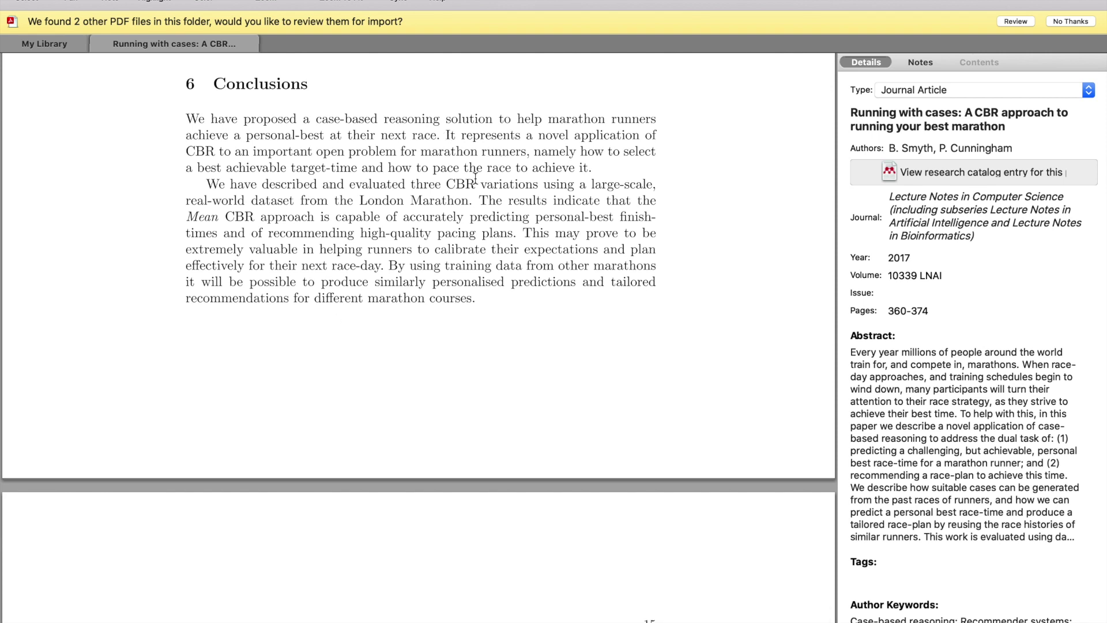
pyautogui.scroll(-4, 475, 179)
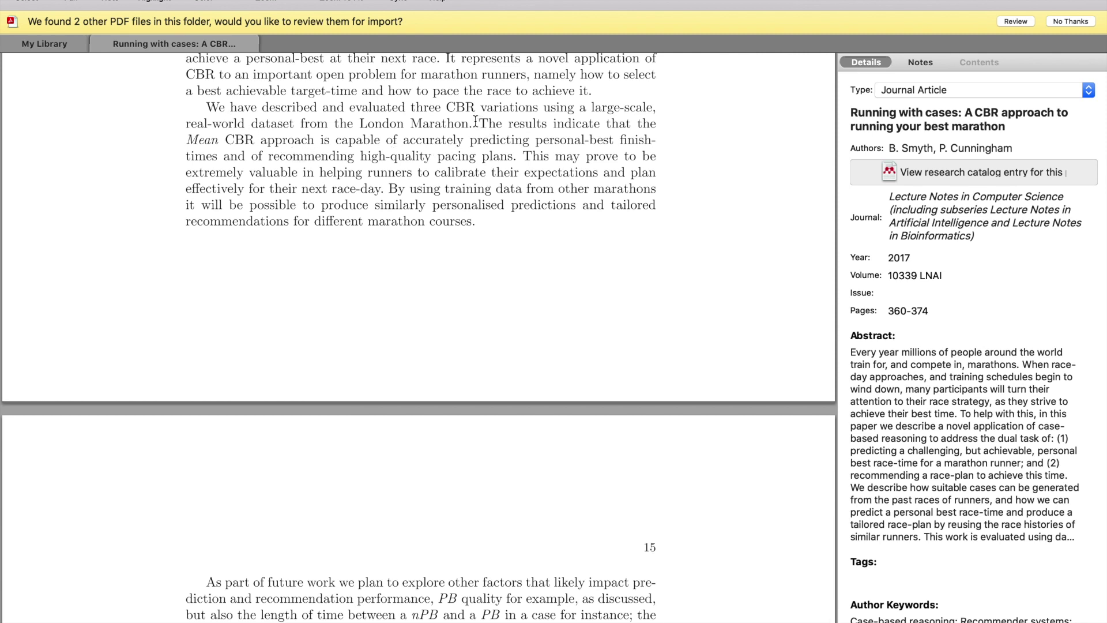
# Highlight yellow the Conclusions sentence 'The results indicate that … high-quality pacing plans.'
pyautogui.moveTo(476, 122); pyautogui.dragTo(510, 160)
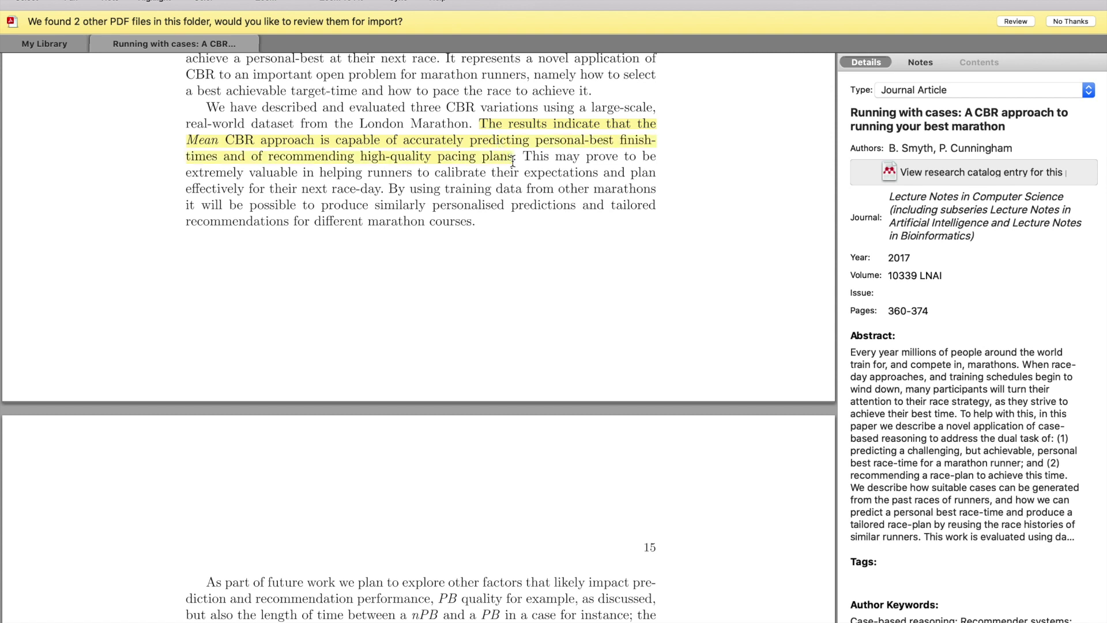
pyautogui.scroll(-3, 497, 203)
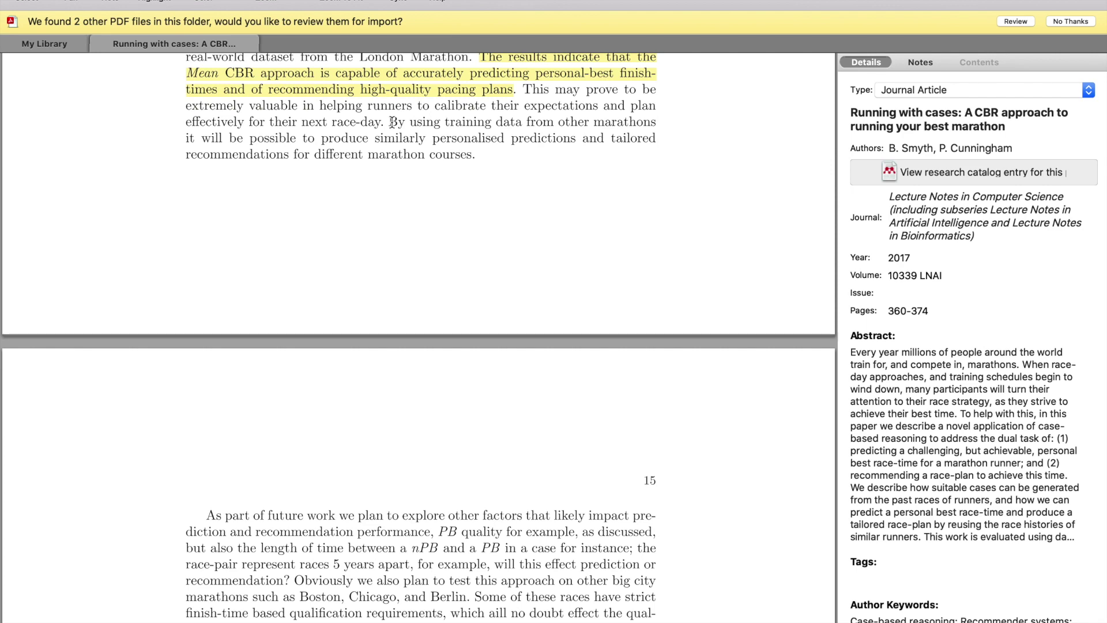
pyautogui.scroll(-5, 391, 122)
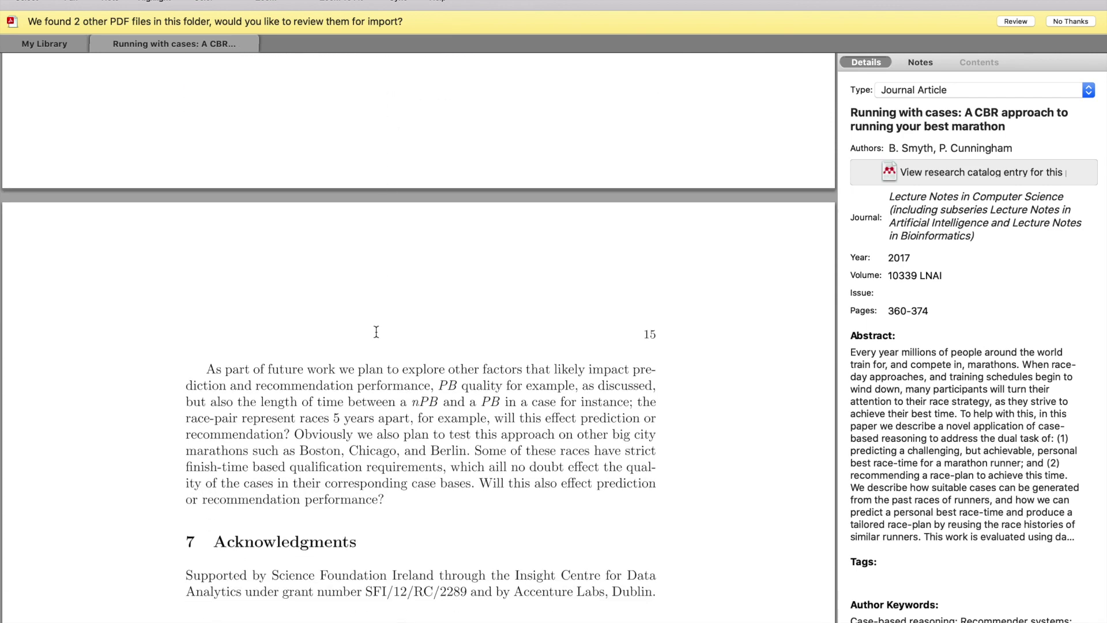
pyautogui.scroll(-1, 380, 412)
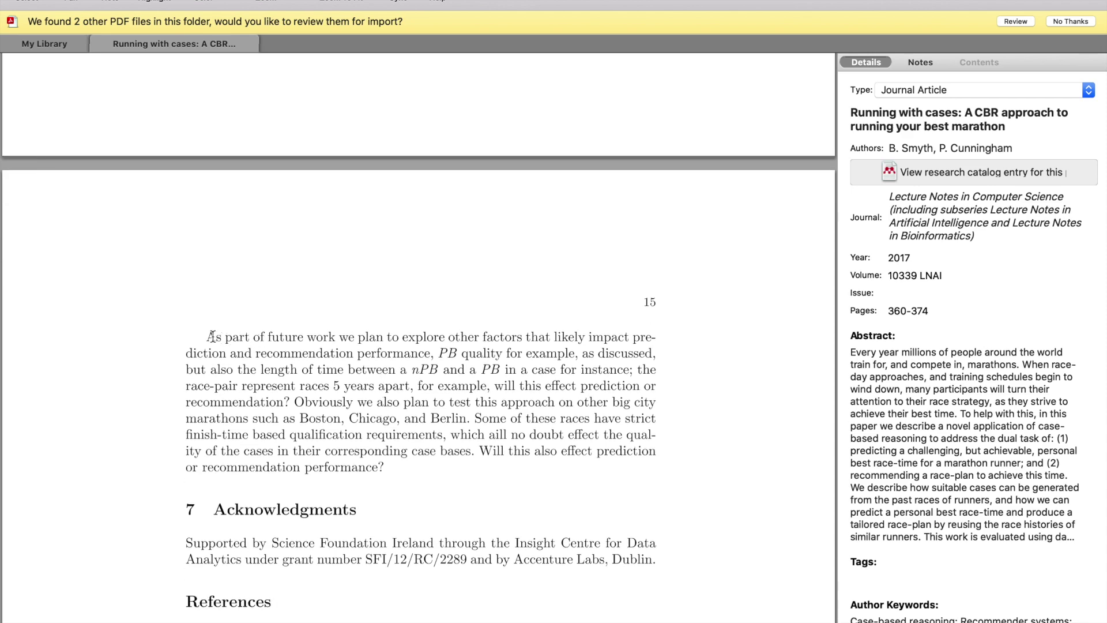
pyautogui.scroll(10, 278, 374)
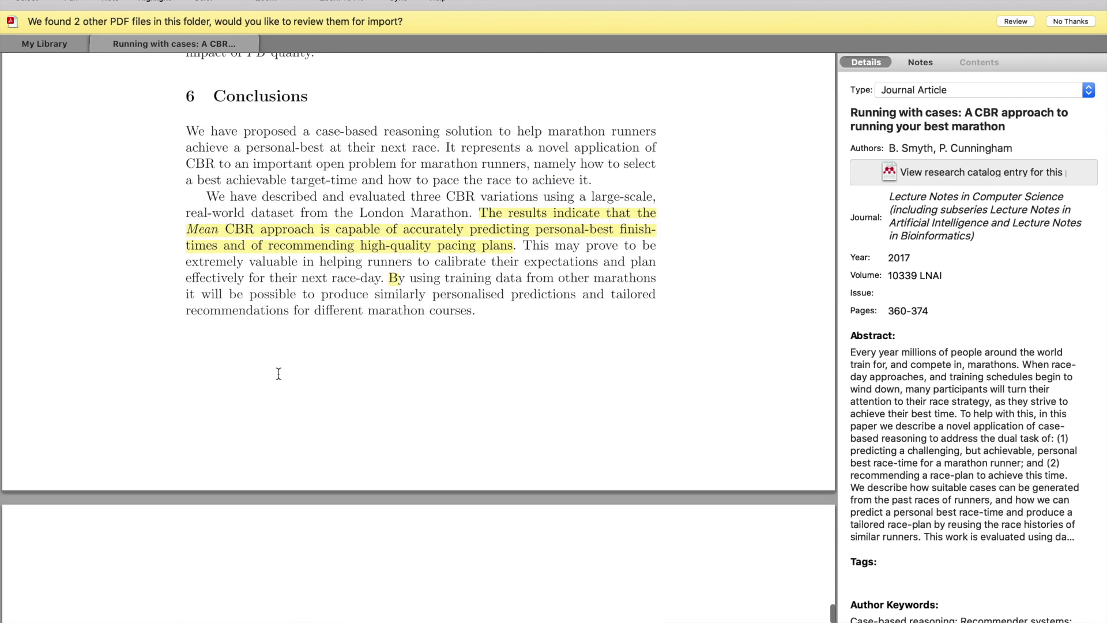
pyautogui.scroll(-10, 279, 373)
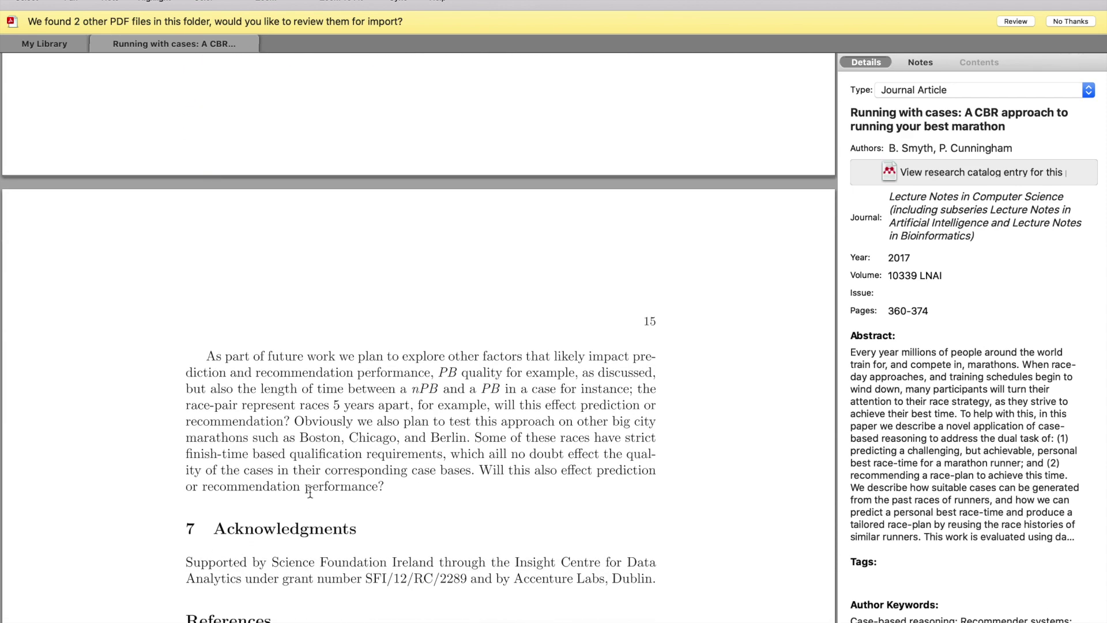
pyautogui.scroll(1, 309, 491)
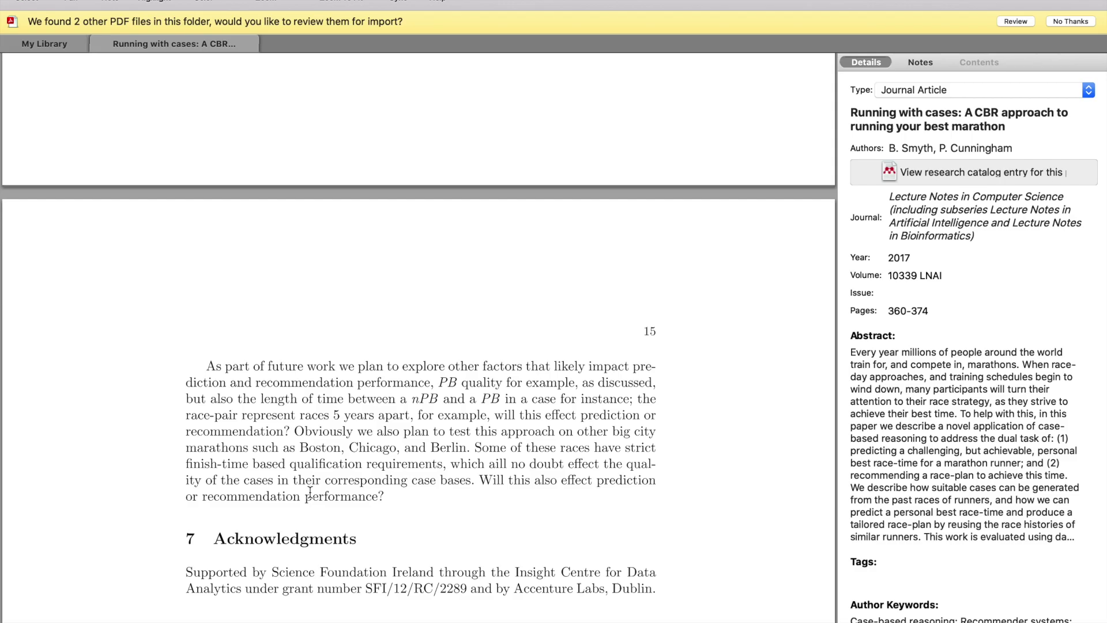
# Scroll back up to Section 1 Introduction, which opens with 'Running a marathon is hard.'
pyautogui.scroll(20, 309, 492)
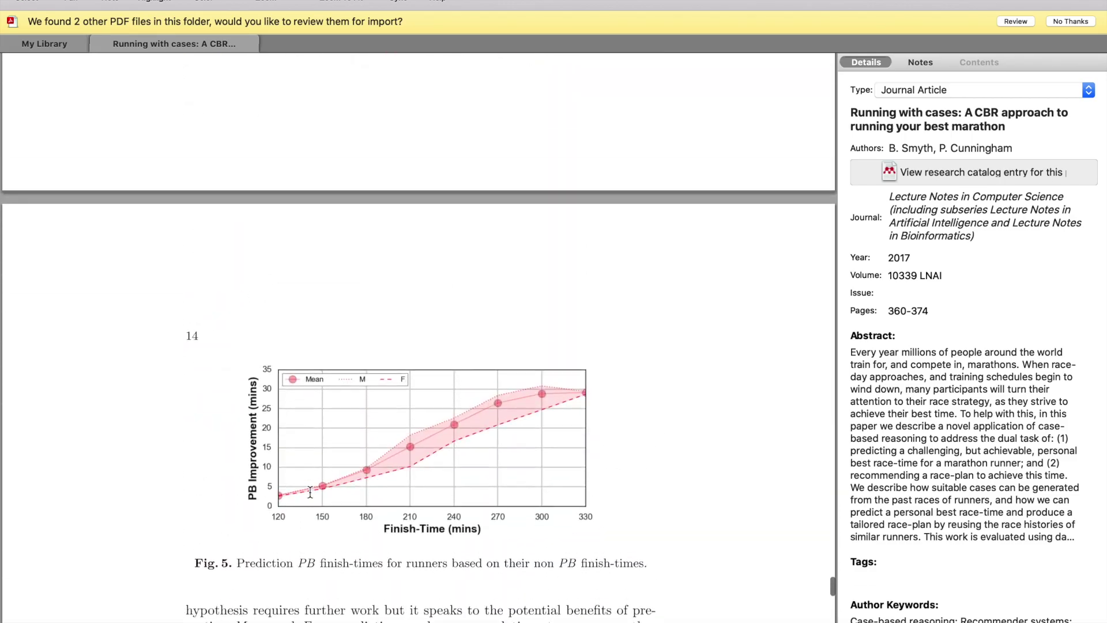
pyautogui.scroll(20, 310, 492)
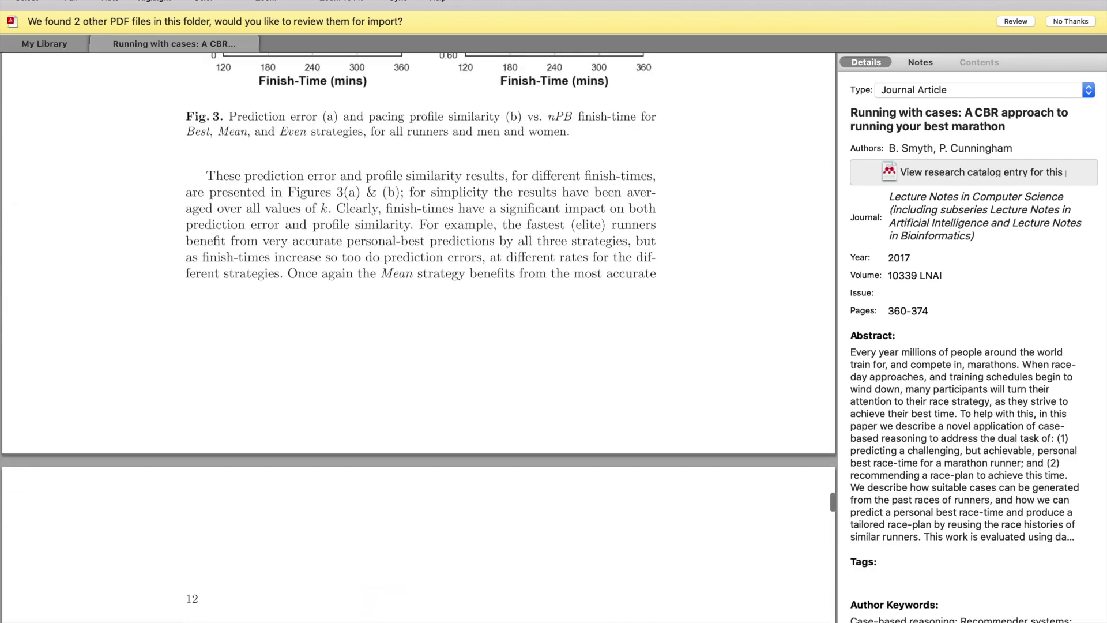
pyautogui.scroll(20, 310, 492)
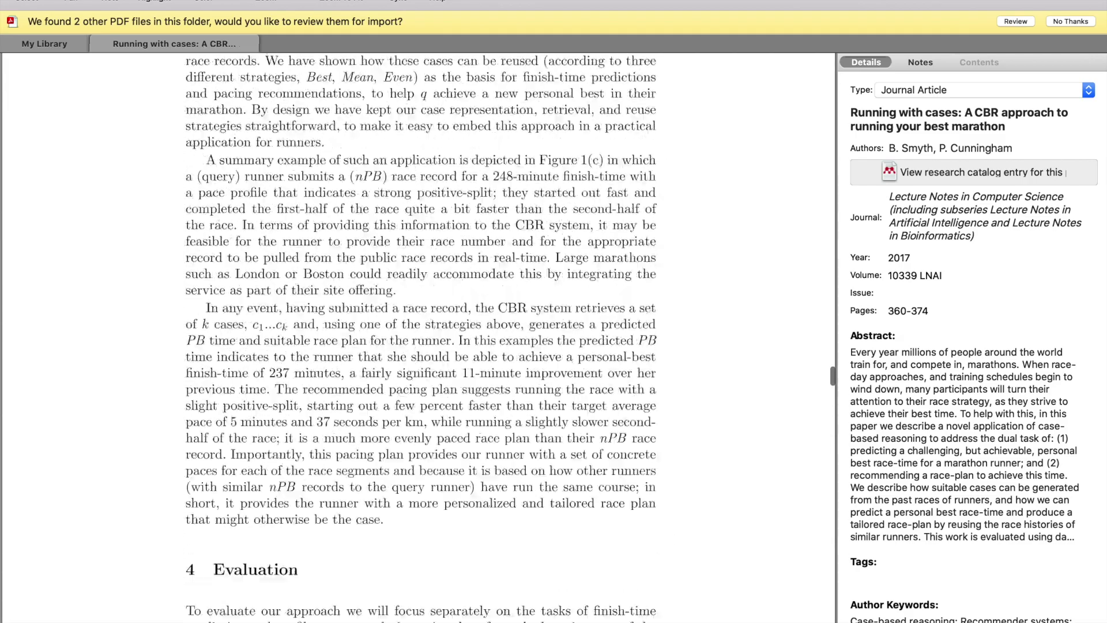
pyautogui.scroll(20, 310, 492)
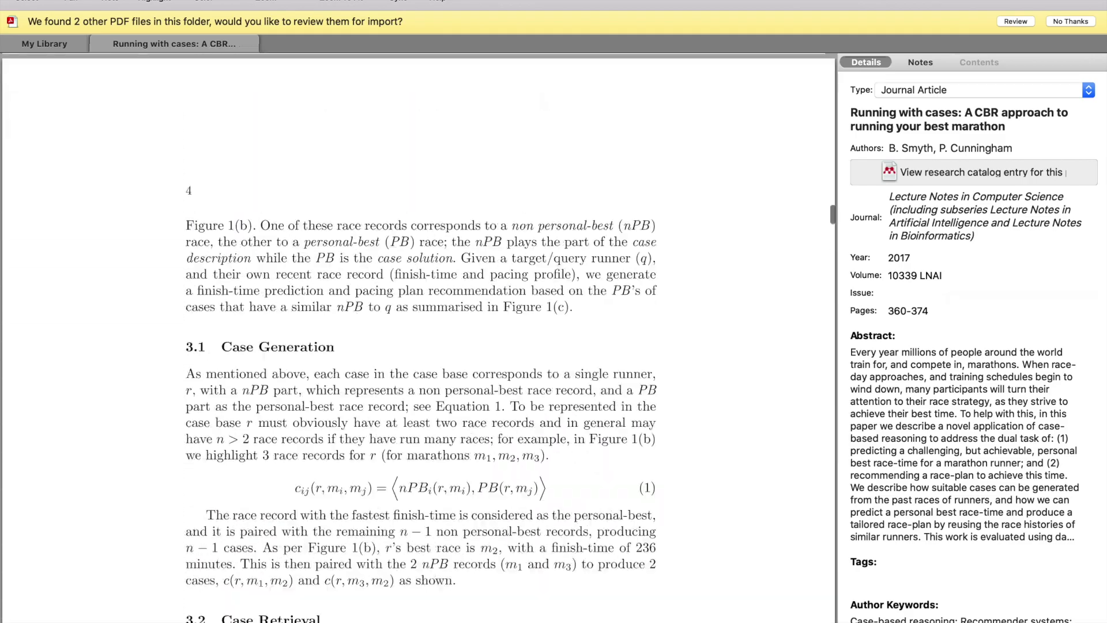
pyautogui.scroll(20, 421, 337)
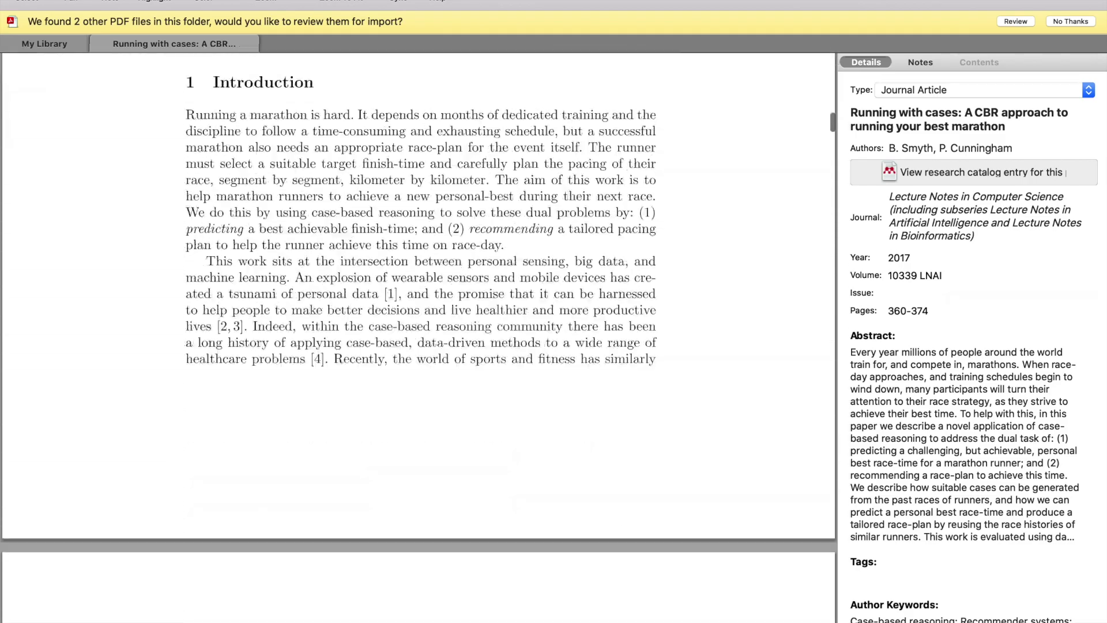
pyautogui.scroll(-5, 420, 337)
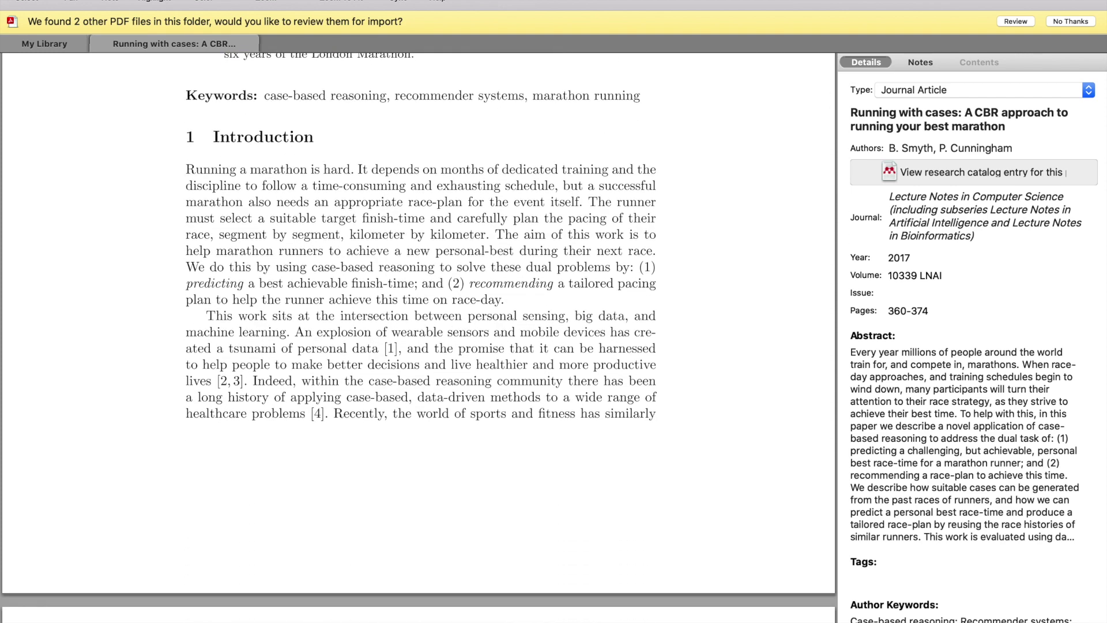
pyautogui.scroll(-1, 369, 362)
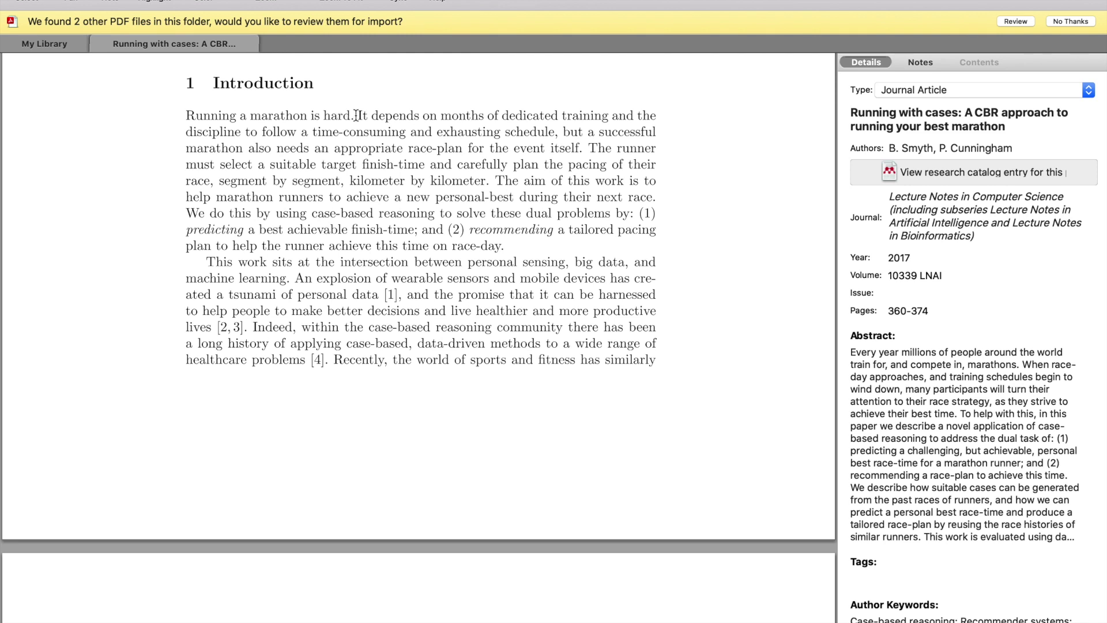
# Highlight yellow the Introduction passages on months of training, kilometre-by-kilometre pacing, and 'This work sits'
pyautogui.moveTo(354, 115); pyautogui.dragTo(572, 155)
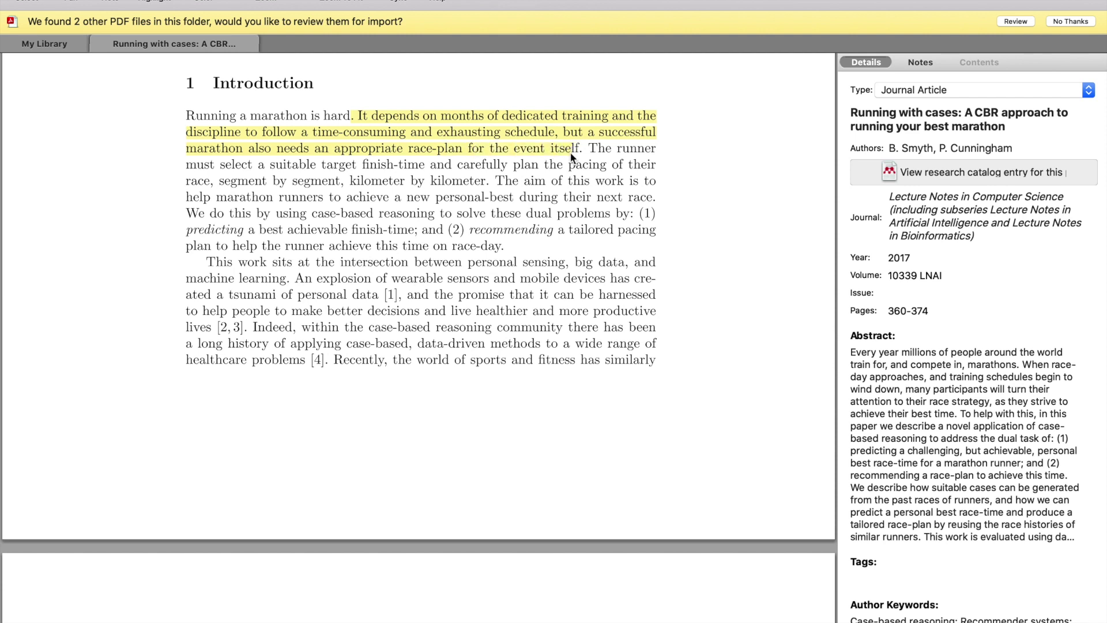
pyautogui.scroll(-3, 570, 153)
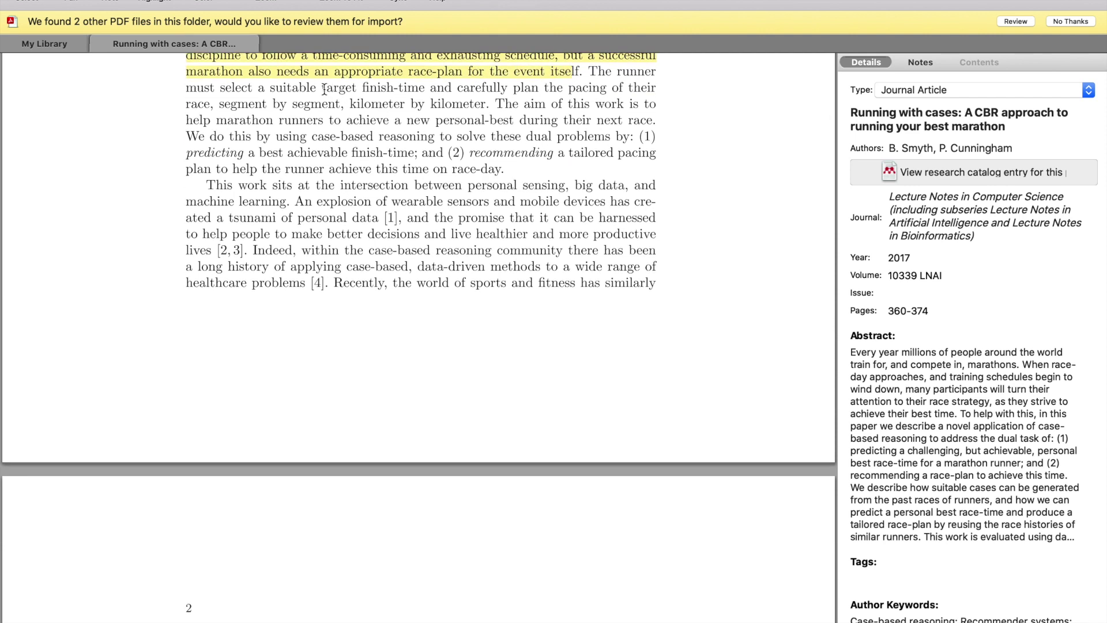
pyautogui.moveTo(324, 88); pyautogui.dragTo(486, 101)
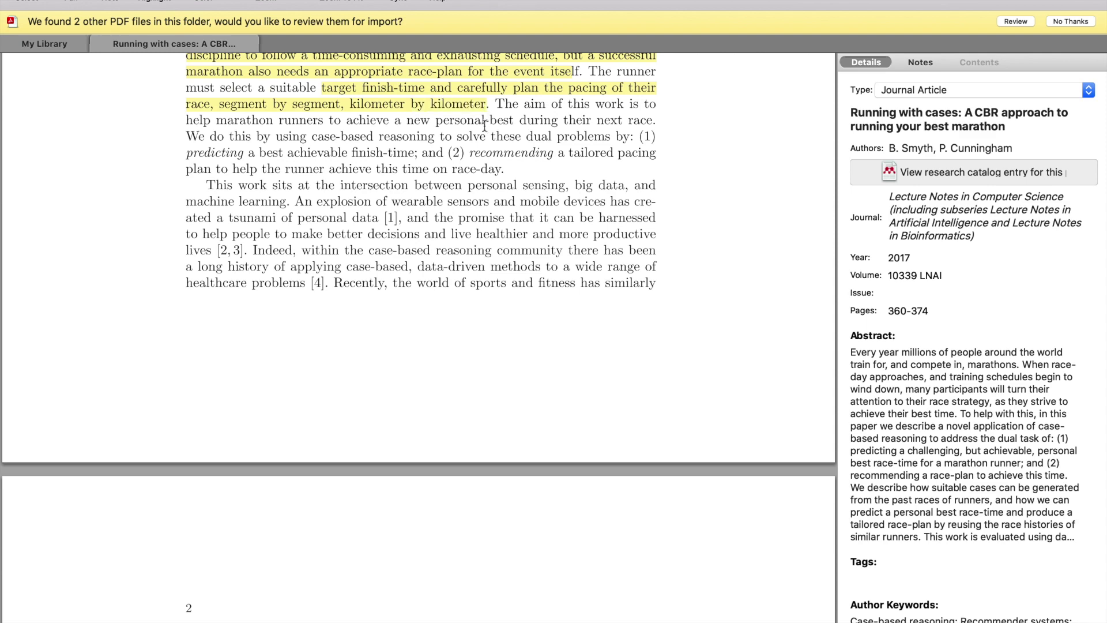
pyautogui.scroll(-2, 486, 148)
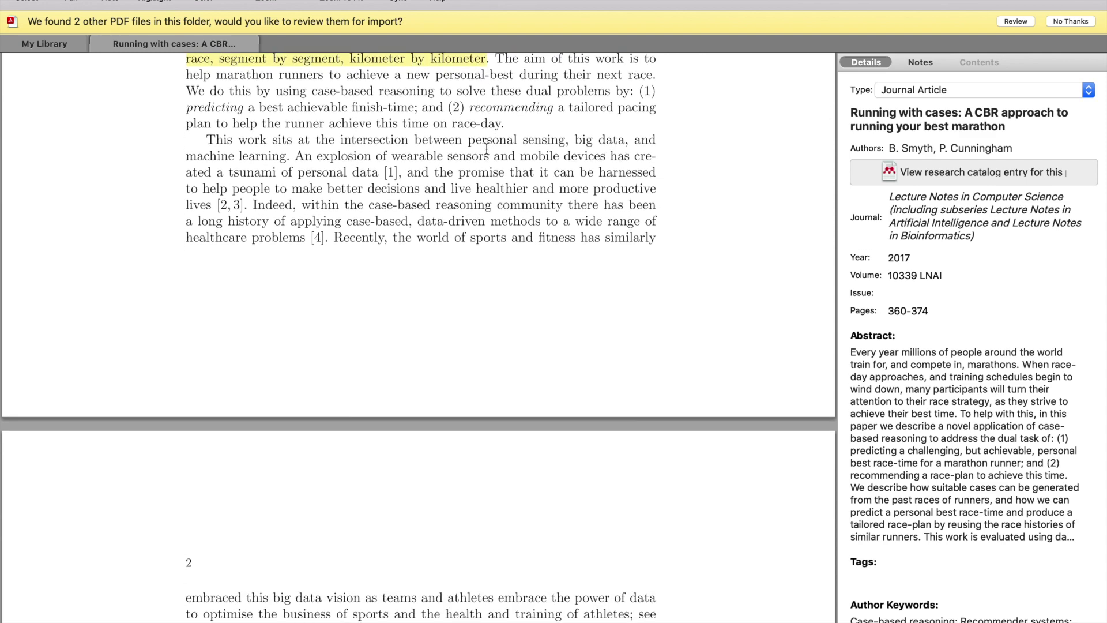
pyautogui.scroll(-4, 487, 149)
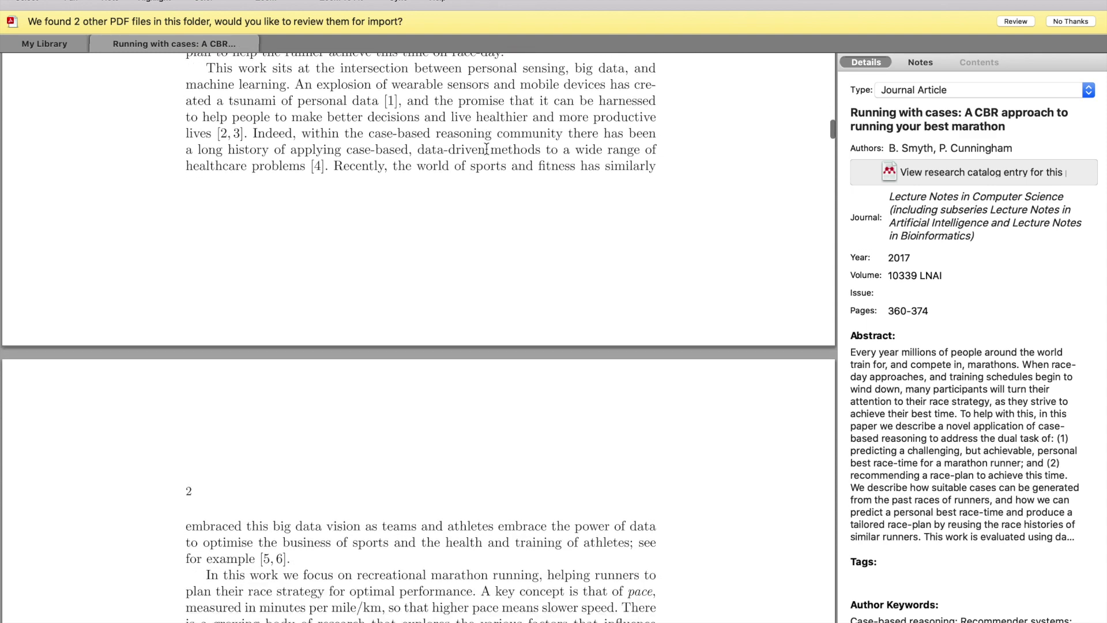
pyautogui.scroll(1, 486, 149)
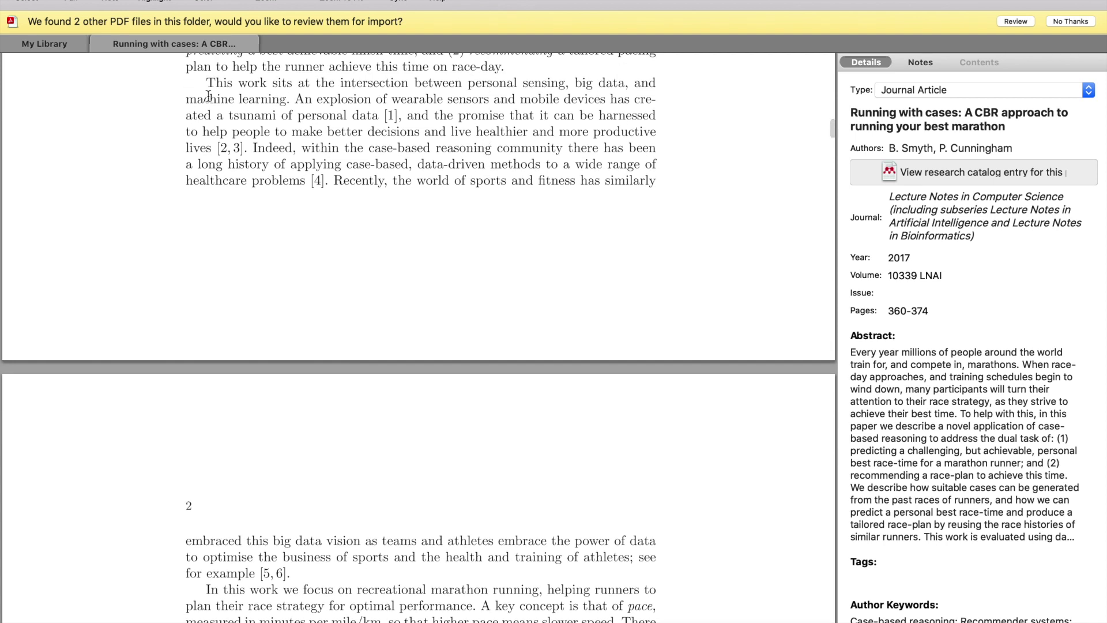
pyautogui.moveTo(209, 85); pyautogui.dragTo(251, 147)
pyautogui.scroll(-2, 247, 228)
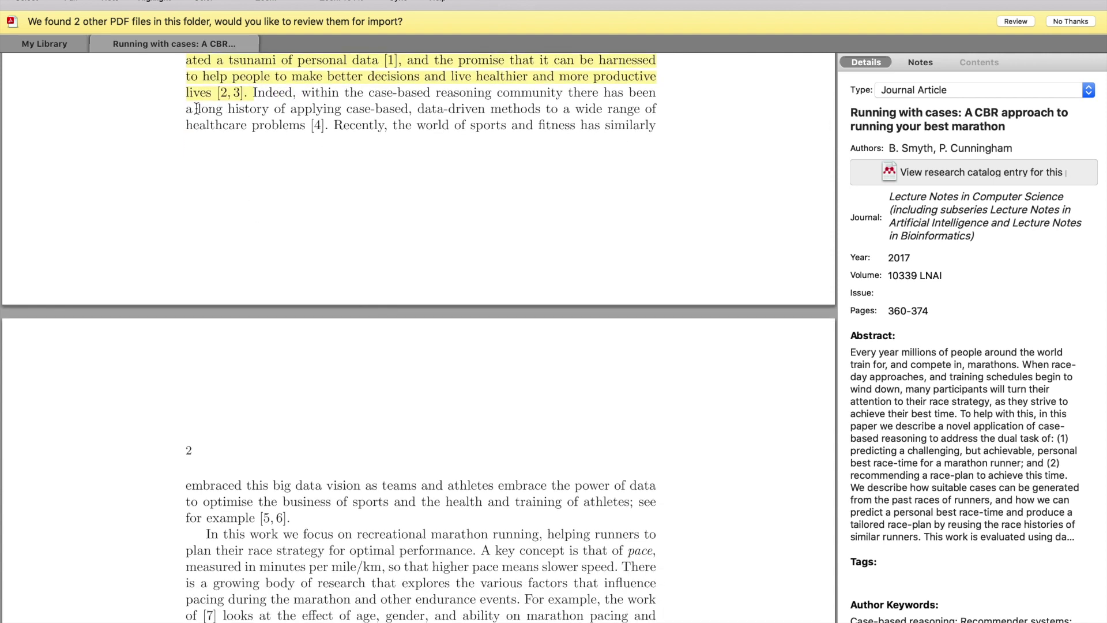
pyautogui.scroll(-14, 196, 109)
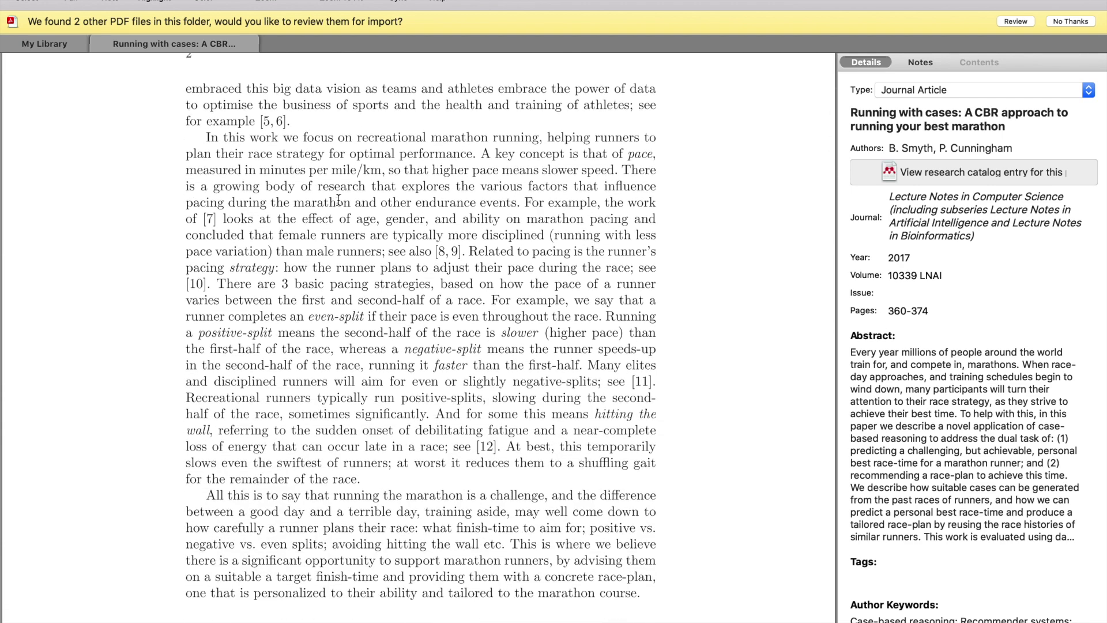
# Highlight the 'A key concept is that of pace' sentence and the three pacing-strategies passage in yellow
pyautogui.scroll(-1, 360, 239)
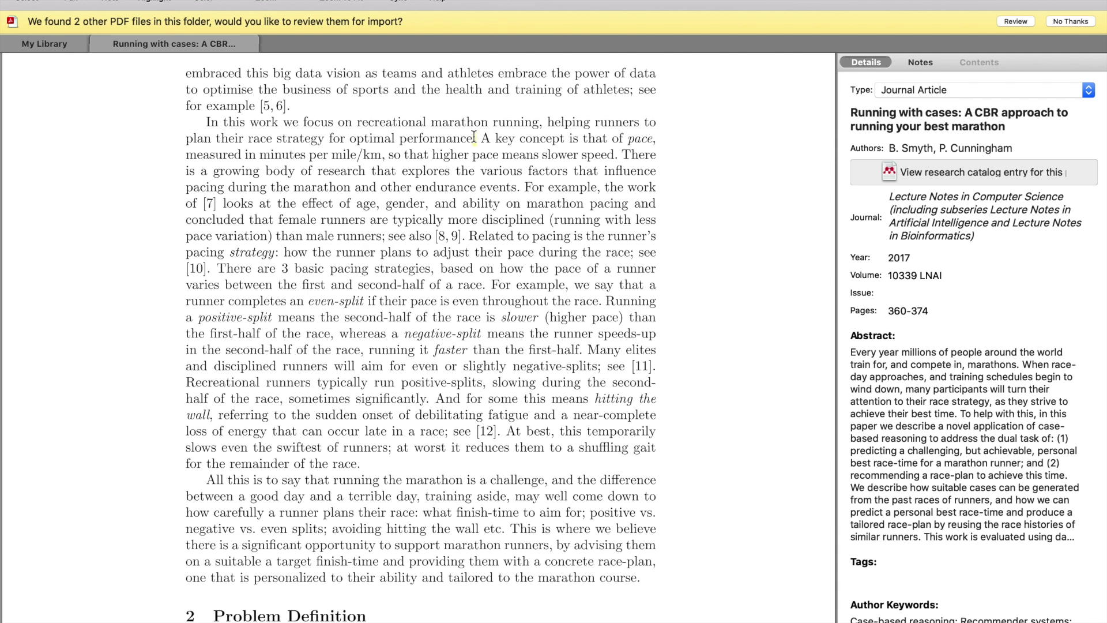
pyautogui.moveTo(473, 136); pyautogui.dragTo(615, 151)
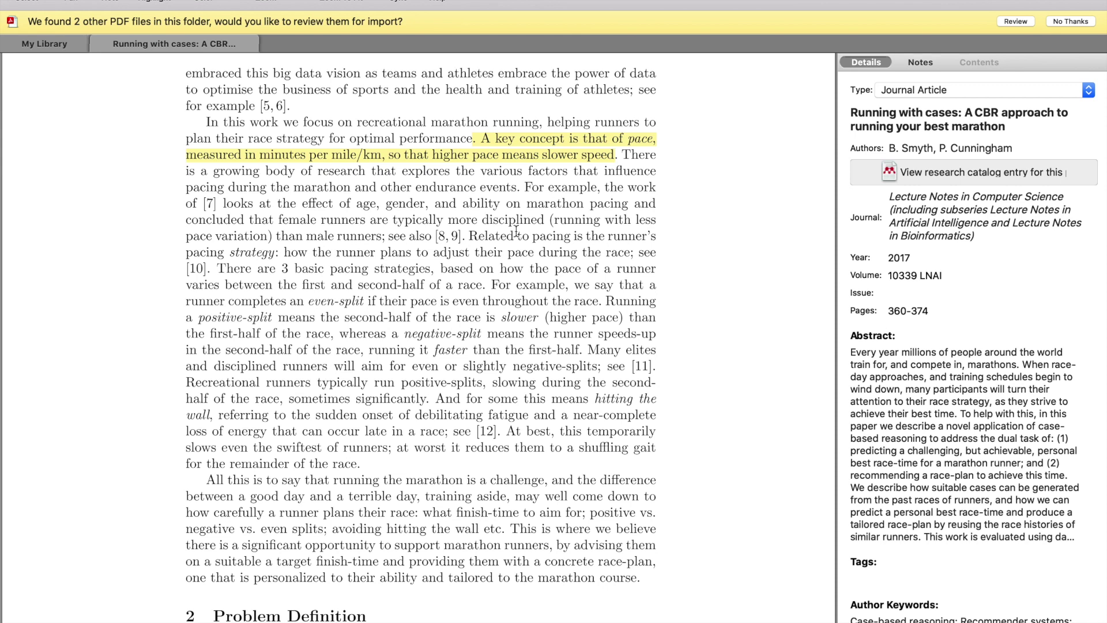
pyautogui.scroll(-2, 516, 230)
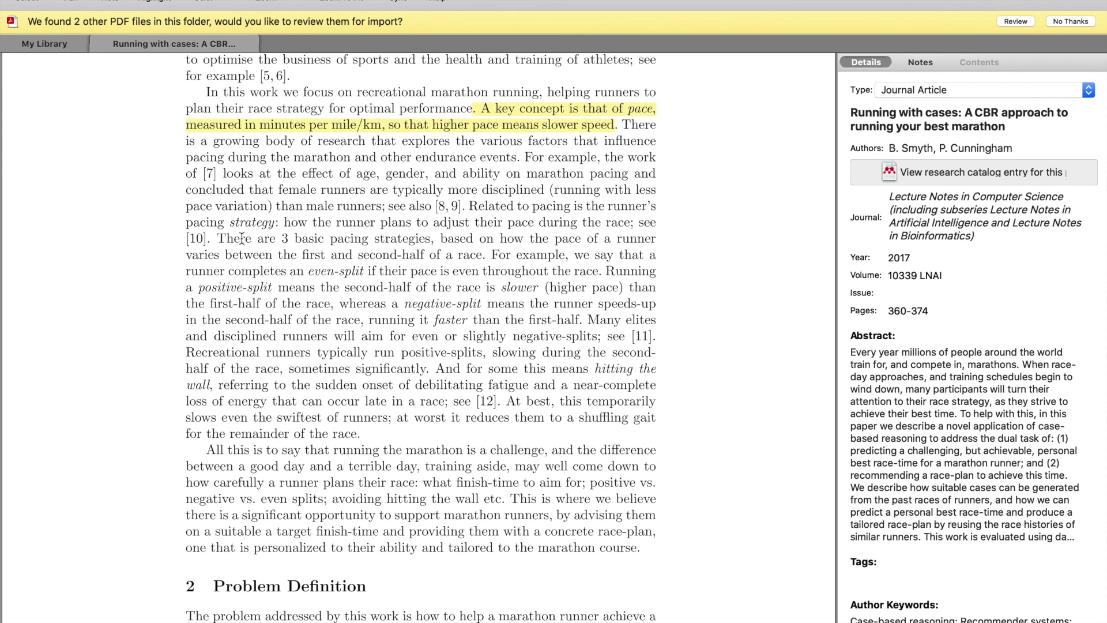
pyautogui.moveTo(221, 236); pyautogui.dragTo(523, 319)
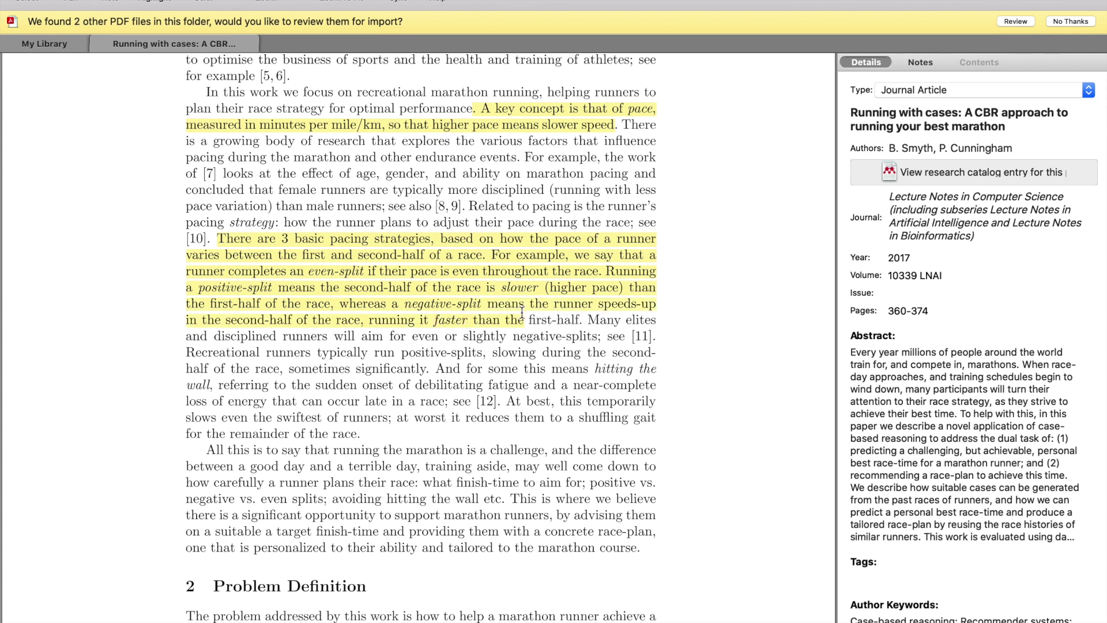
pyautogui.moveTo(524, 317); pyautogui.dragTo(579, 322)
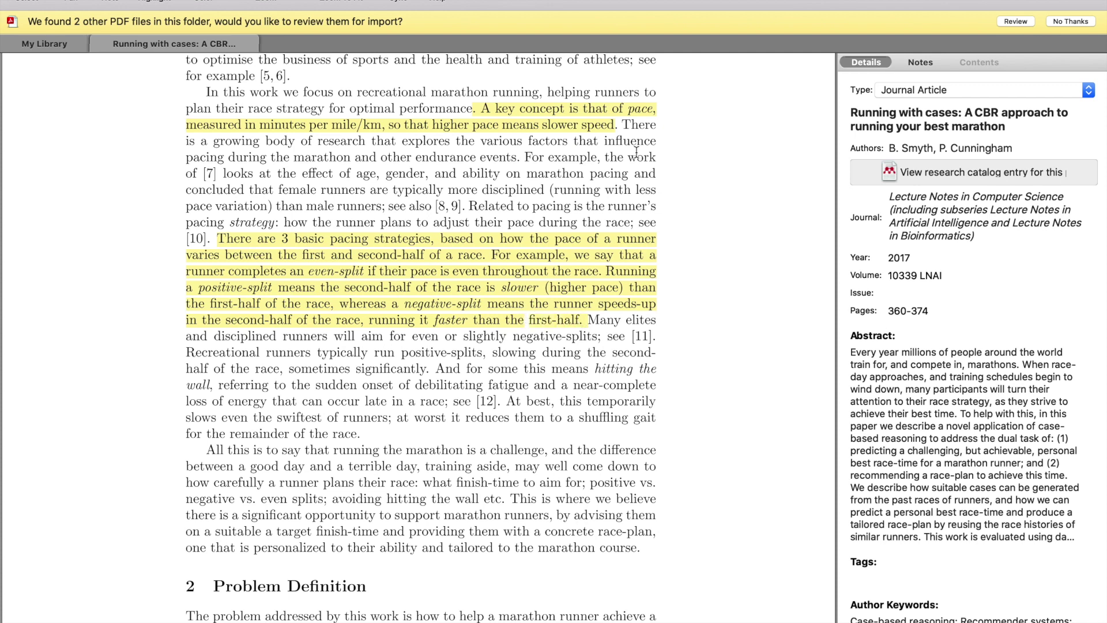
# Highlight the 'For example, the work of [7]' sentences on pacing by age and gender
pyautogui.scroll(2, 636, 151)
pyautogui.scroll(-2, 637, 151)
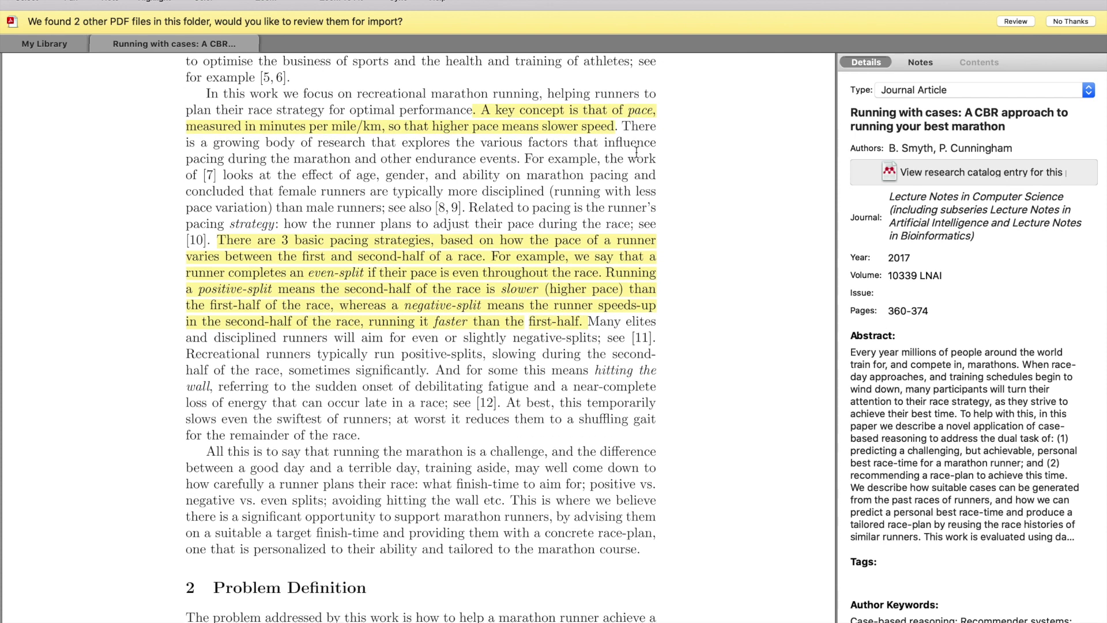
pyautogui.scroll(15, 637, 151)
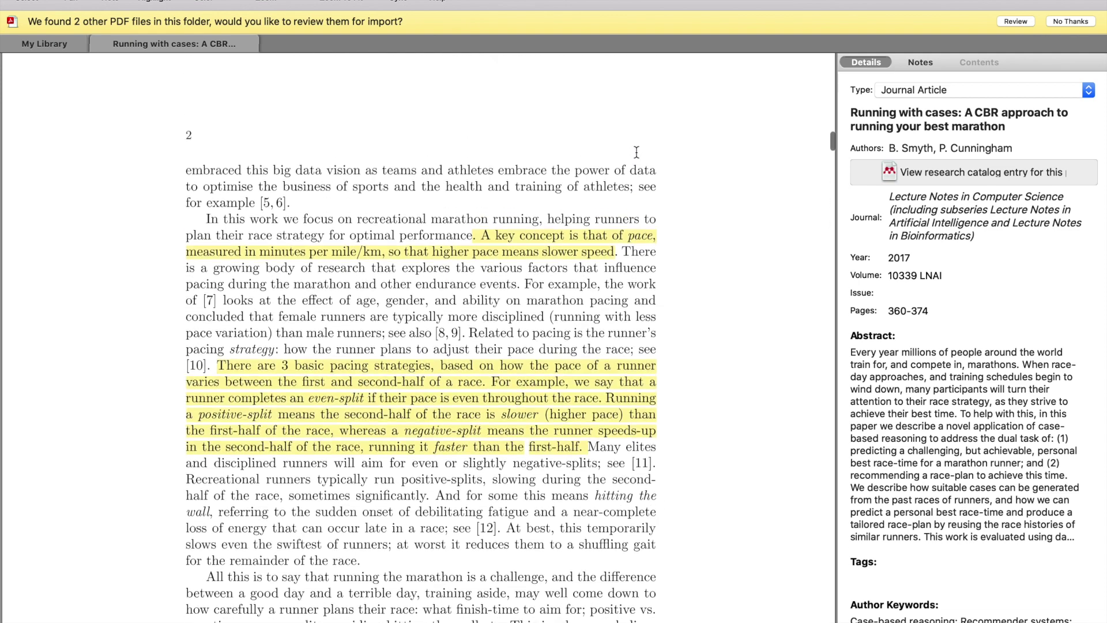
pyautogui.scroll(13, 637, 152)
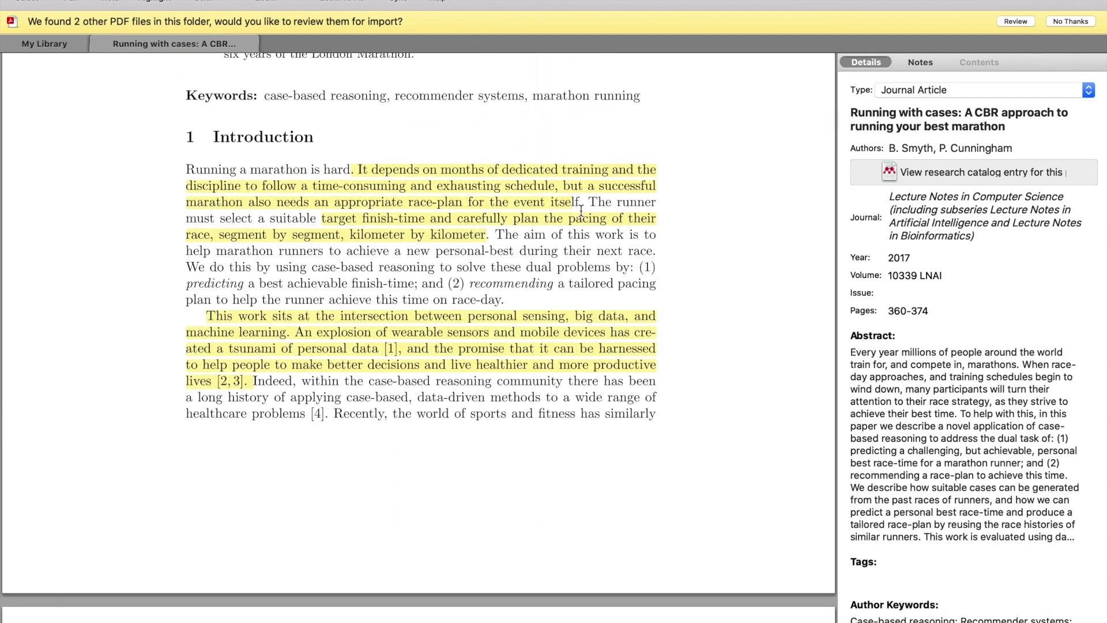
pyautogui.scroll(-1, 484, 282)
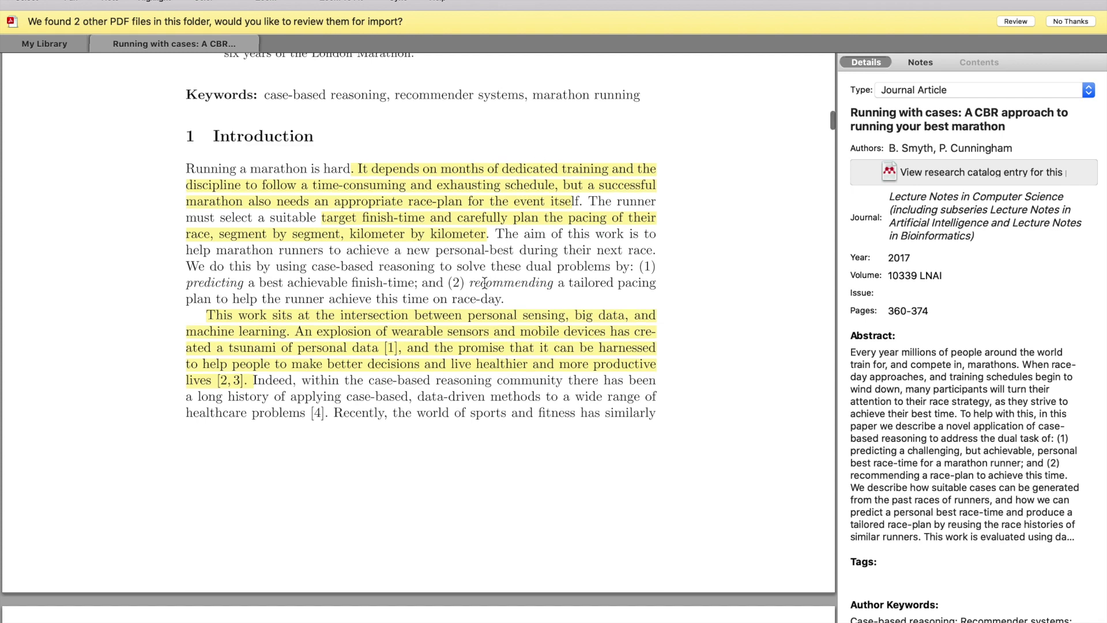
pyautogui.scroll(-12, 485, 282)
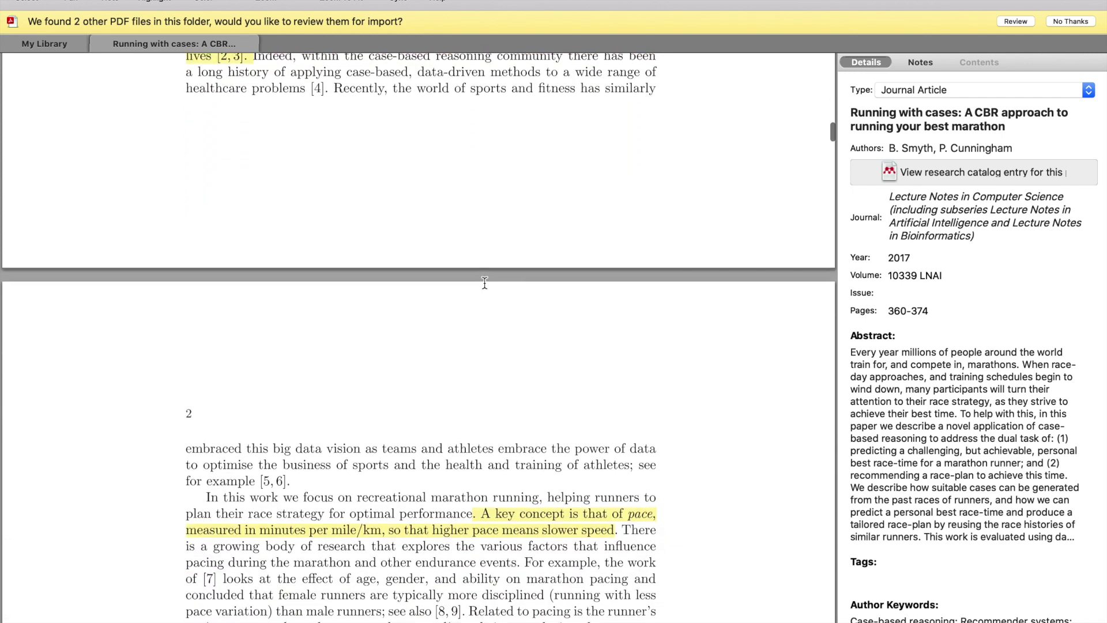
pyautogui.scroll(-12, 484, 283)
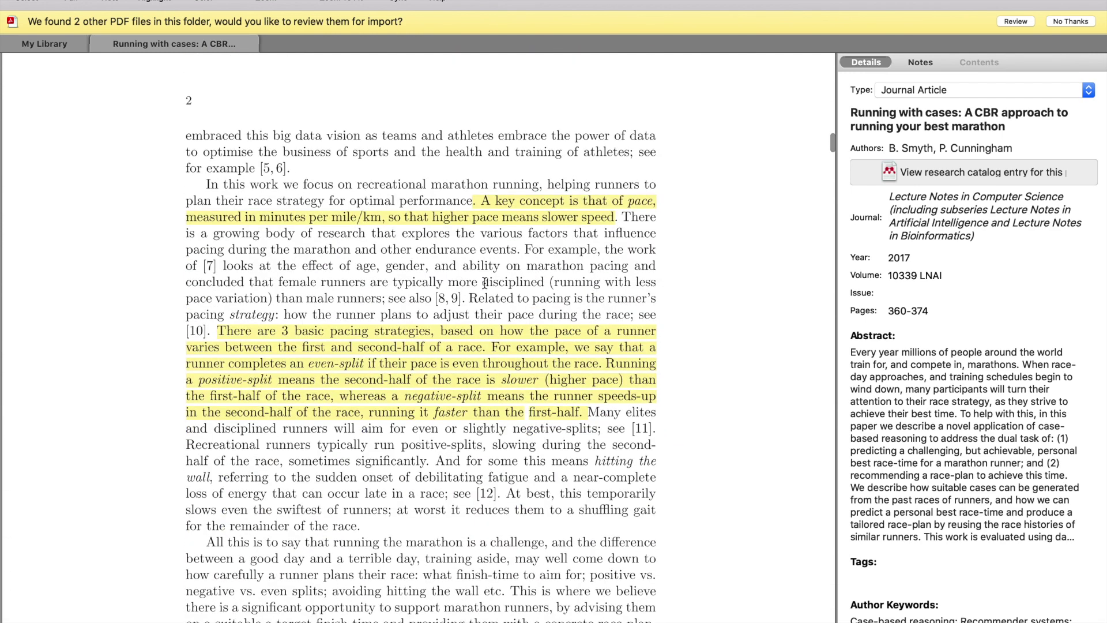
pyautogui.scroll(-6, 485, 283)
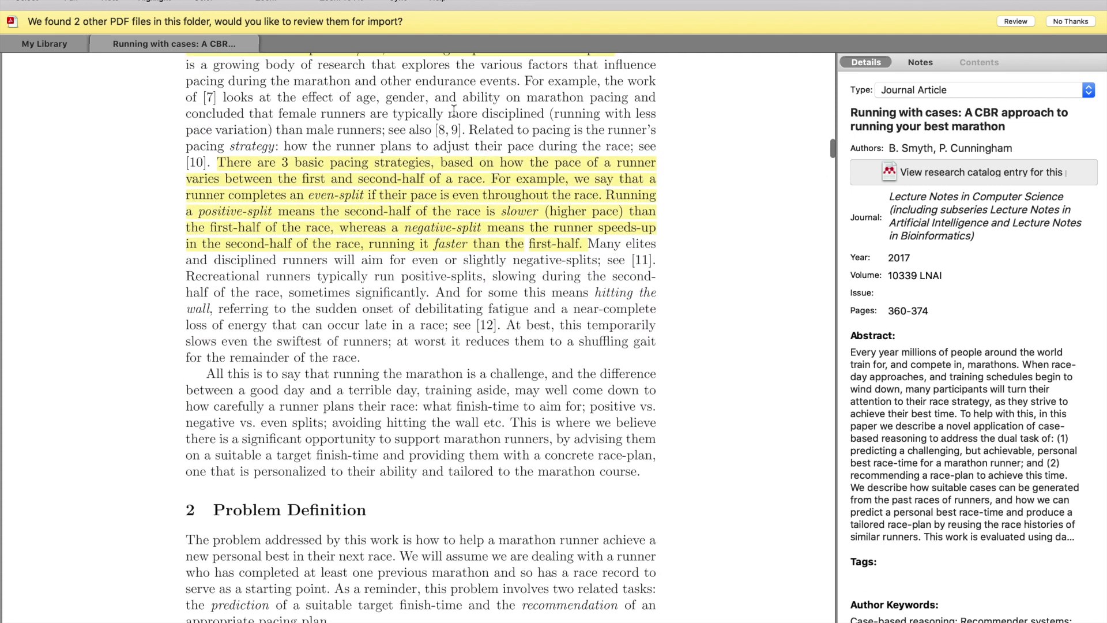
pyautogui.scroll(2, 453, 110)
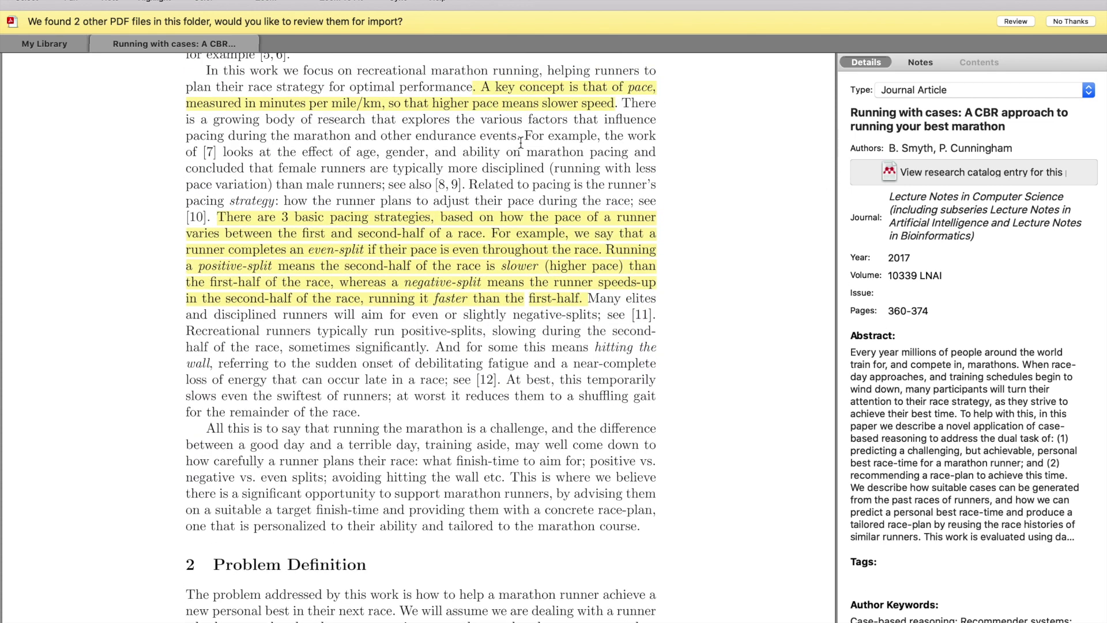
pyautogui.moveTo(522, 138); pyautogui.dragTo(459, 183)
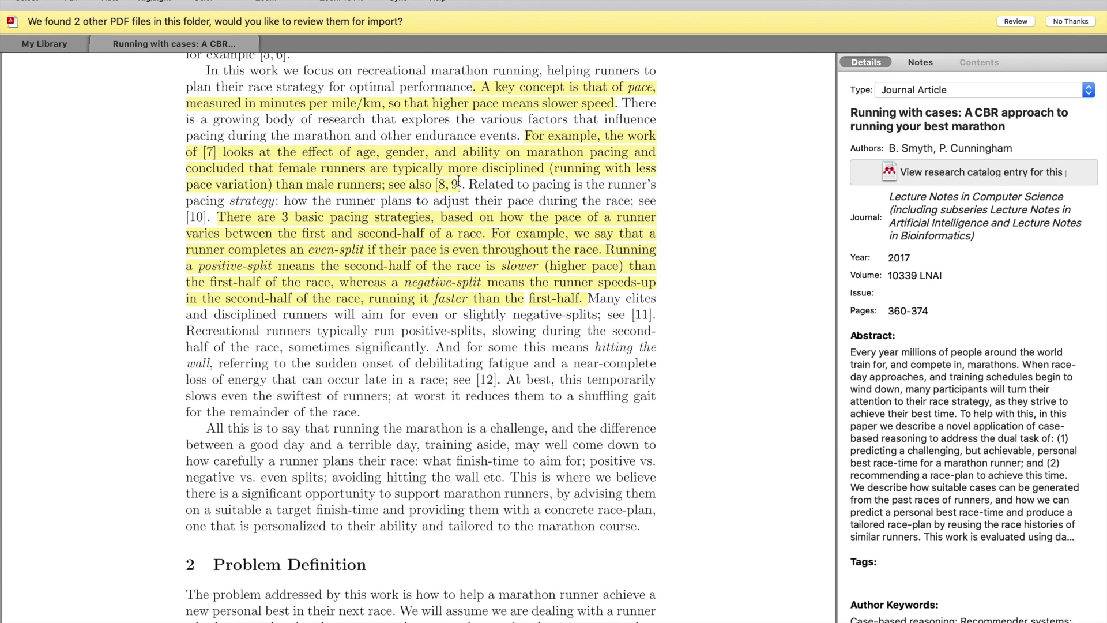
pyautogui.scroll(-6, 459, 180)
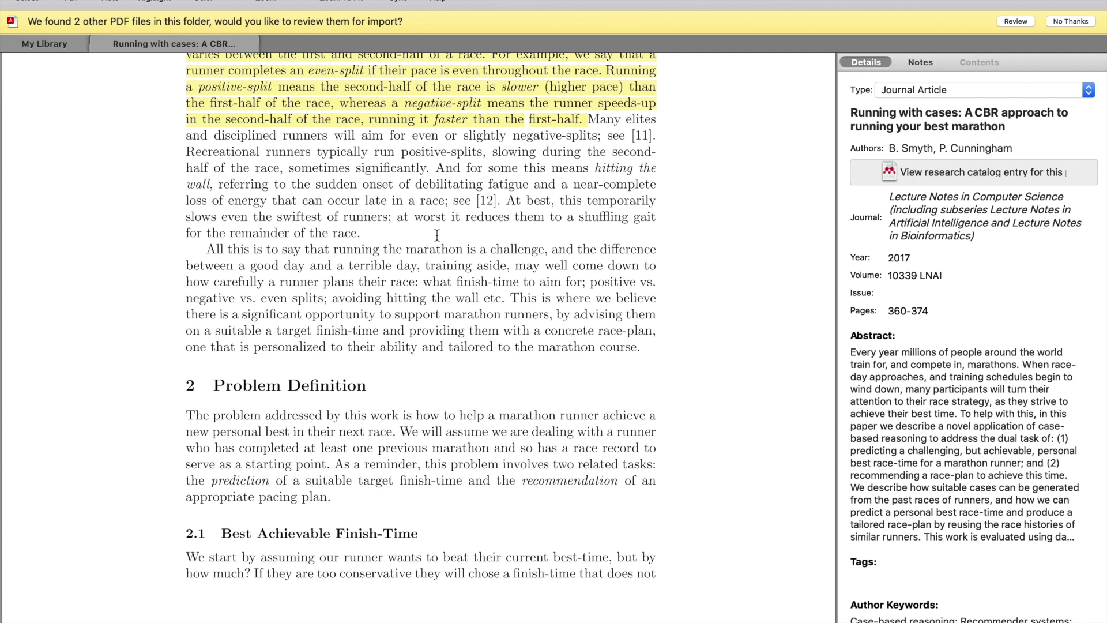
# Scroll down to the Fig. 1 caption and highlight it yellow, from '(a) An example race record' through part (c)
pyautogui.scroll(-2, 437, 235)
pyautogui.scroll(-2, 437, 235)
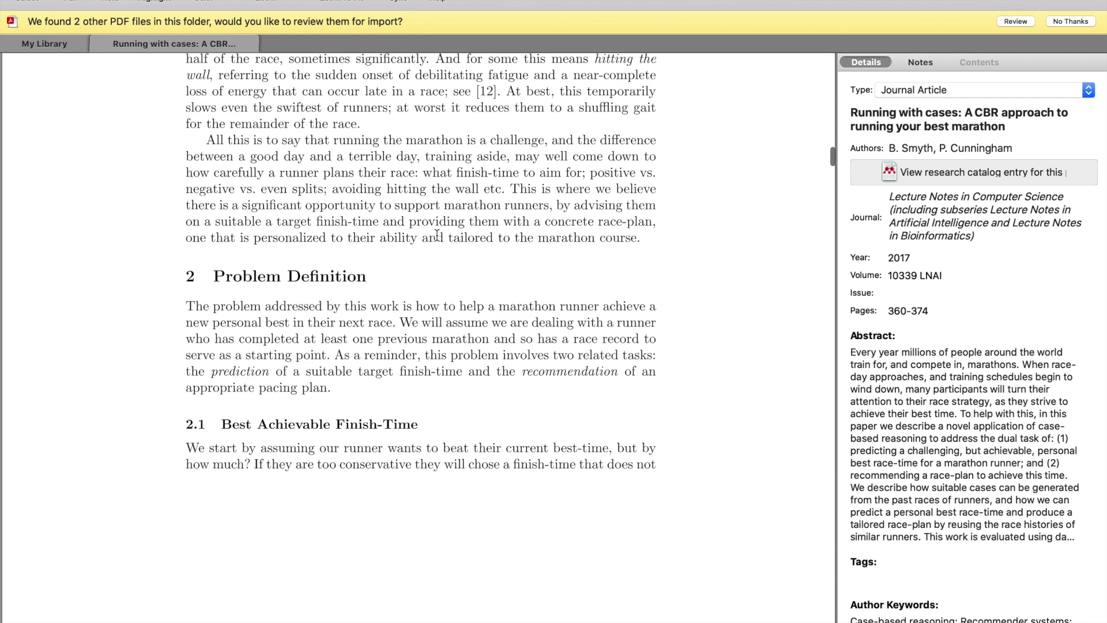
pyautogui.scroll(-5, 437, 235)
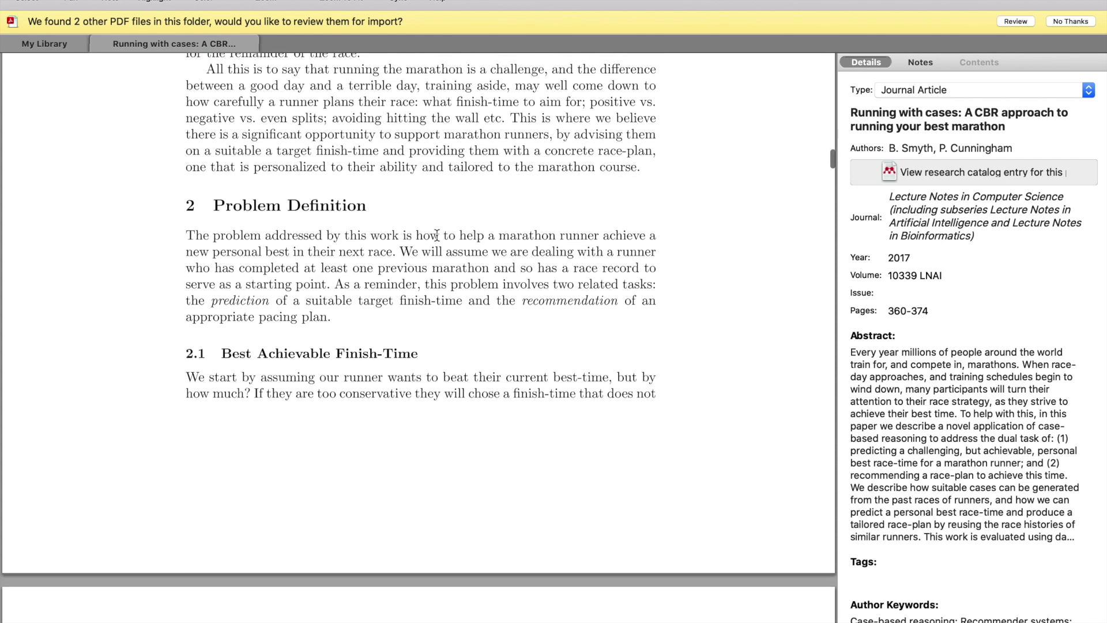
pyautogui.scroll(-2, 437, 235)
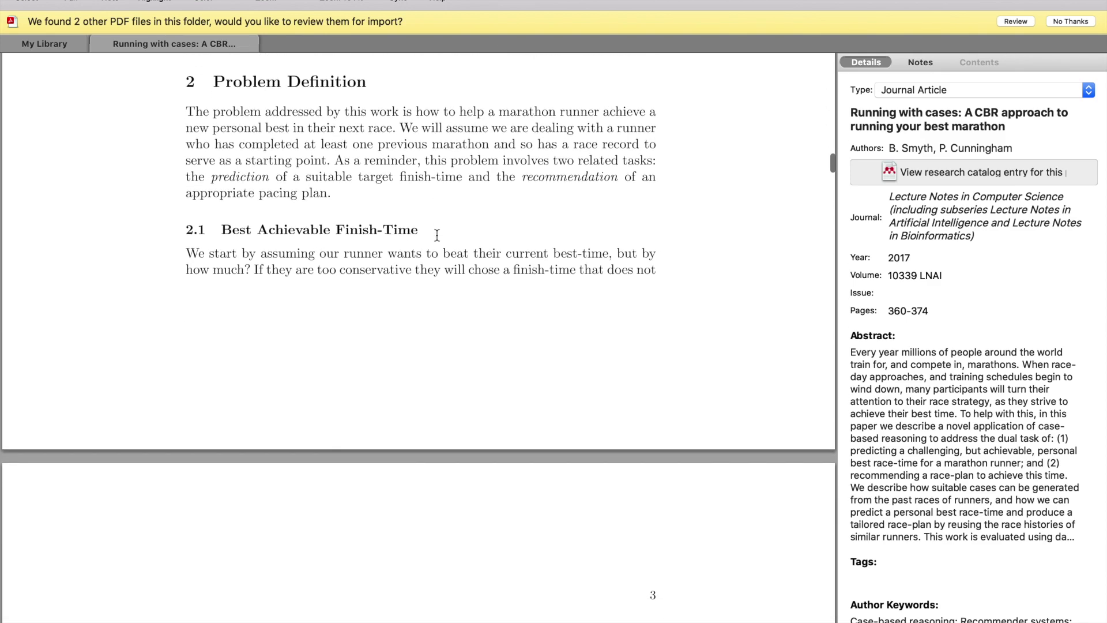
pyautogui.scroll(-20, 437, 235)
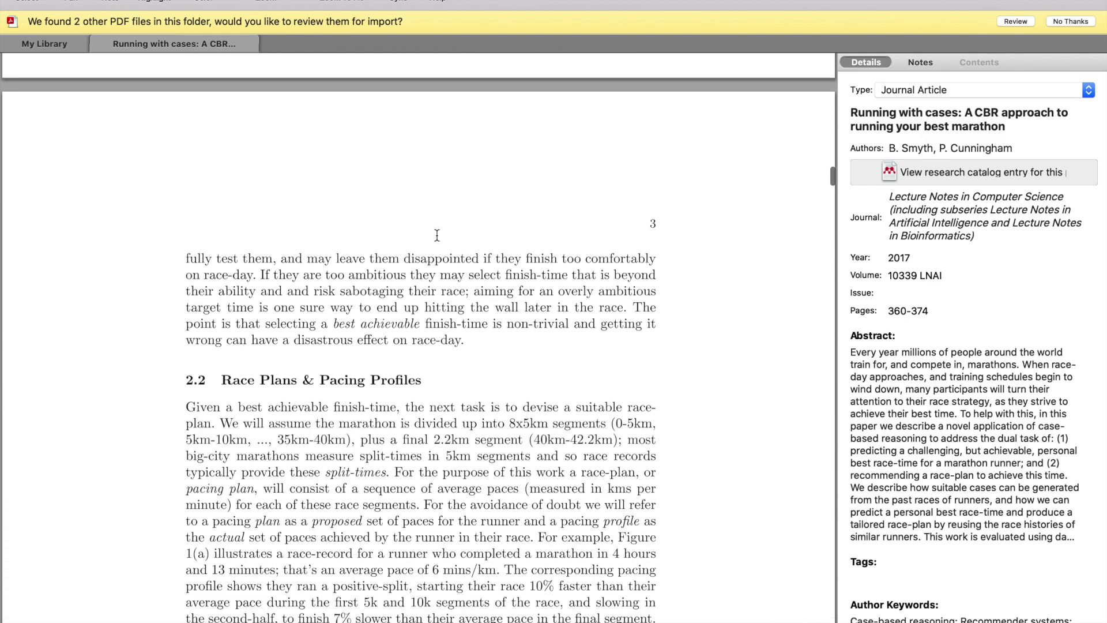
pyautogui.scroll(-20, 437, 235)
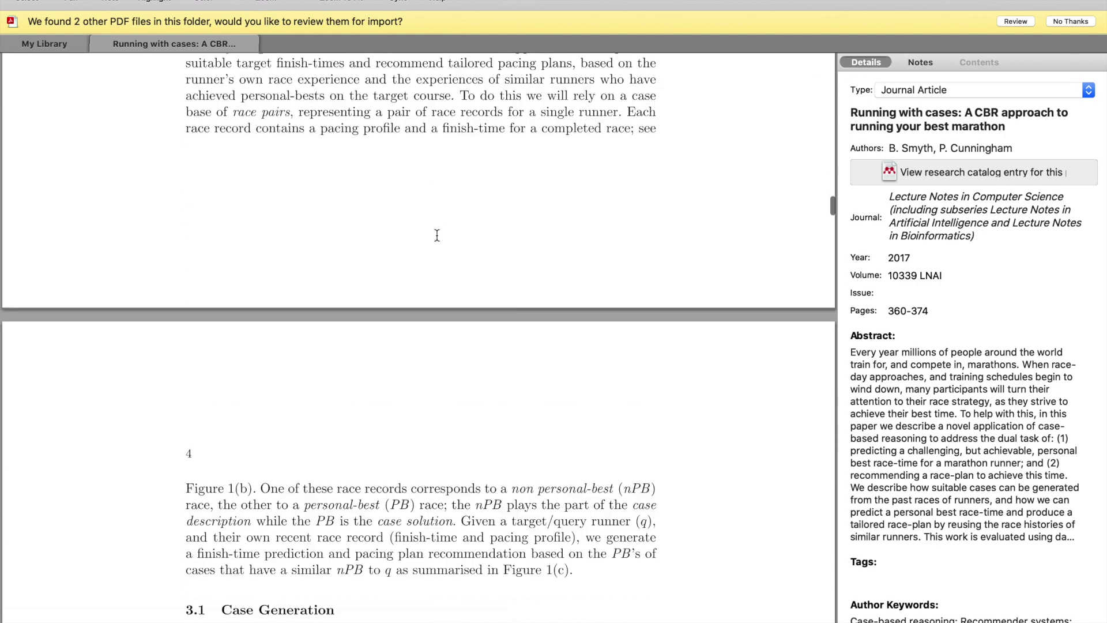
pyautogui.scroll(-20, 437, 236)
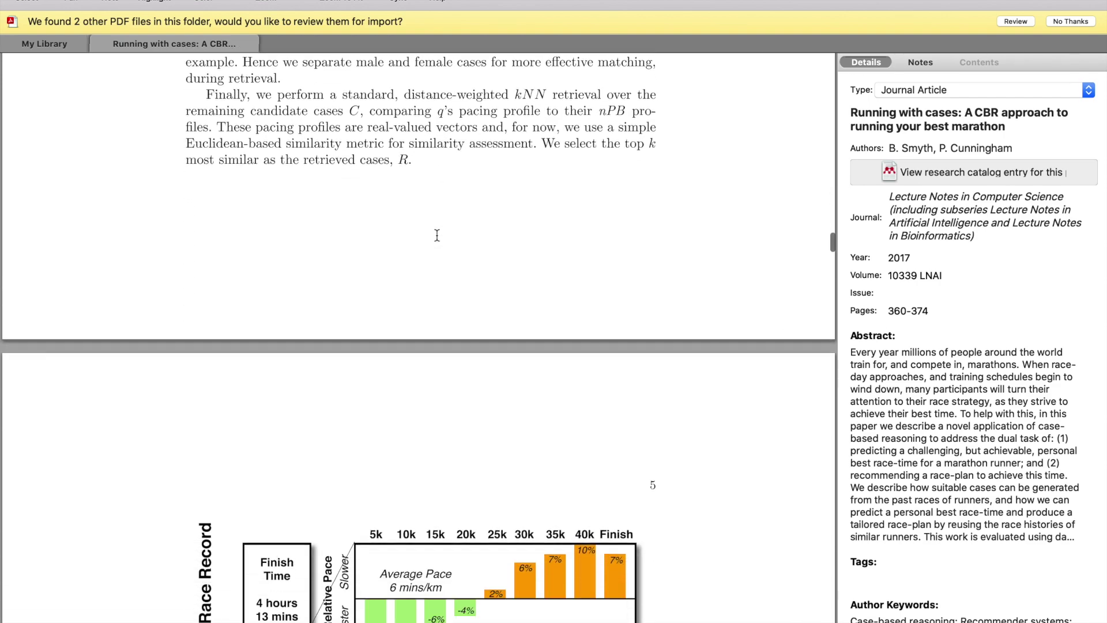
pyautogui.scroll(-5, 437, 237)
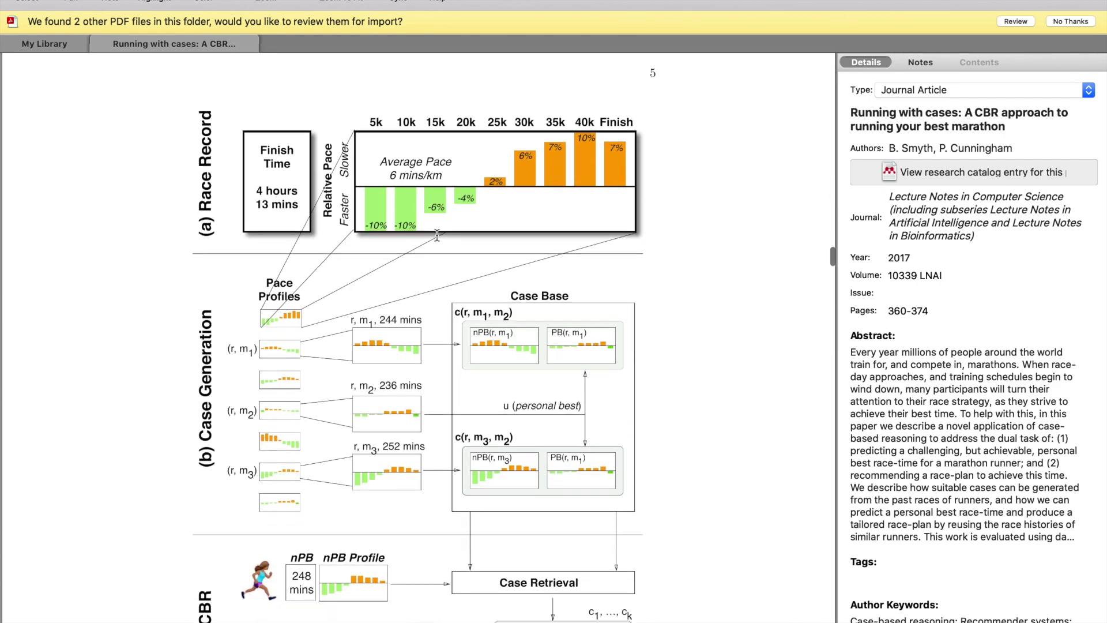
pyautogui.scroll(-1, 437, 240)
pyautogui.scroll(1, 437, 240)
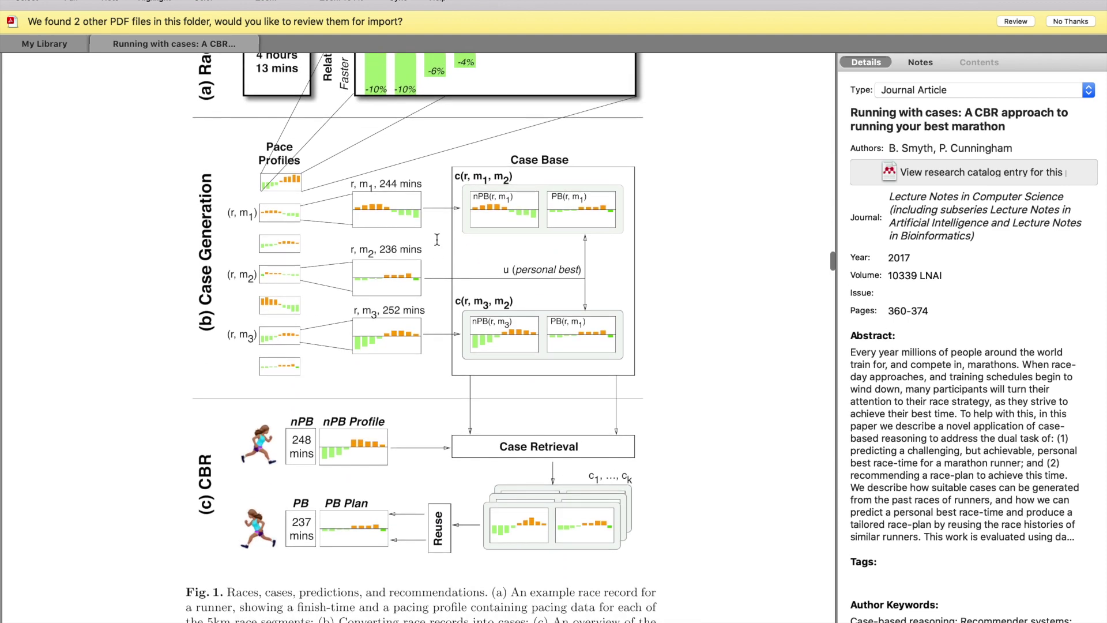
pyautogui.scroll(-2, 437, 239)
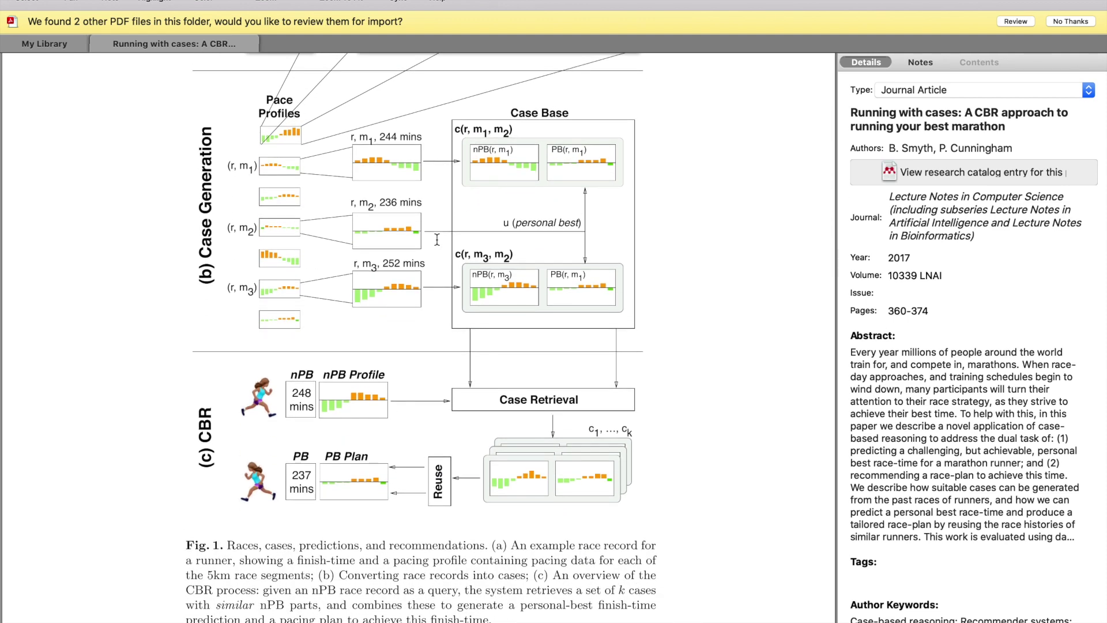
pyautogui.scroll(2, 437, 240)
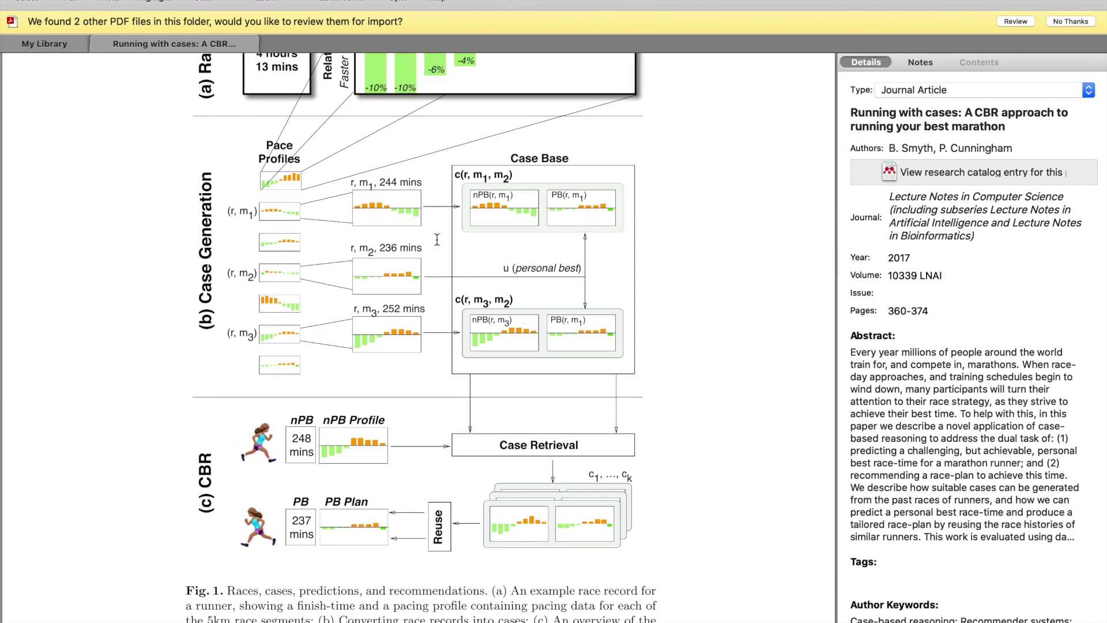
pyautogui.scroll(3, 437, 239)
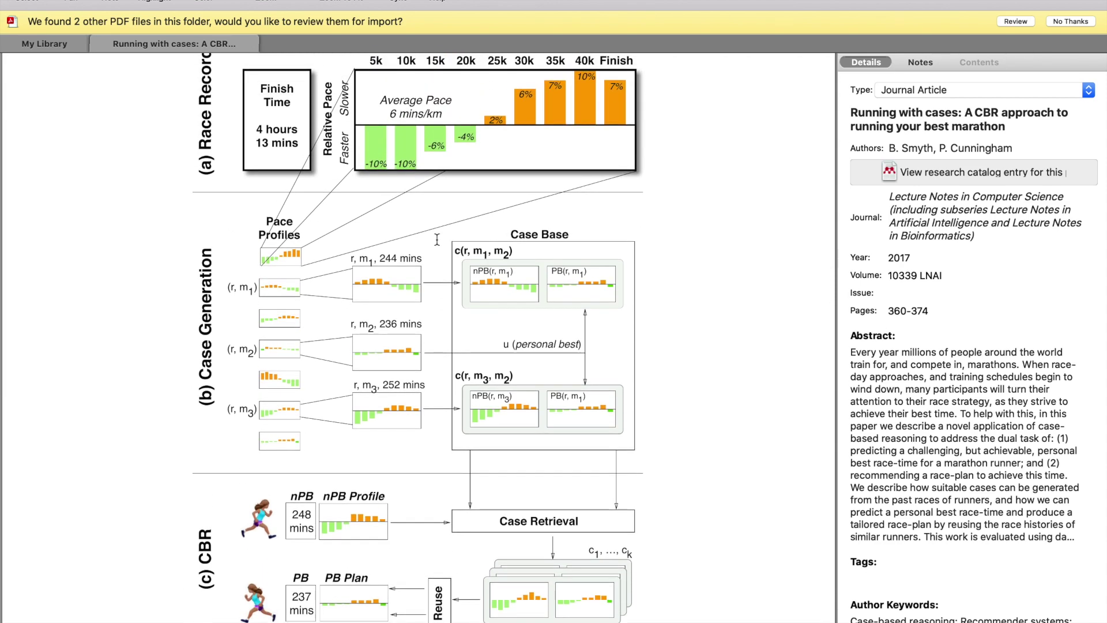
pyautogui.scroll(-1, 437, 239)
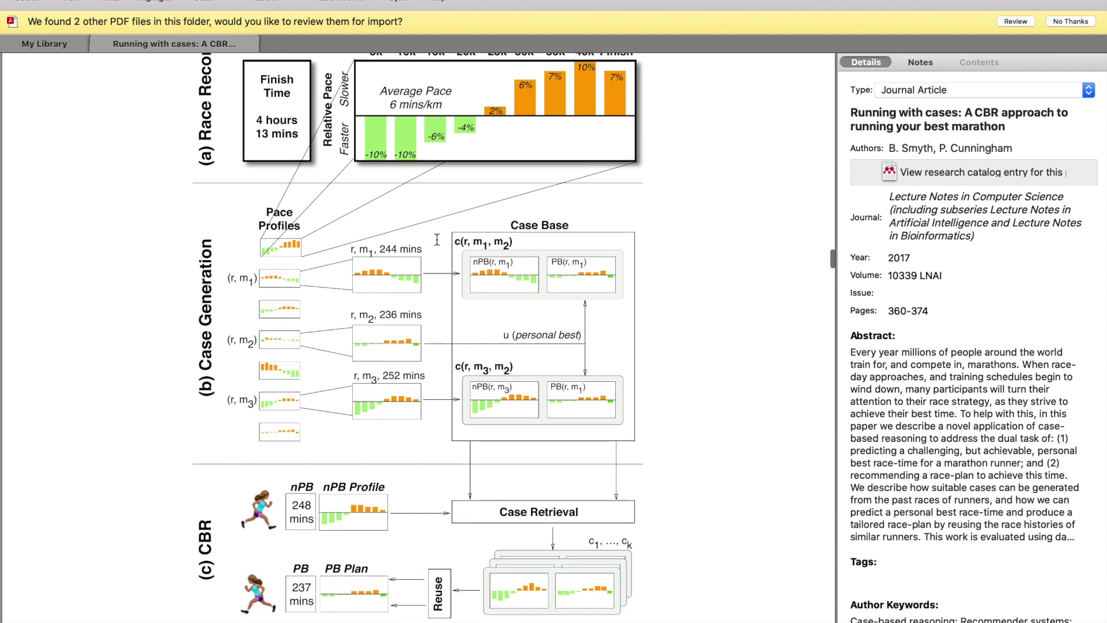
pyautogui.scroll(-2, 437, 239)
pyautogui.scroll(4, 333, 461)
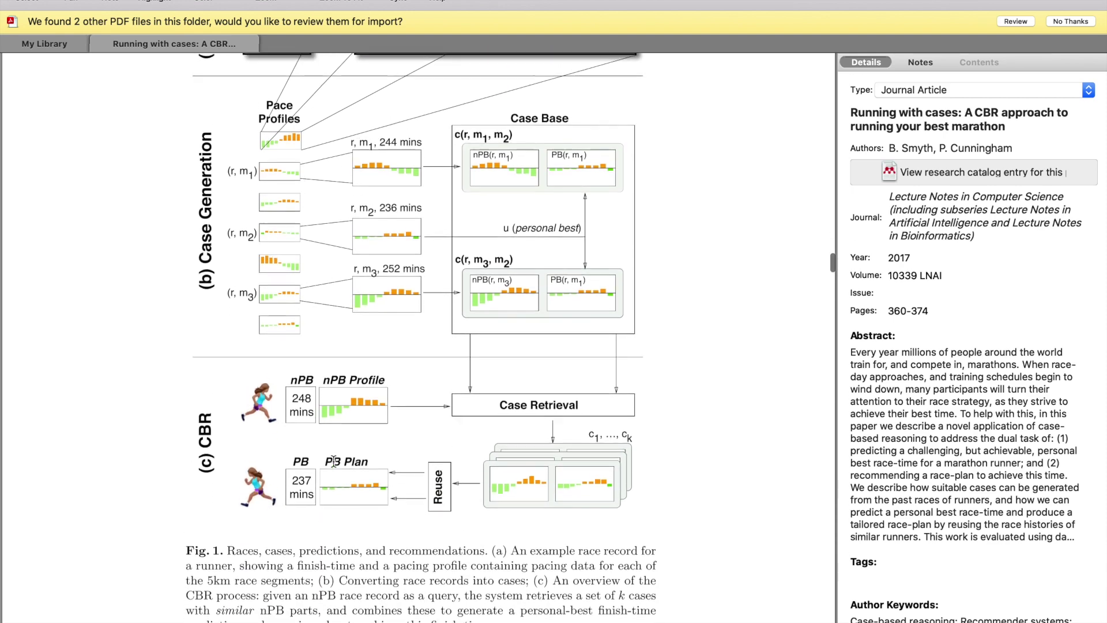
pyautogui.scroll(-6, 481, 410)
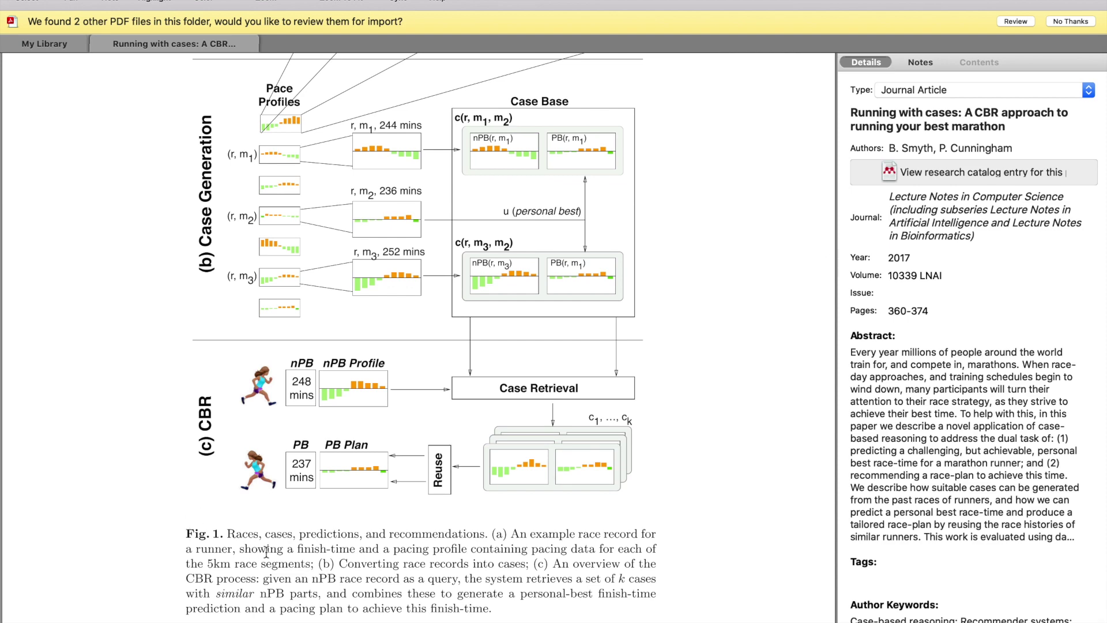
pyautogui.scroll(1, 367, 561)
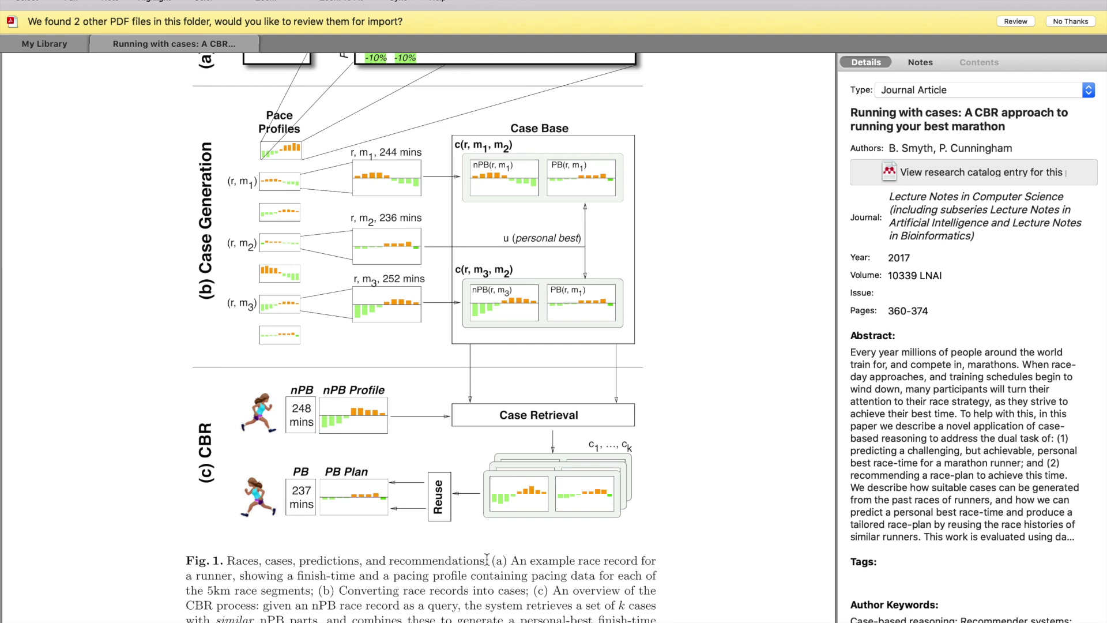
pyautogui.moveTo(486, 559); pyautogui.dragTo(519, 622)
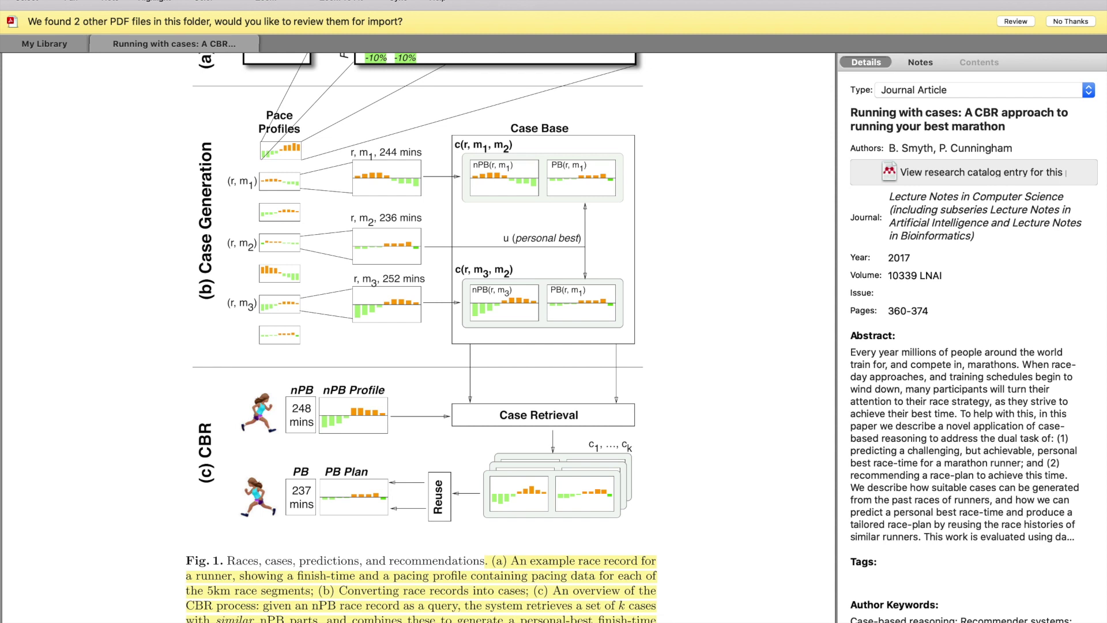
pyautogui.press('super+z')
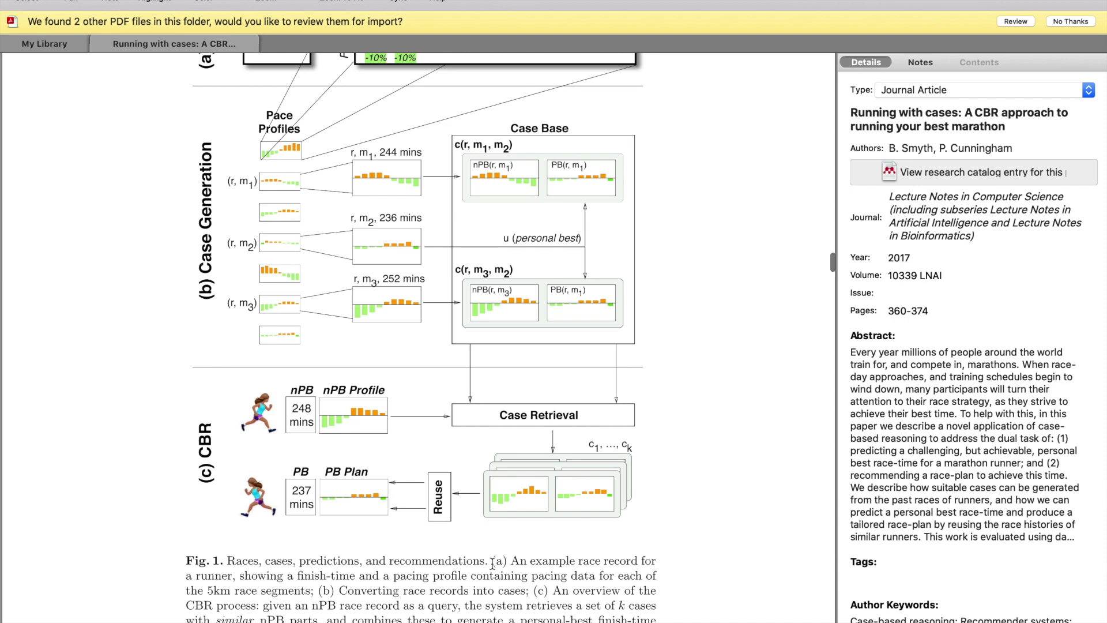
pyautogui.scroll(-5, 493, 564)
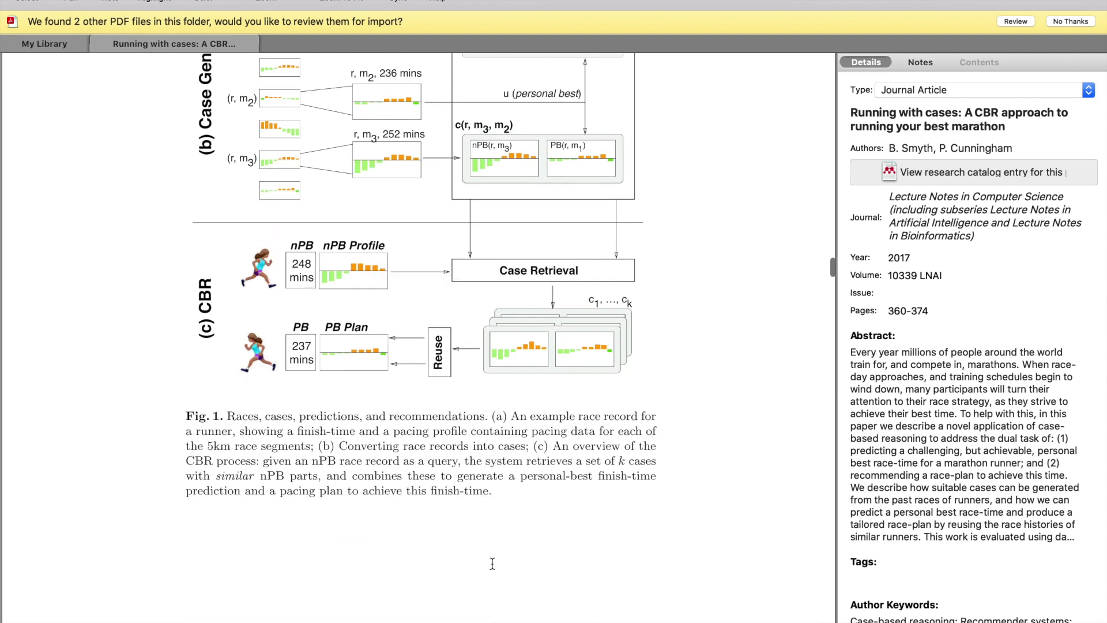
# Scroll through pages 6–9, past Algorithm 1 and section 3, to the Fig. 2 plots on page 10
pyautogui.scroll(-5, 493, 564)
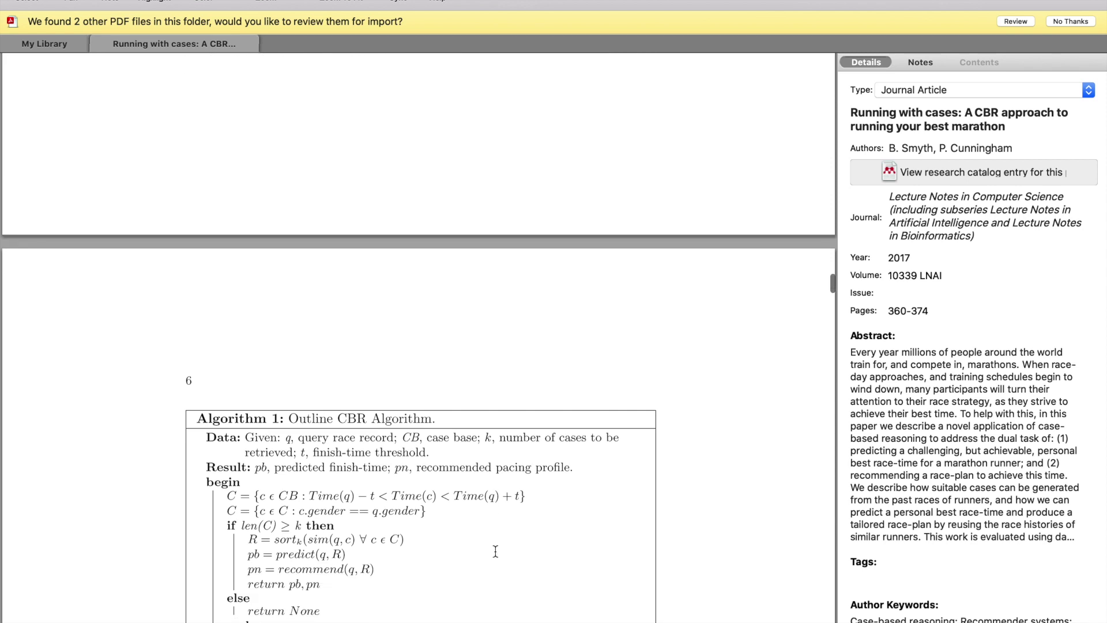
pyautogui.scroll(-4, 496, 551)
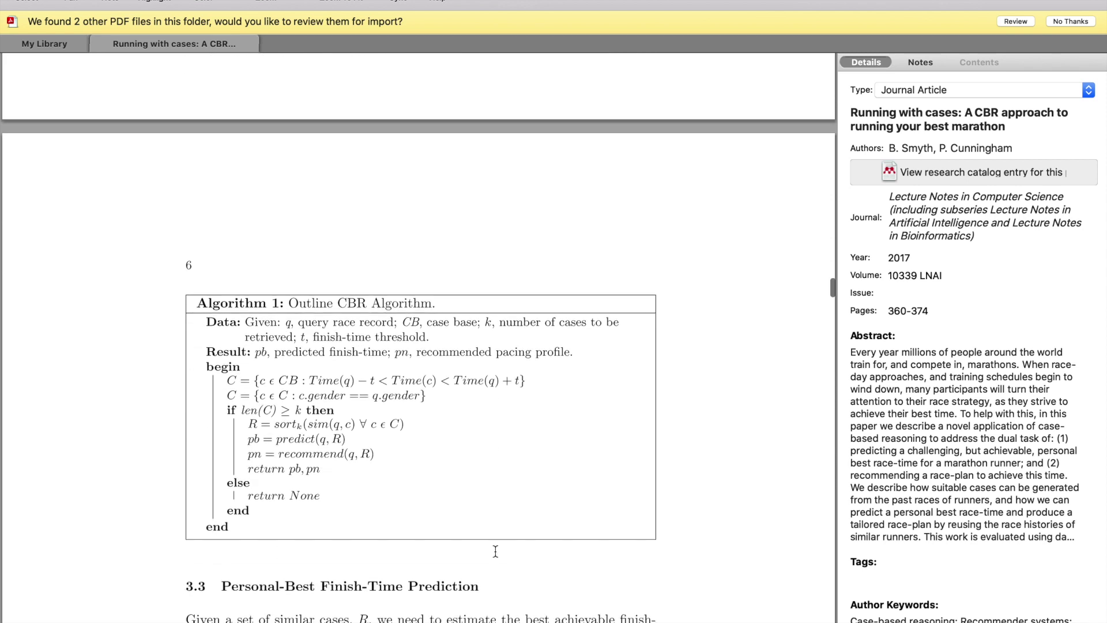
pyautogui.scroll(-2, 496, 551)
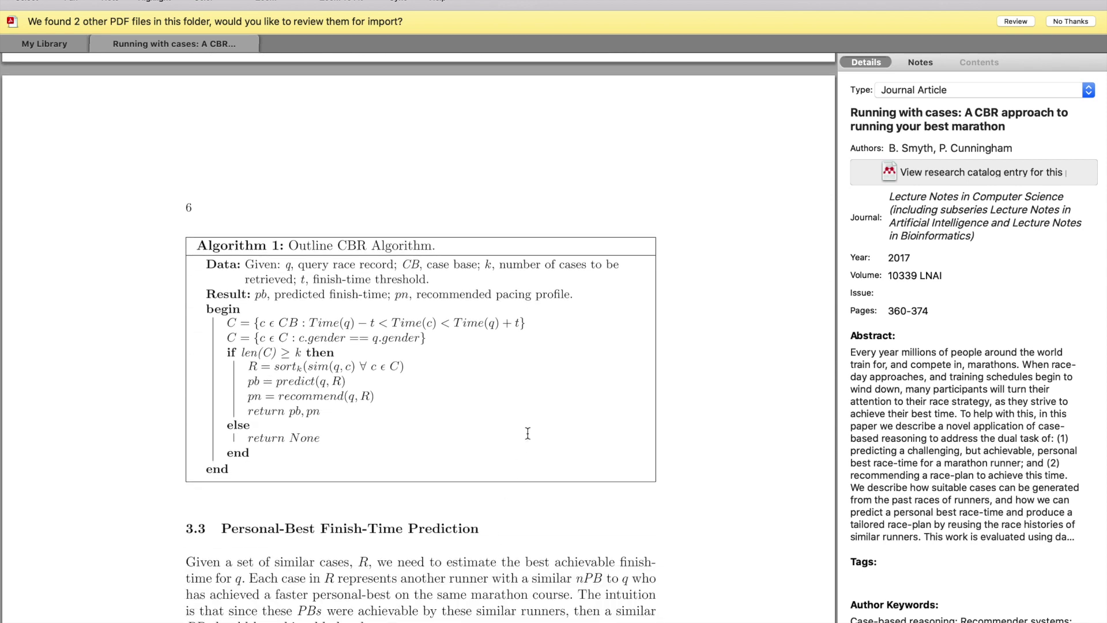
pyautogui.scroll(-2, 527, 434)
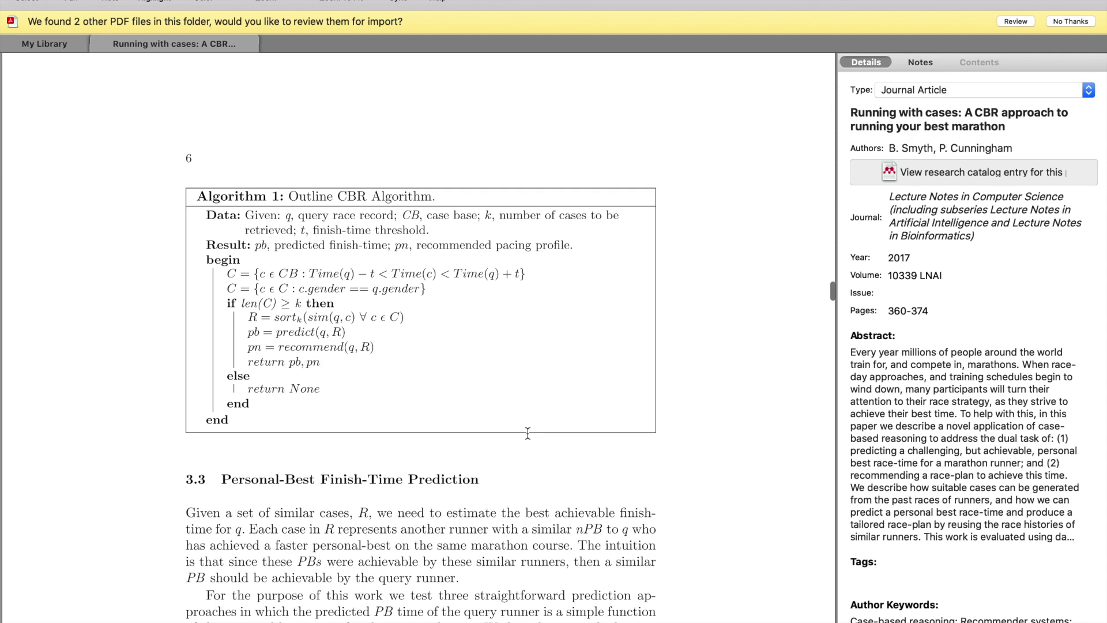
pyautogui.scroll(-1, 527, 434)
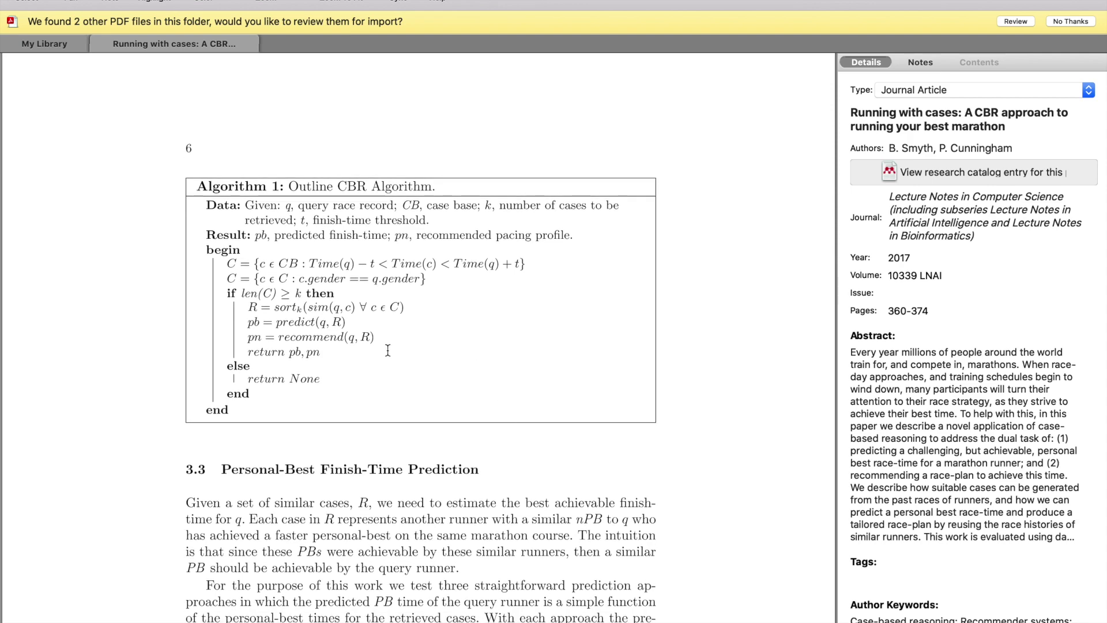
pyautogui.scroll(9, 526, 318)
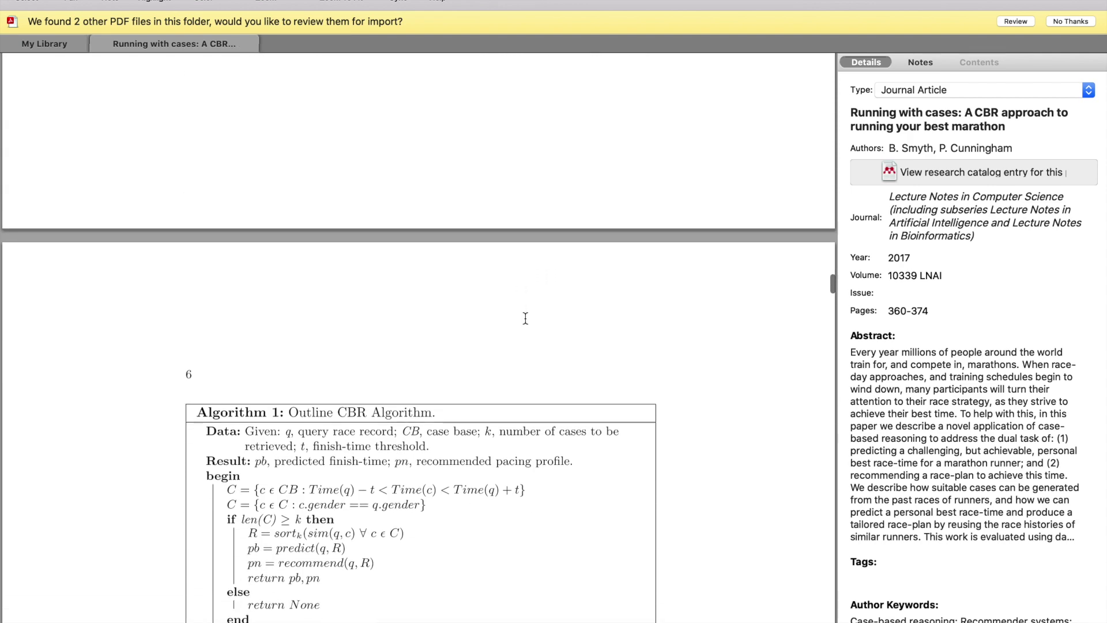
pyautogui.scroll(-3, 525, 318)
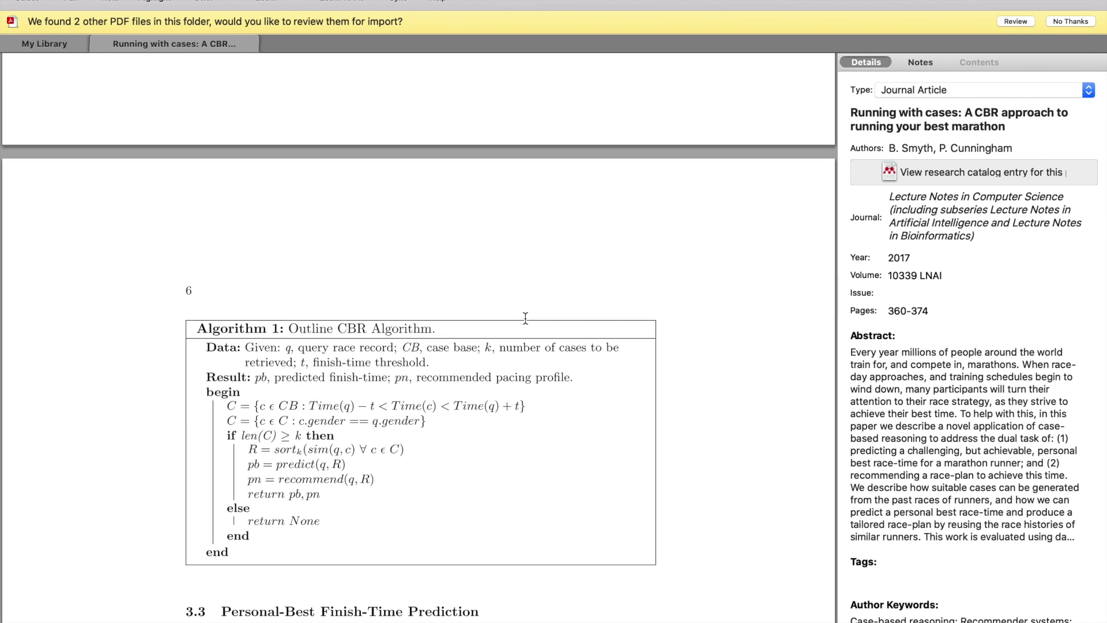
pyautogui.scroll(-5, 430, 427)
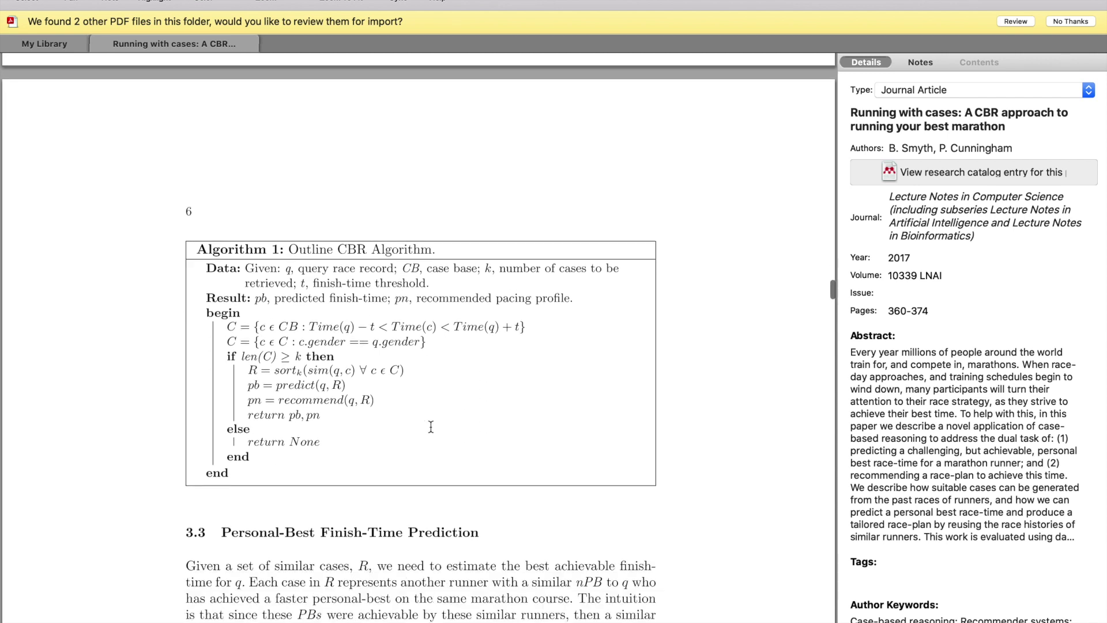
pyautogui.scroll(-1, 431, 427)
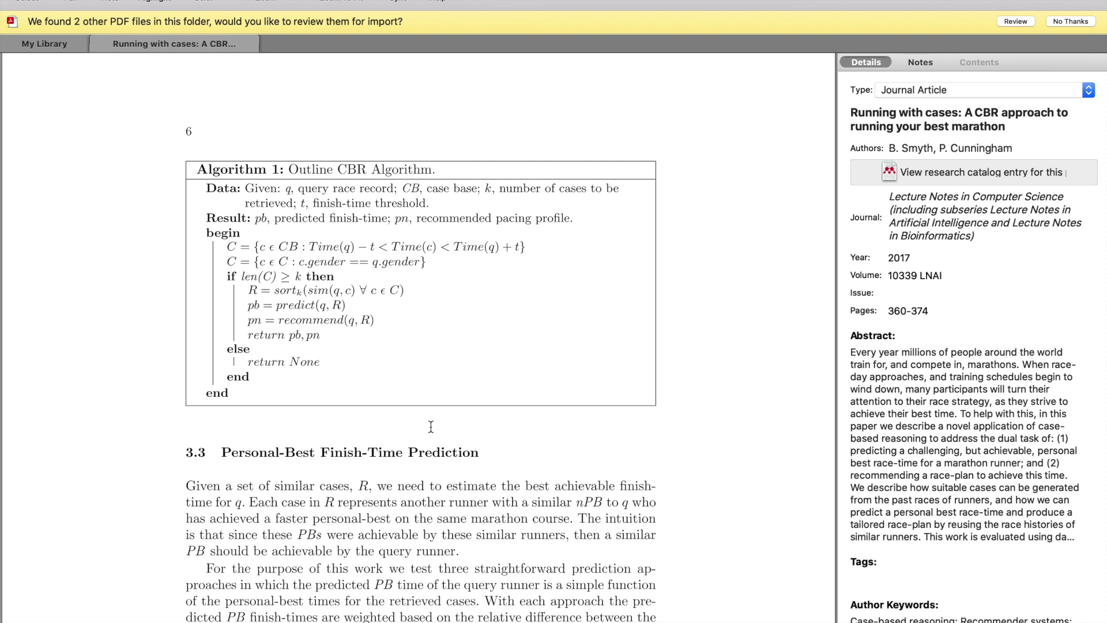
pyautogui.scroll(-10, 431, 427)
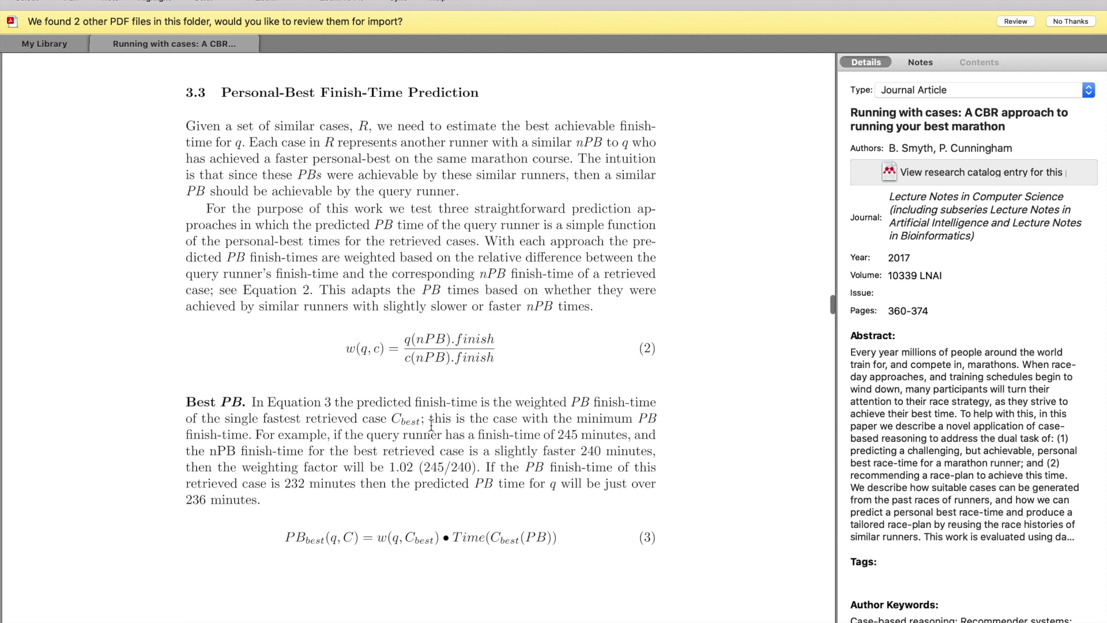
pyautogui.scroll(10, 424, 403)
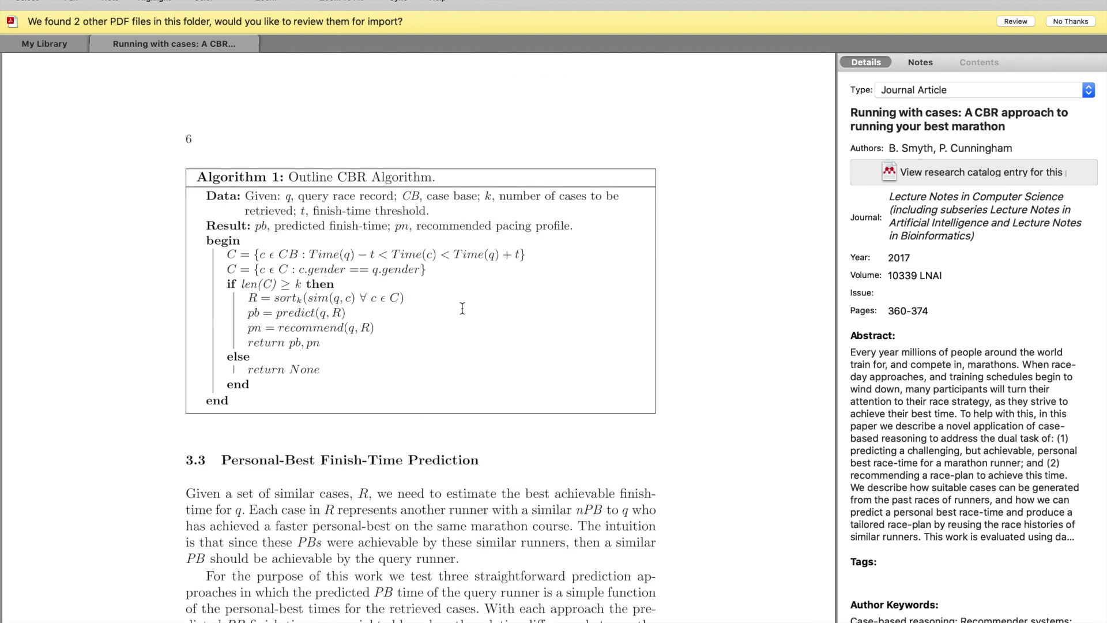
pyautogui.scroll(-7, 462, 309)
pyautogui.scroll(-20, 462, 308)
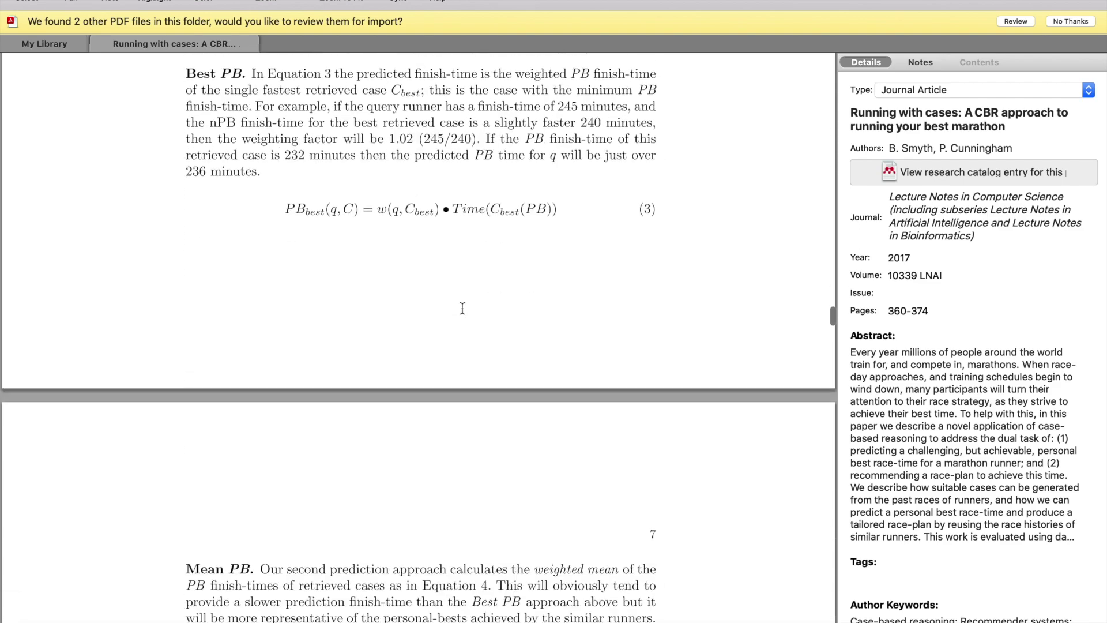
pyautogui.scroll(-18, 462, 309)
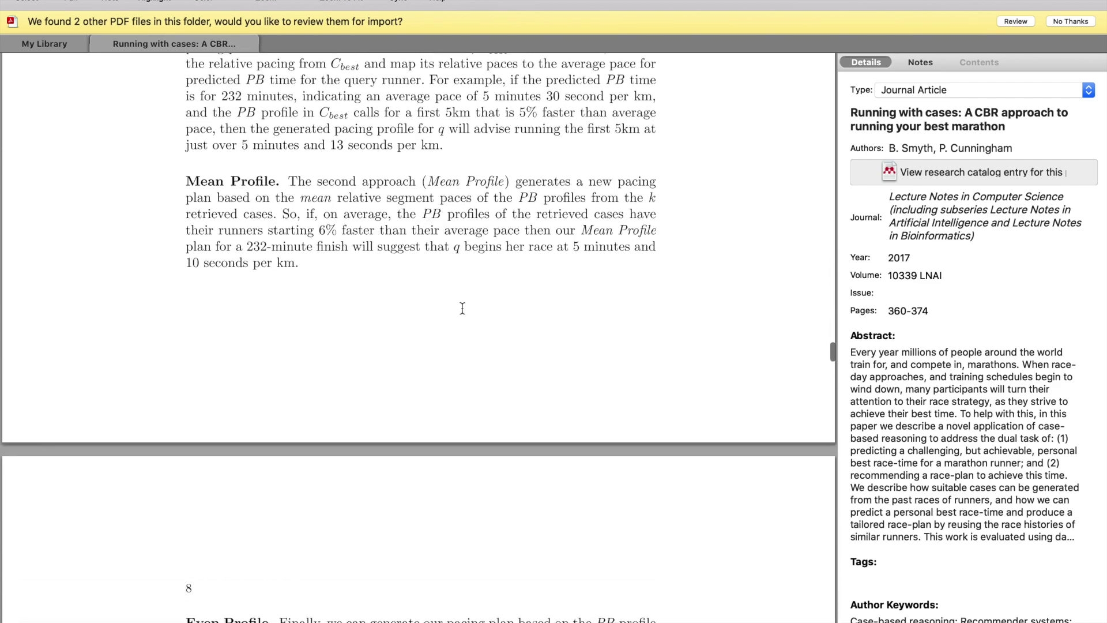
pyautogui.scroll(-20, 462, 308)
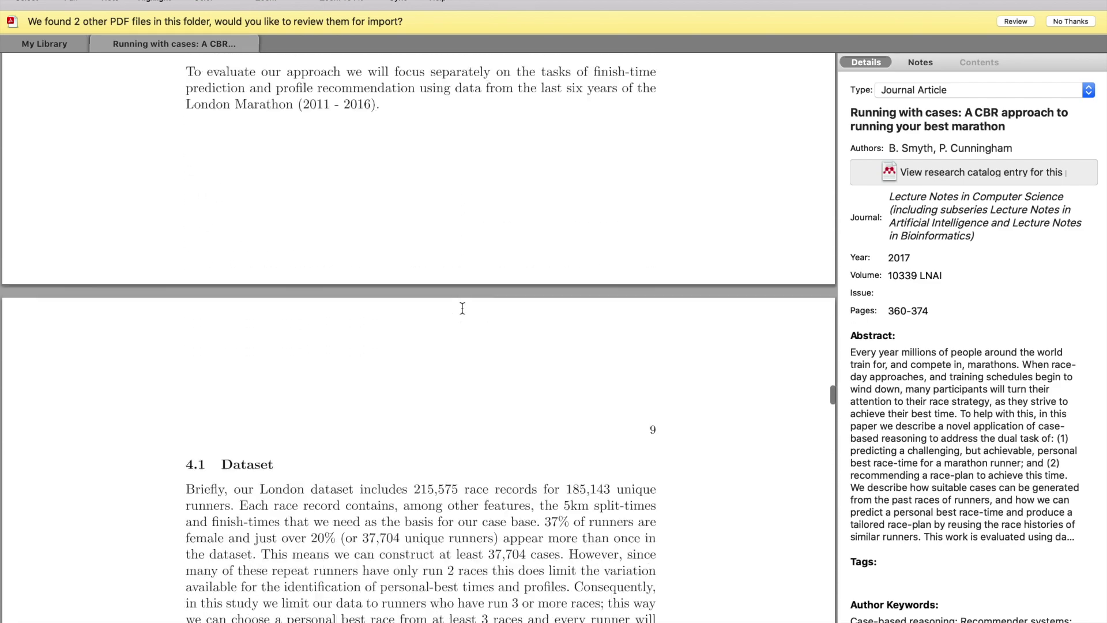
pyautogui.scroll(-15, 462, 308)
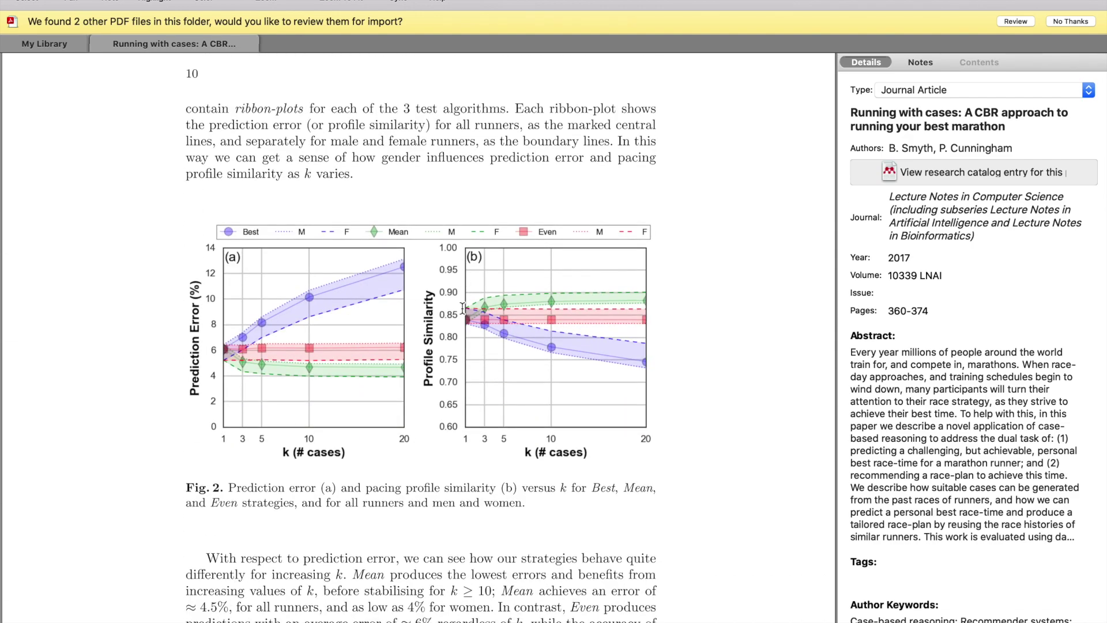
# Highlight the Fig. 2 caption from 'Prediction error' to 'men and women.' in yellow
pyautogui.scroll(-2, 462, 309)
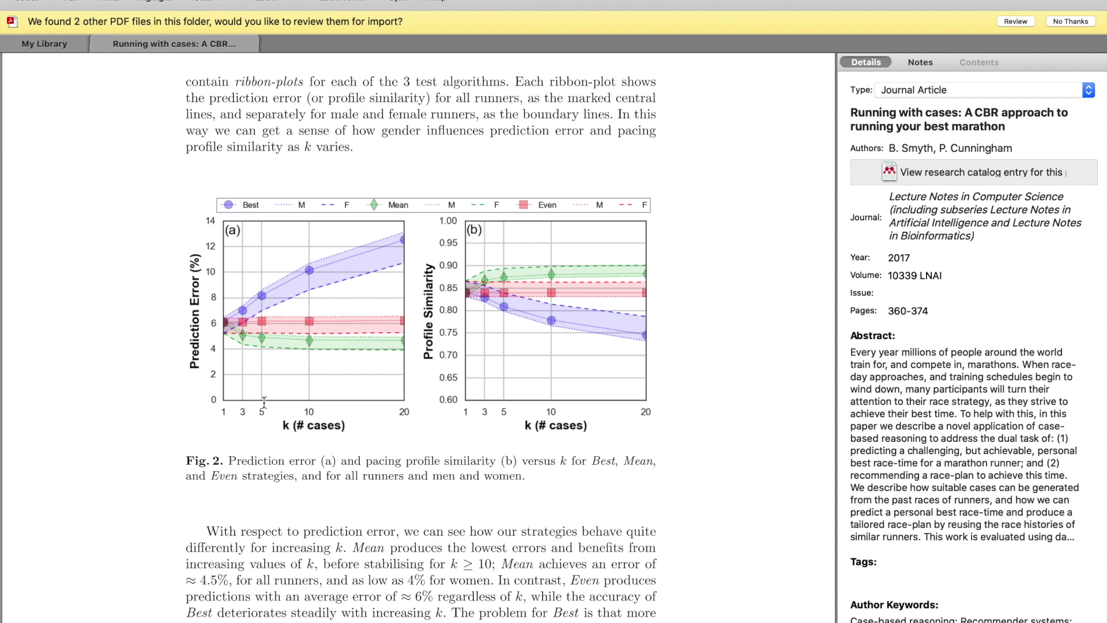
pyautogui.moveTo(229, 460); pyautogui.dragTo(525, 480)
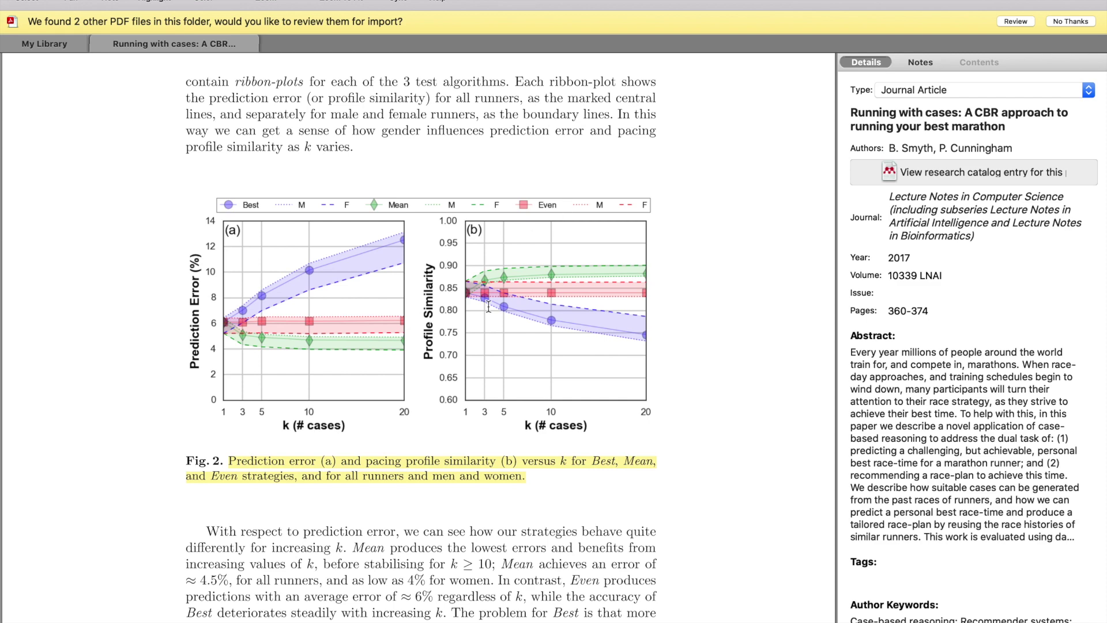
pyautogui.scroll(-3, 489, 306)
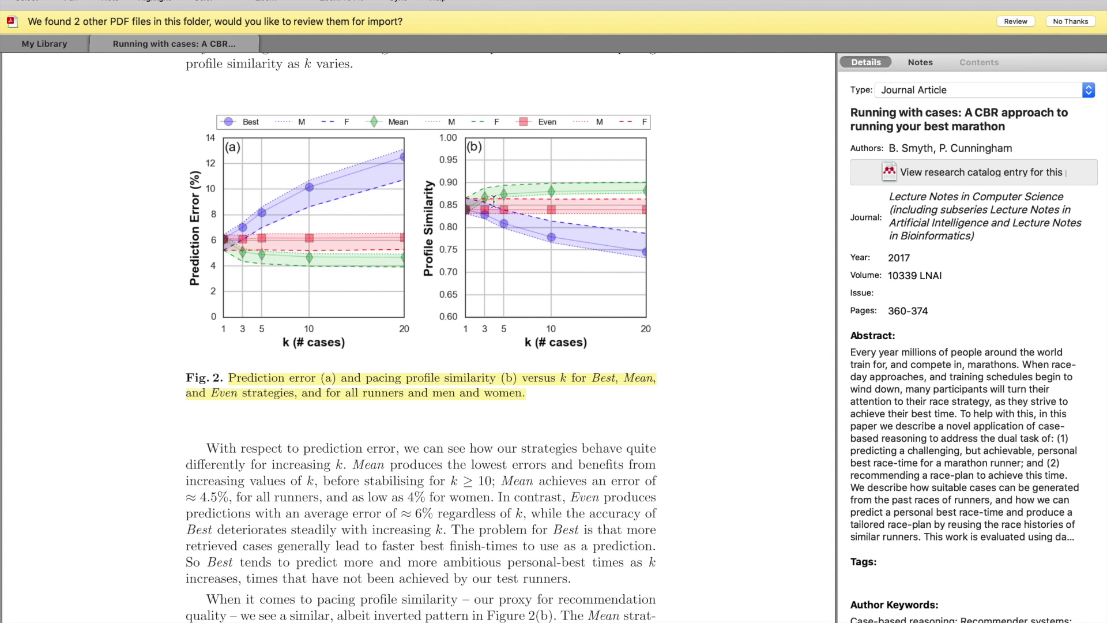
pyautogui.scroll(-2, 613, 186)
pyautogui.scroll(-15, 612, 185)
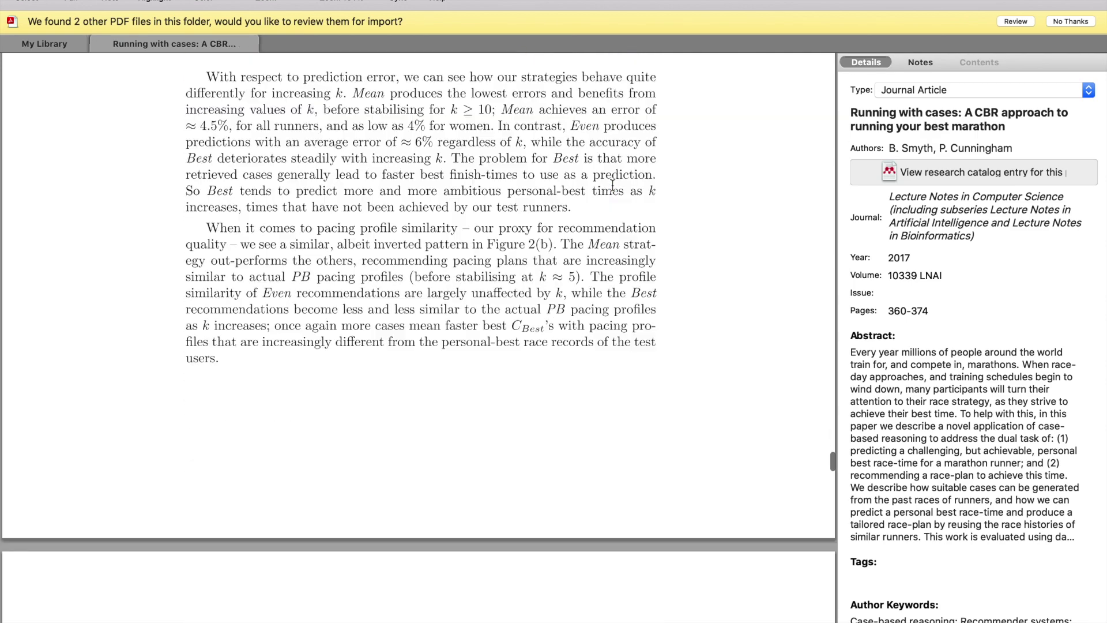
pyautogui.scroll(-15, 612, 185)
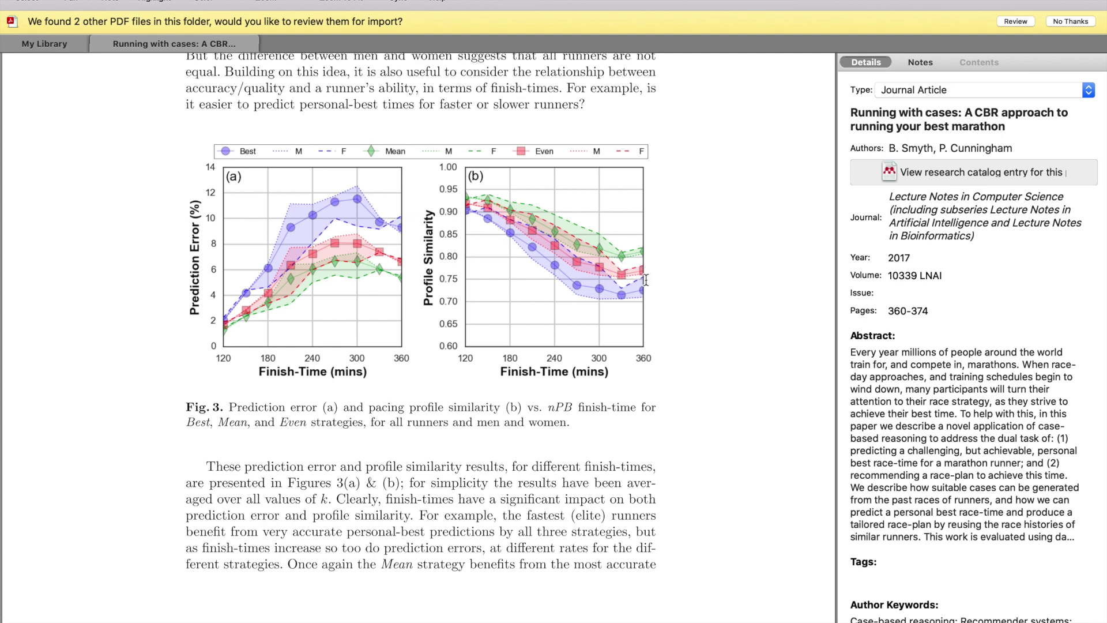
pyautogui.scroll(-10, 642, 301)
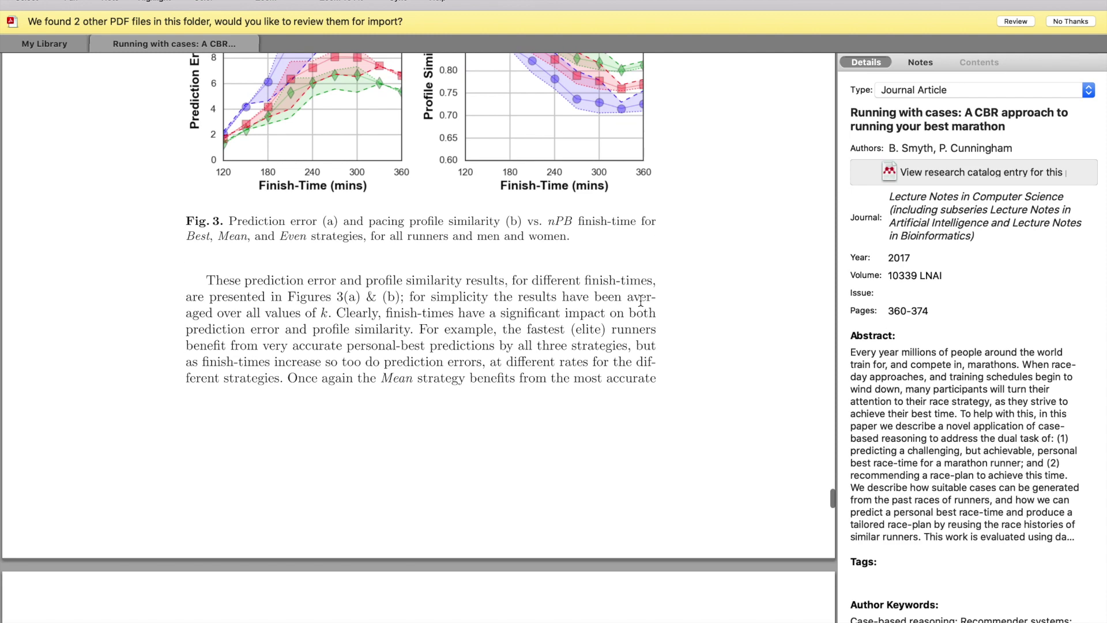
pyautogui.scroll(8, 639, 301)
pyautogui.scroll(-1, 641, 300)
pyautogui.scroll(3, 641, 300)
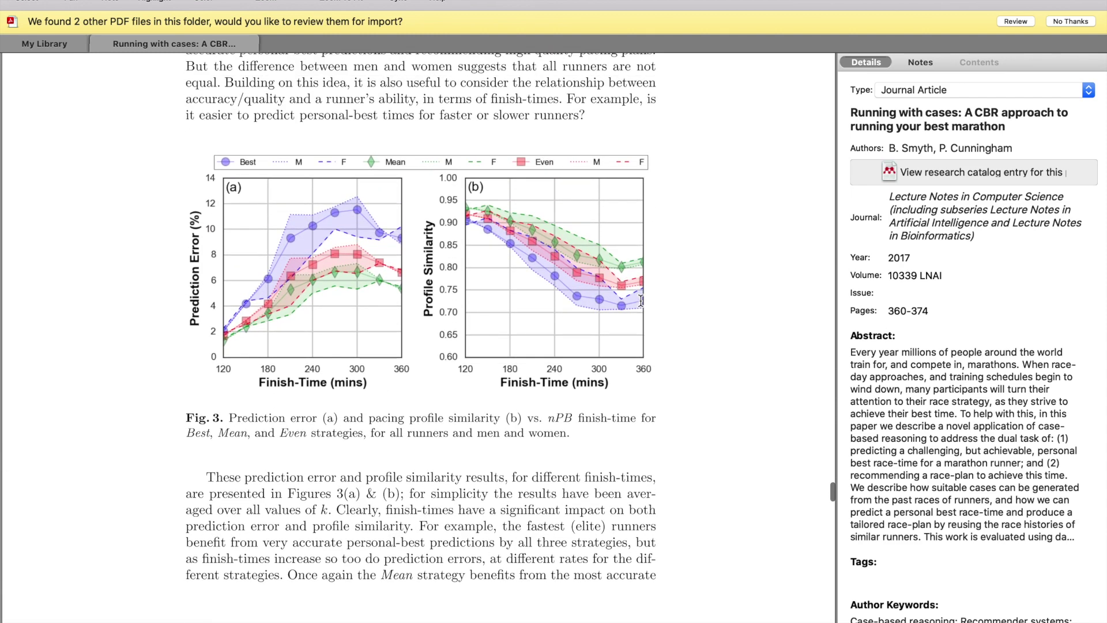
pyautogui.scroll(-4, 640, 300)
pyautogui.scroll(1, 640, 300)
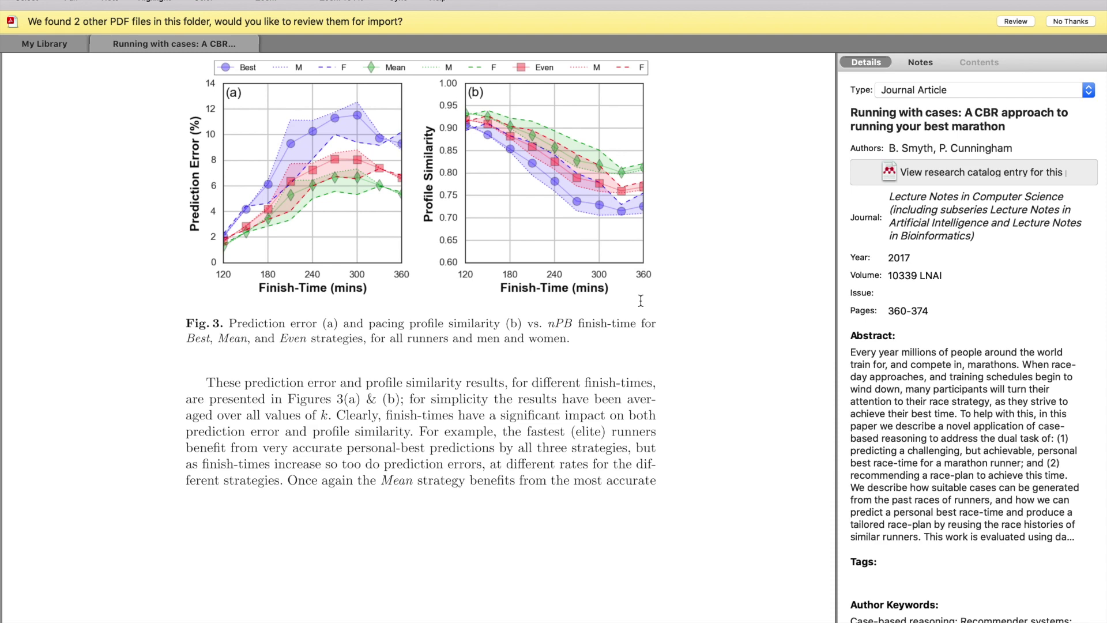
pyautogui.scroll(-1, 640, 301)
pyautogui.scroll(2, 641, 301)
pyautogui.scroll(-2, 640, 300)
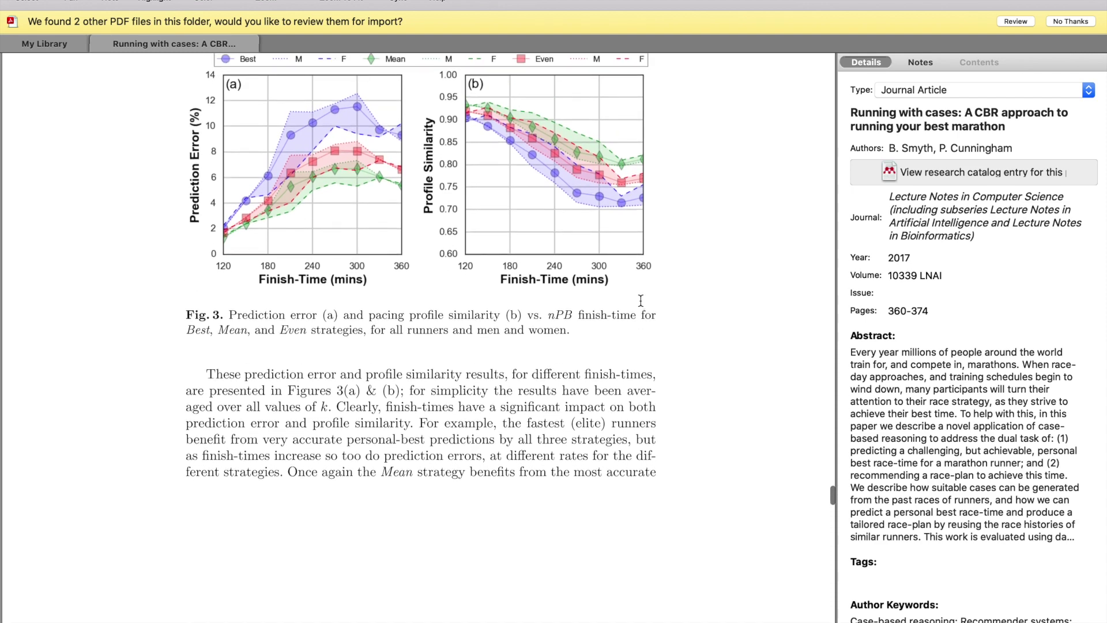
pyautogui.scroll(-5, 640, 300)
pyautogui.scroll(1, 640, 301)
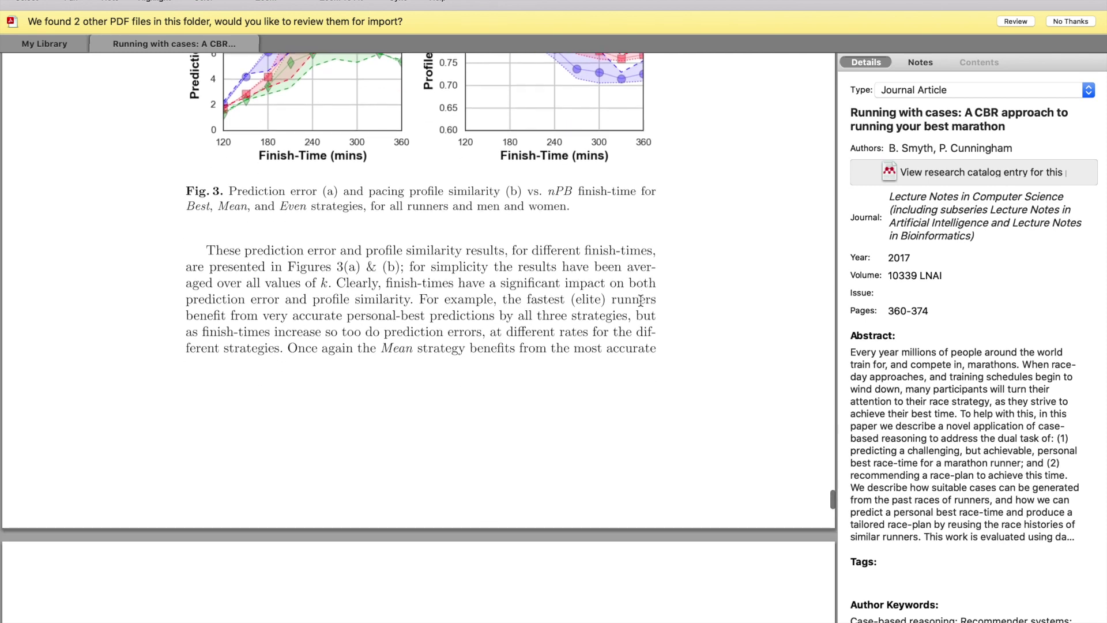
pyautogui.scroll(-2, 640, 301)
pyautogui.scroll(5, 641, 300)
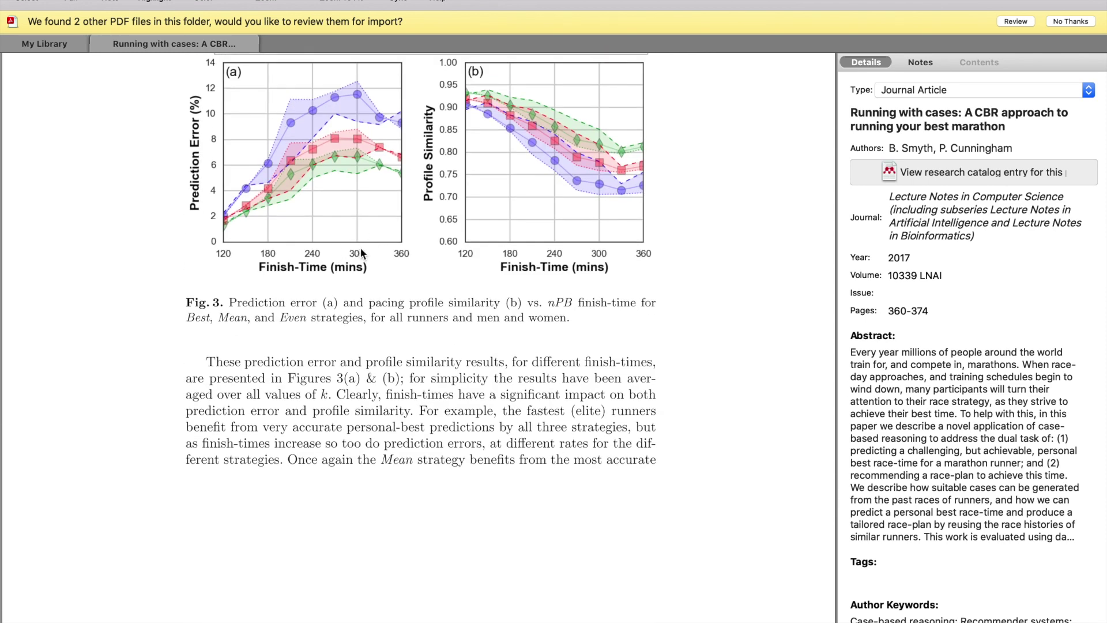
pyautogui.scroll(-6, 411, 251)
pyautogui.scroll(-20, 412, 252)
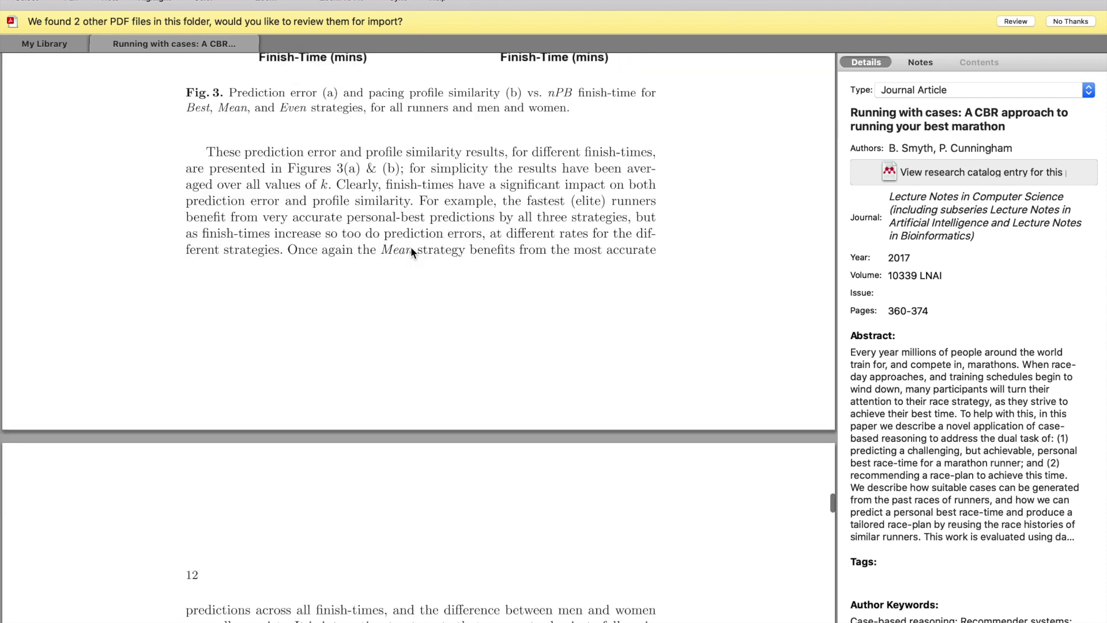
pyautogui.scroll(-9, 412, 252)
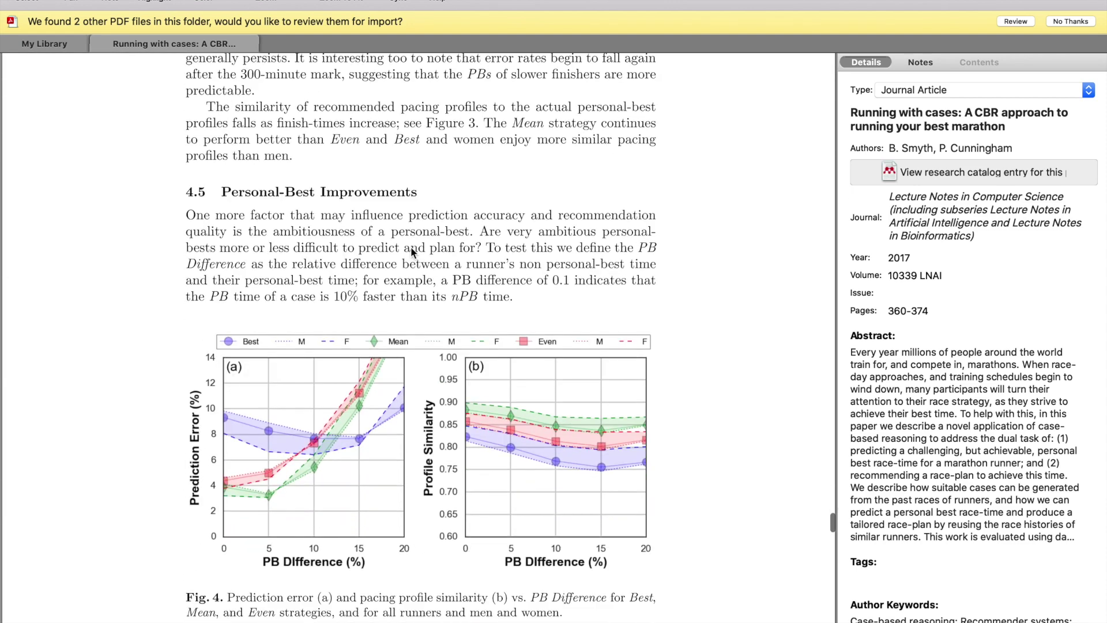
pyautogui.scroll(-2, 410, 247)
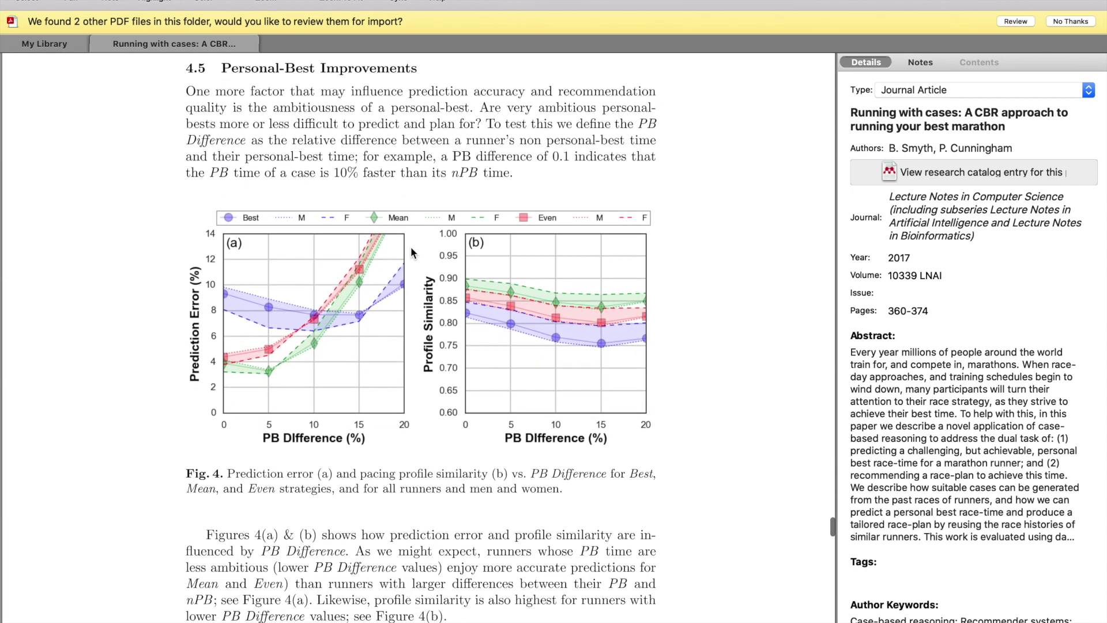
pyautogui.scroll(-1, 316, 402)
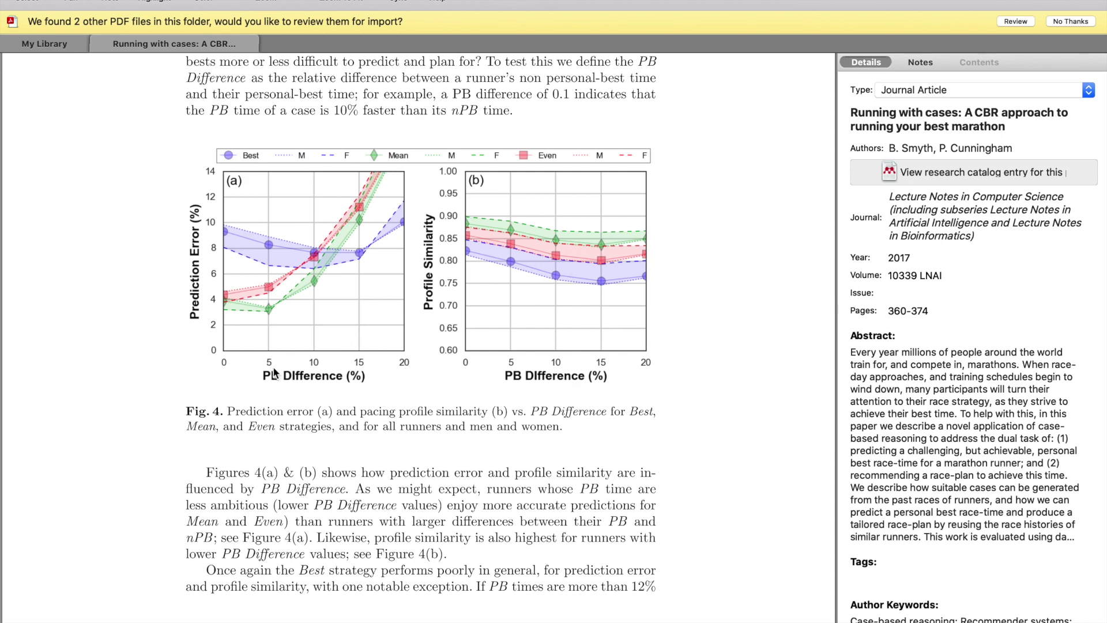
pyautogui.scroll(-1, 274, 373)
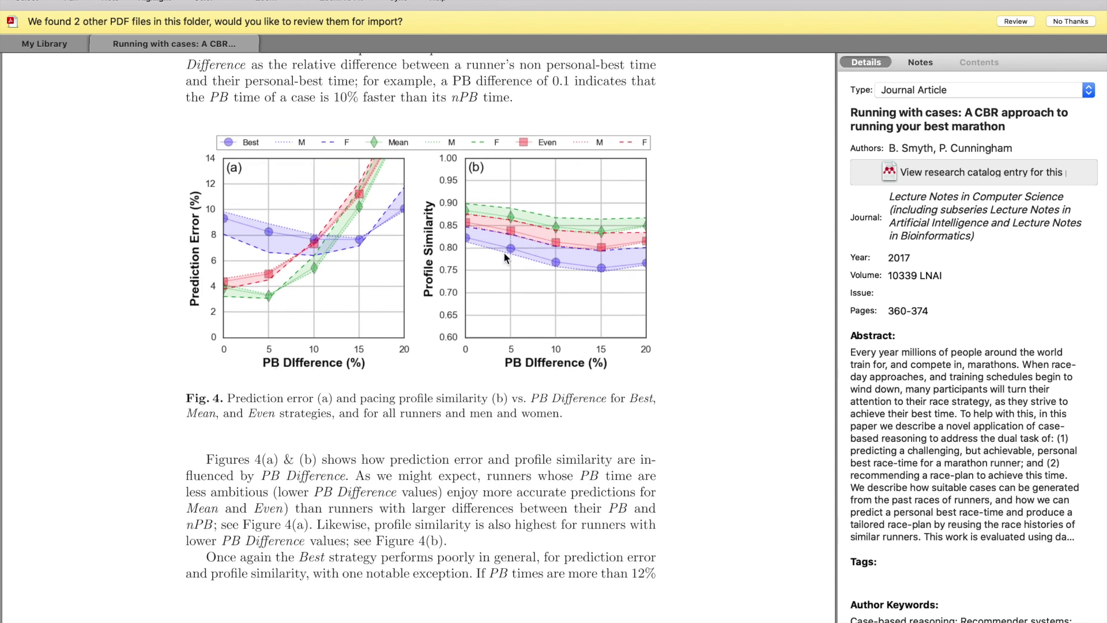
pyautogui.scroll(-15, 506, 253)
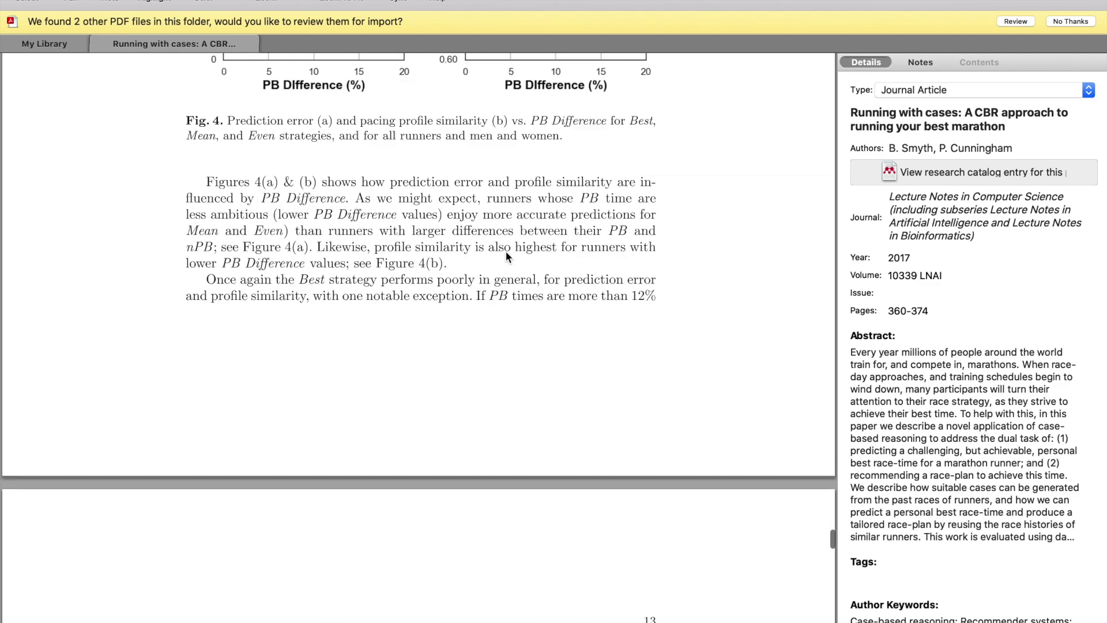
pyautogui.scroll(-15, 506, 252)
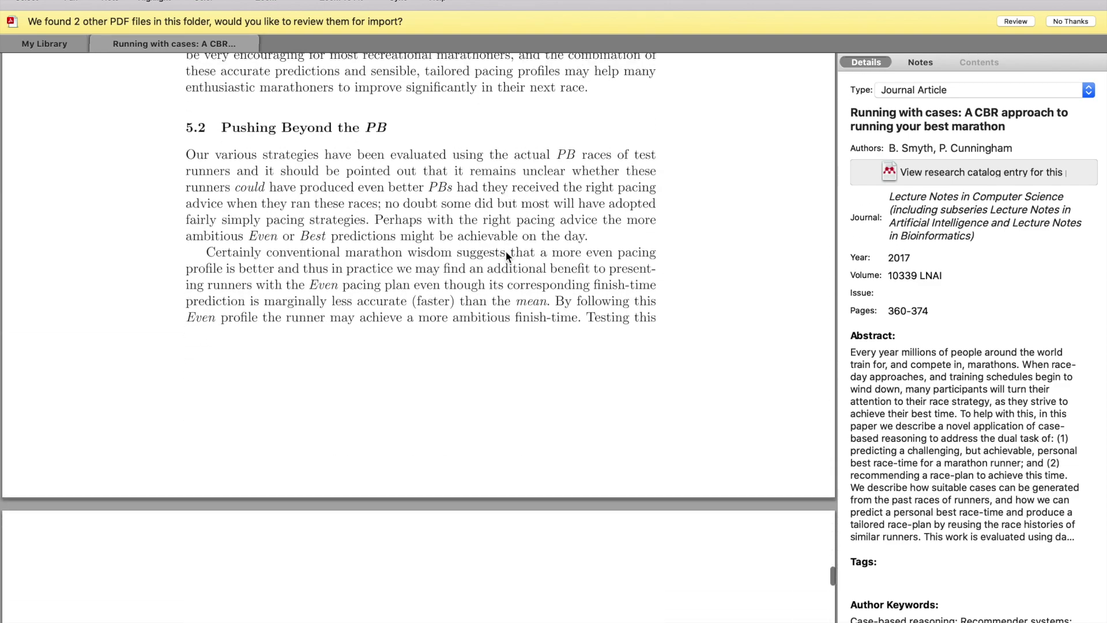
pyautogui.scroll(-5, 506, 254)
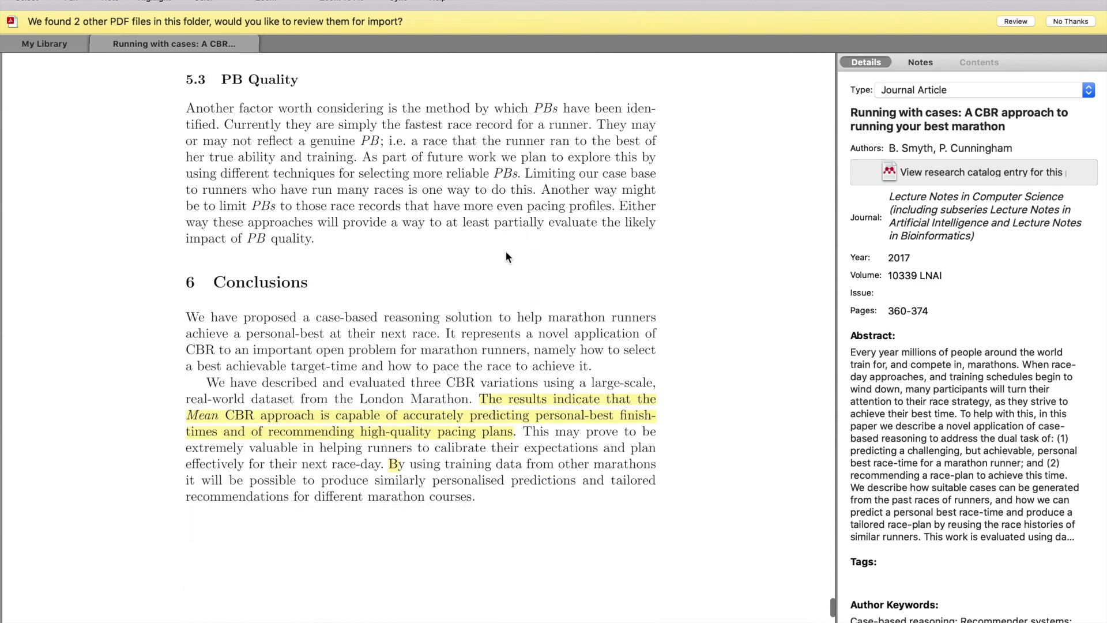
pyautogui.scroll(10, 506, 253)
pyautogui.scroll(15, 506, 257)
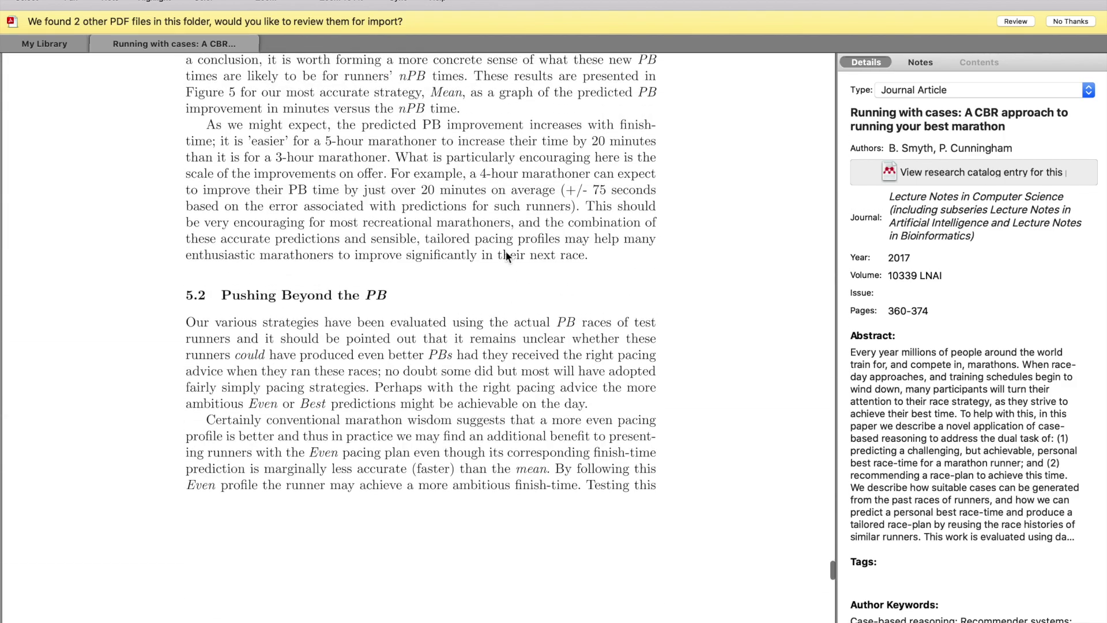
pyautogui.scroll(15, 506, 256)
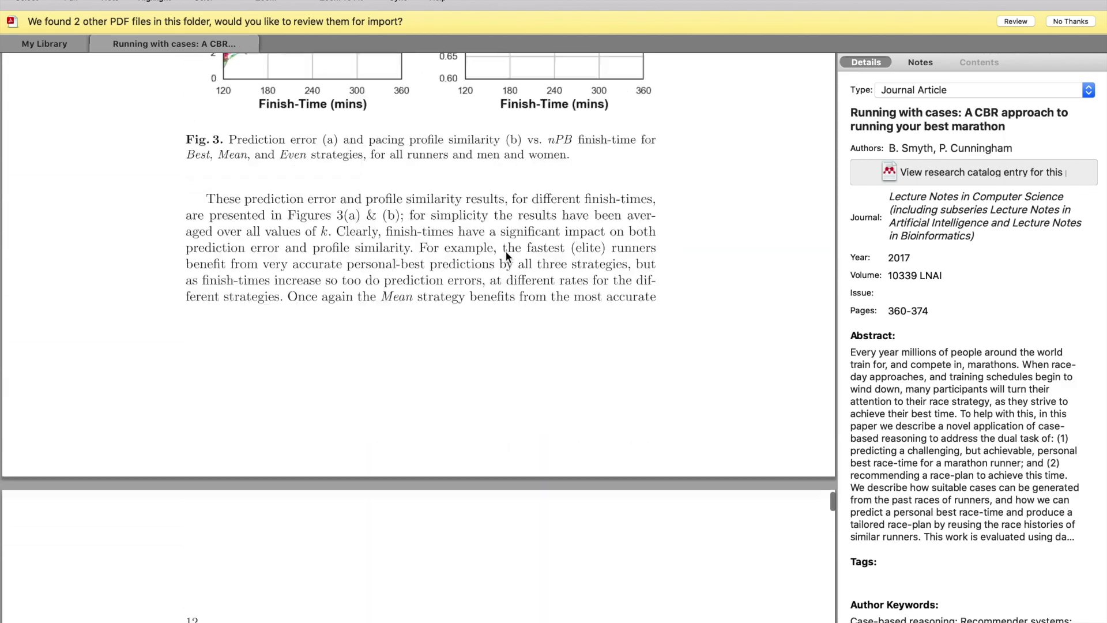
pyautogui.scroll(15, 506, 257)
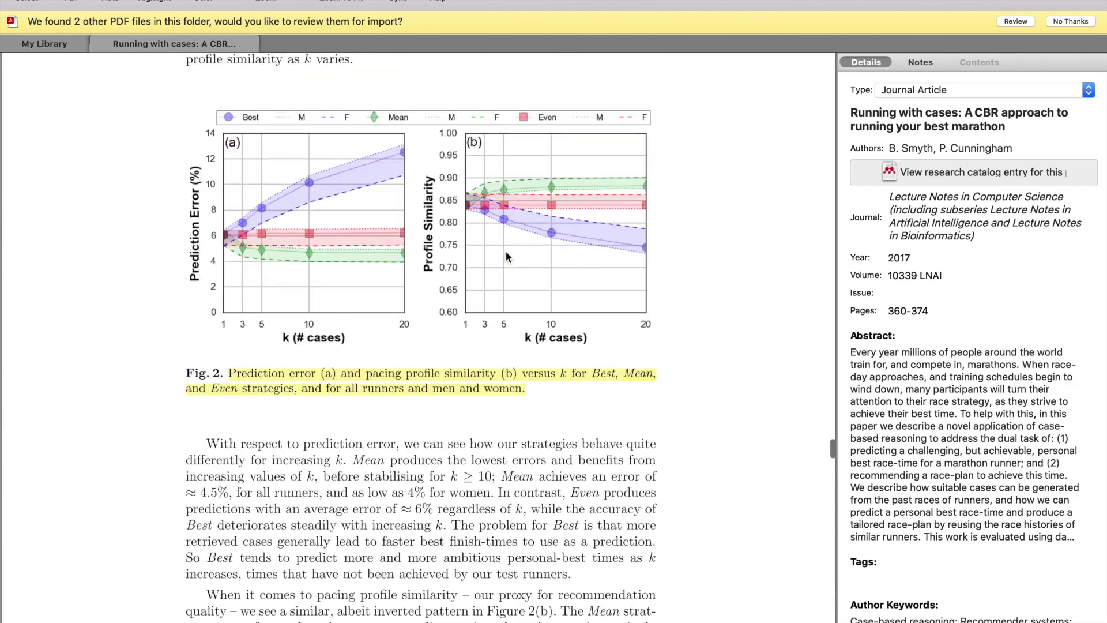
pyautogui.scroll(15, 506, 257)
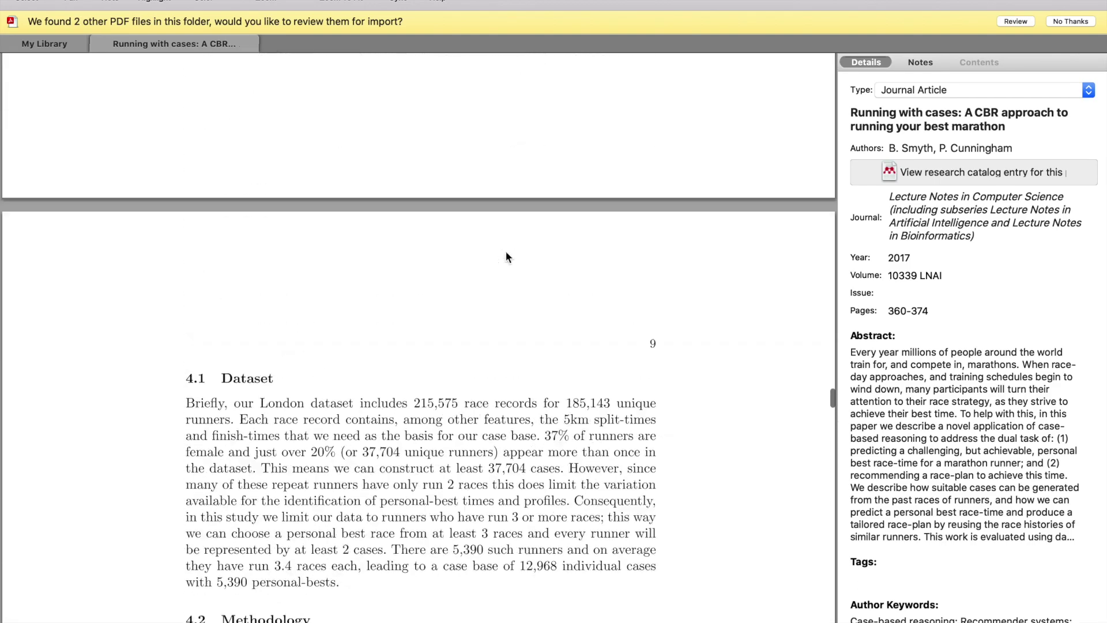
pyautogui.scroll(-15, 506, 257)
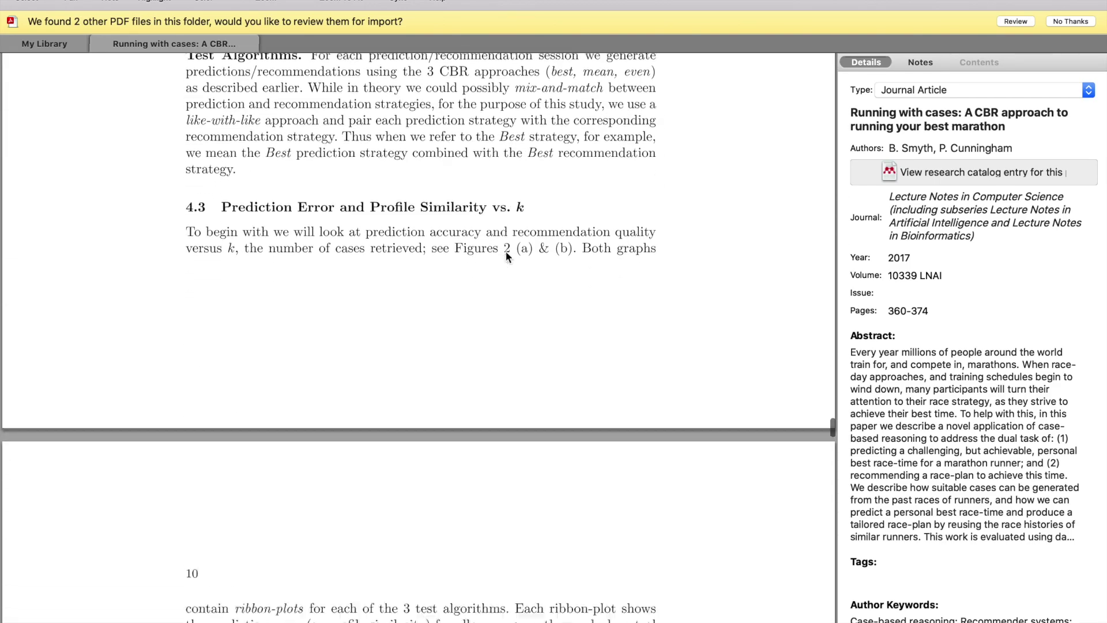
pyautogui.scroll(-15, 506, 257)
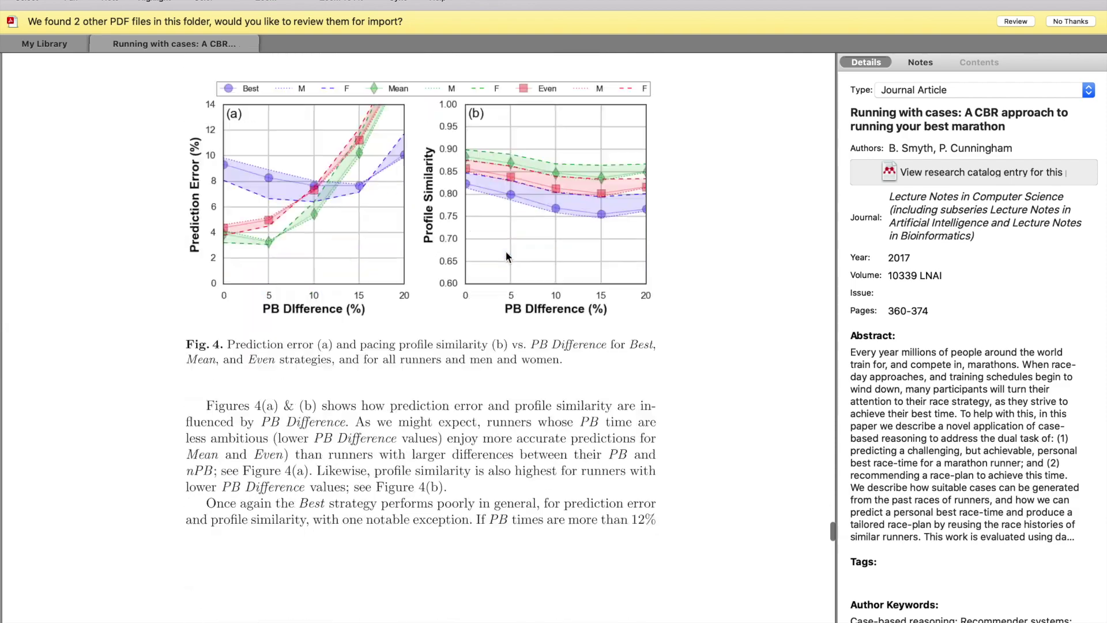
pyautogui.scroll(10, 506, 257)
pyautogui.scroll(-4, 506, 256)
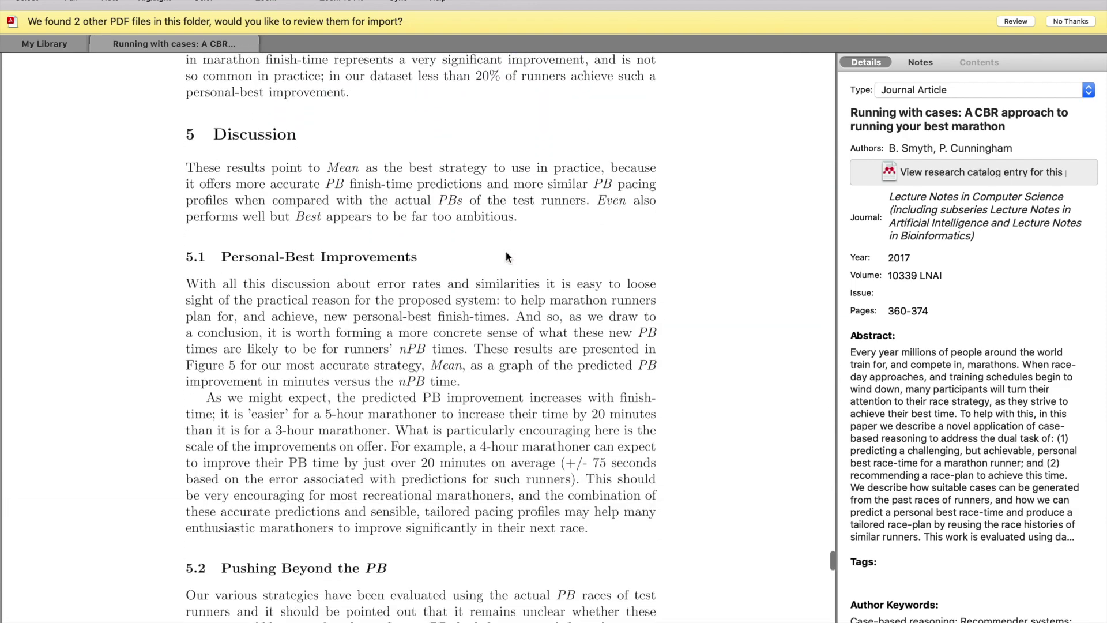
pyautogui.scroll(1, 506, 252)
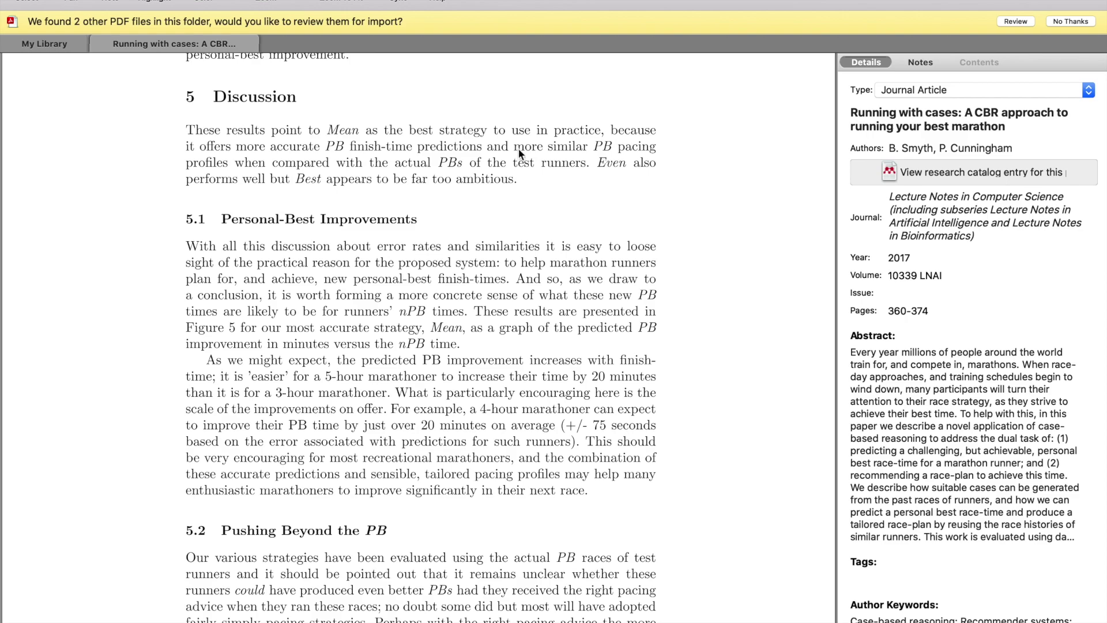
pyautogui.scroll(-15, 519, 152)
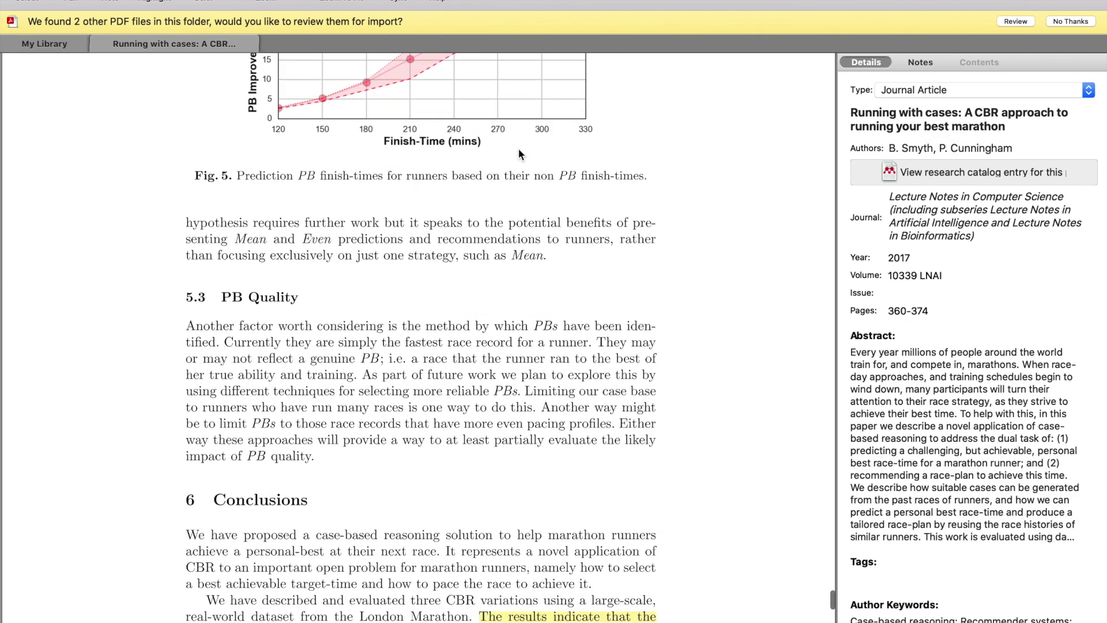
pyautogui.scroll(-3, 521, 155)
pyautogui.scroll(10, 521, 154)
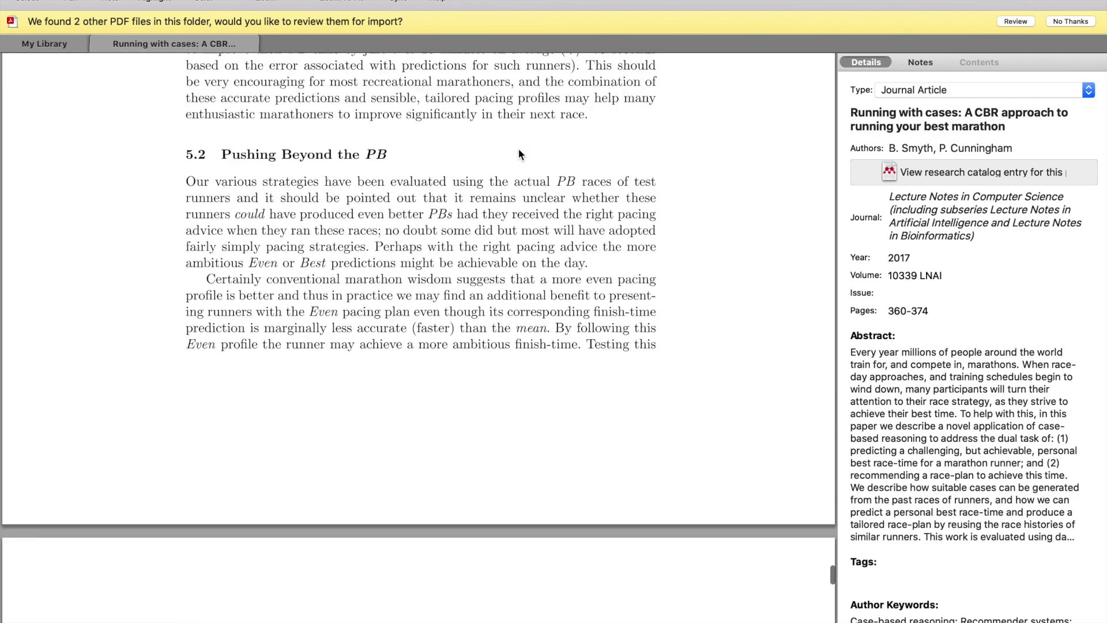
pyautogui.scroll(15, 518, 148)
pyautogui.scroll(-4, 518, 147)
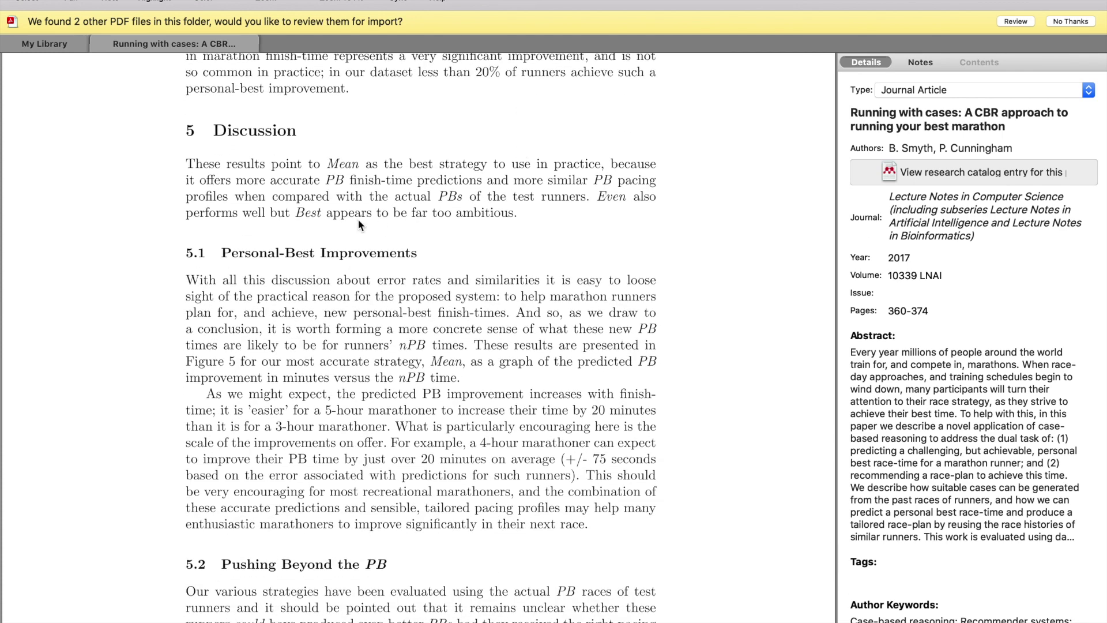
pyautogui.scroll(-1, 359, 224)
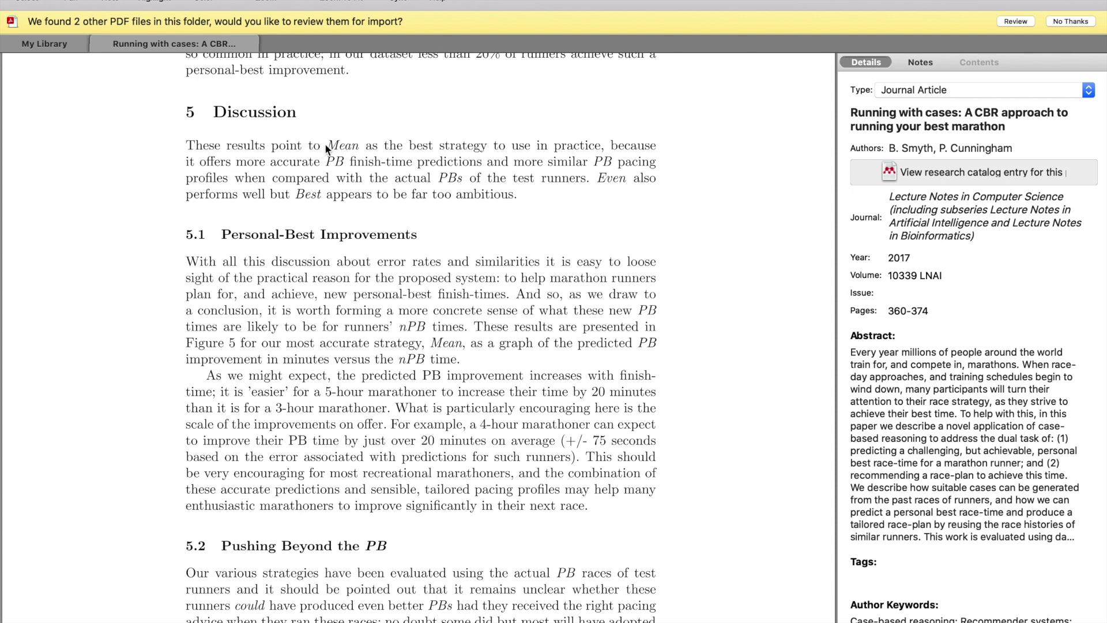
# Highlight the claim that Mean is the best strategy and the sentence on runners' new PB times
pyautogui.moveTo(326, 145); pyautogui.dragTo(481, 186)
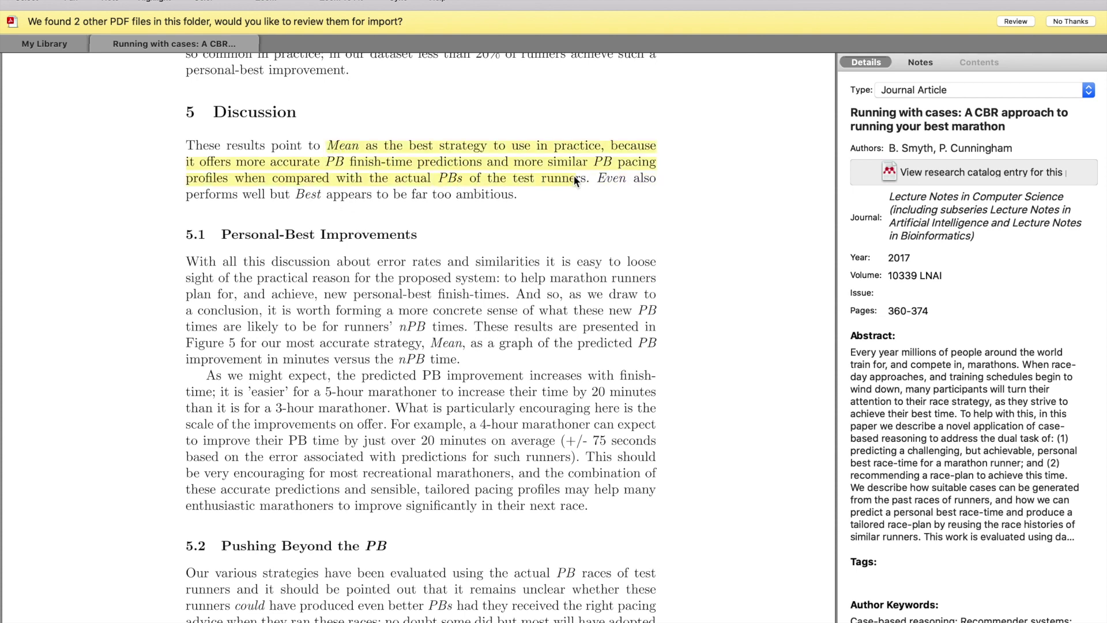
pyautogui.scroll(-5, 518, 292)
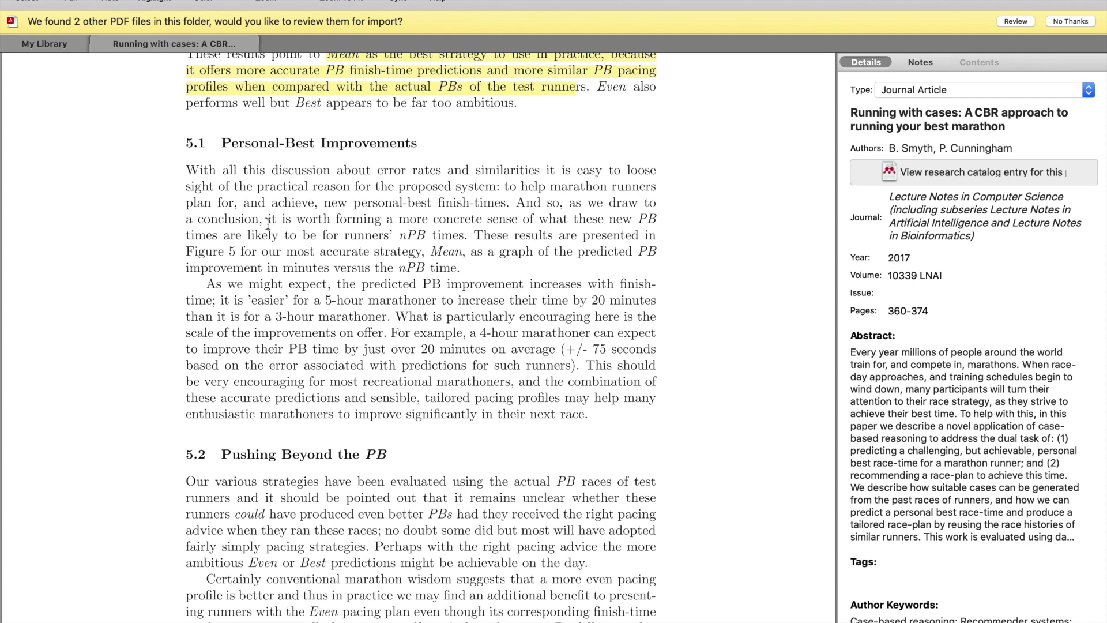
pyautogui.moveTo(267, 224); pyautogui.dragTo(656, 222)
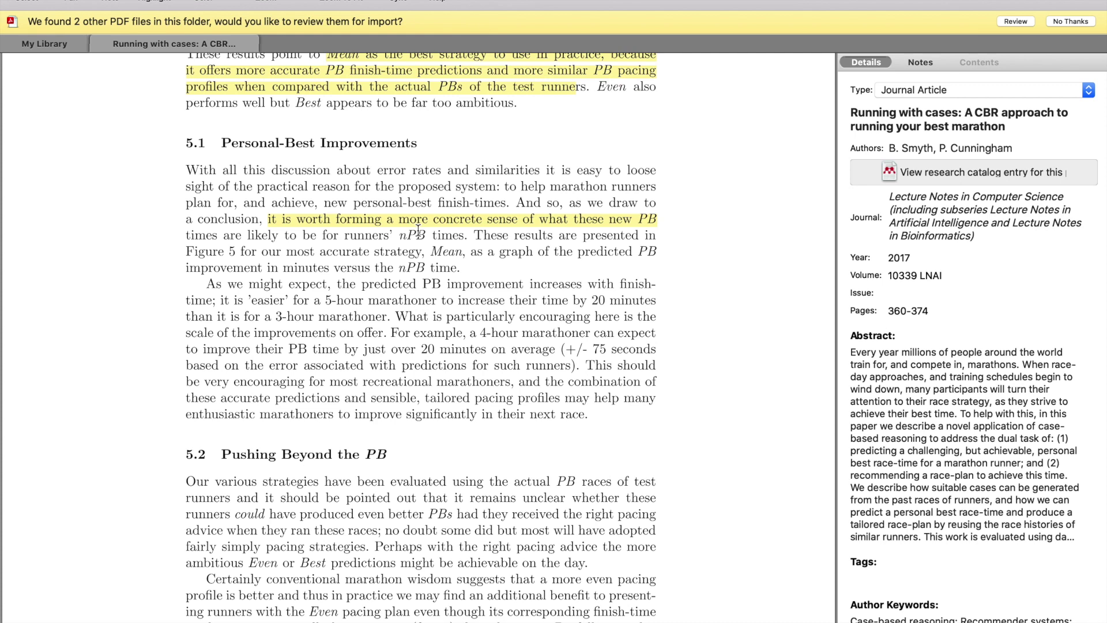
pyautogui.moveTo(421, 229); pyautogui.dragTo(464, 236)
# Highlight the section 5.1 sentence that predicted PB improvement grows with finish-time
pyautogui.scroll(-3, 461, 236)
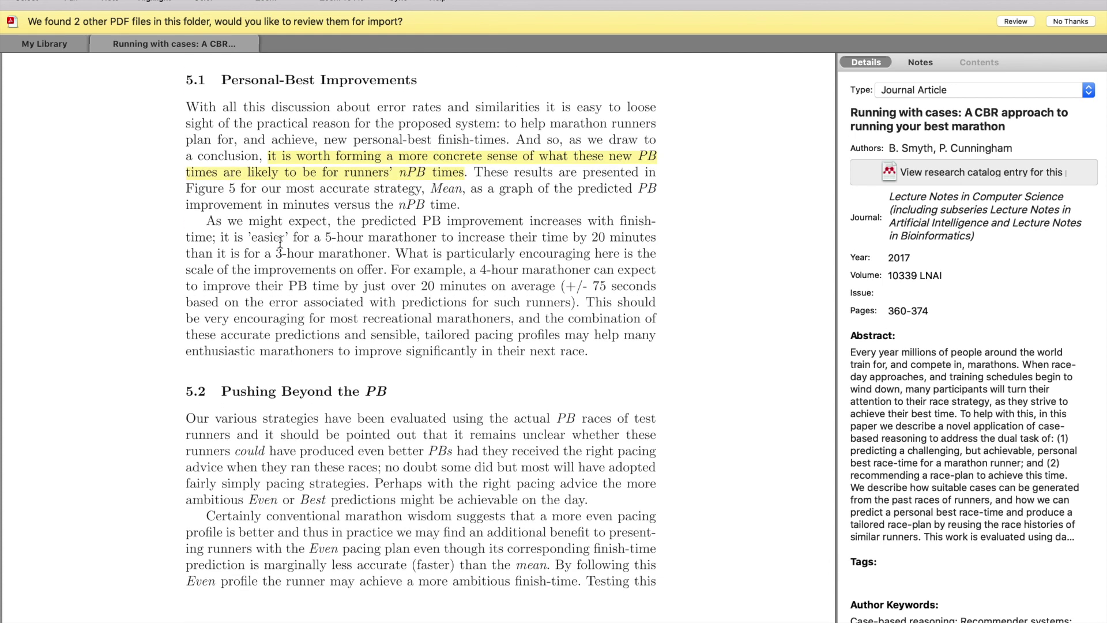
pyautogui.moveTo(337, 223); pyautogui.dragTo(391, 254)
pyautogui.scroll(-2, 393, 316)
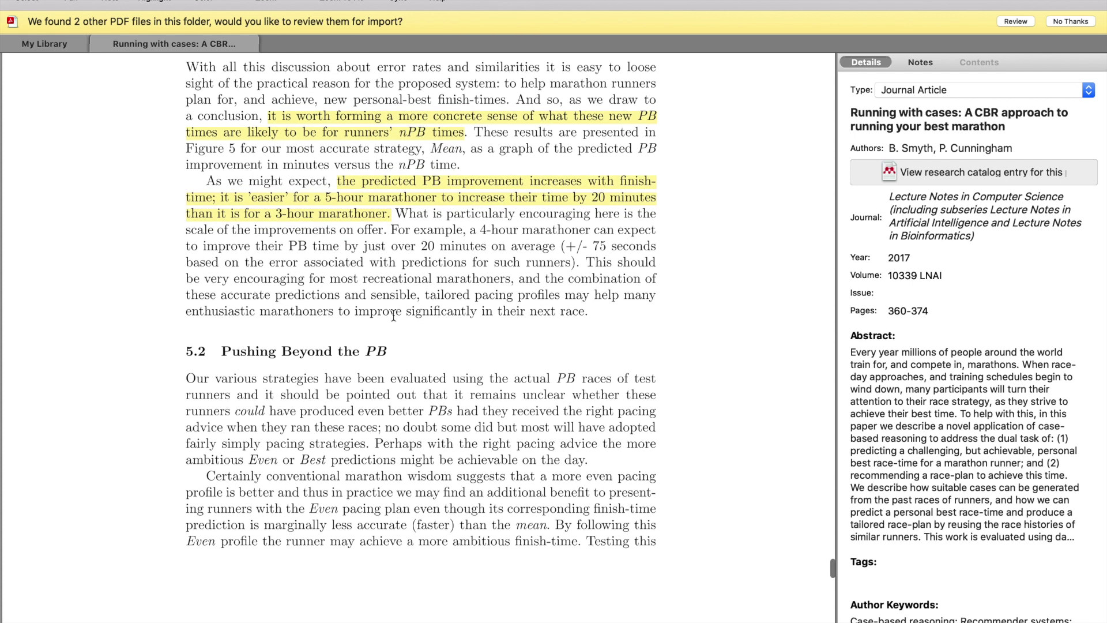
pyautogui.scroll(-8, 393, 316)
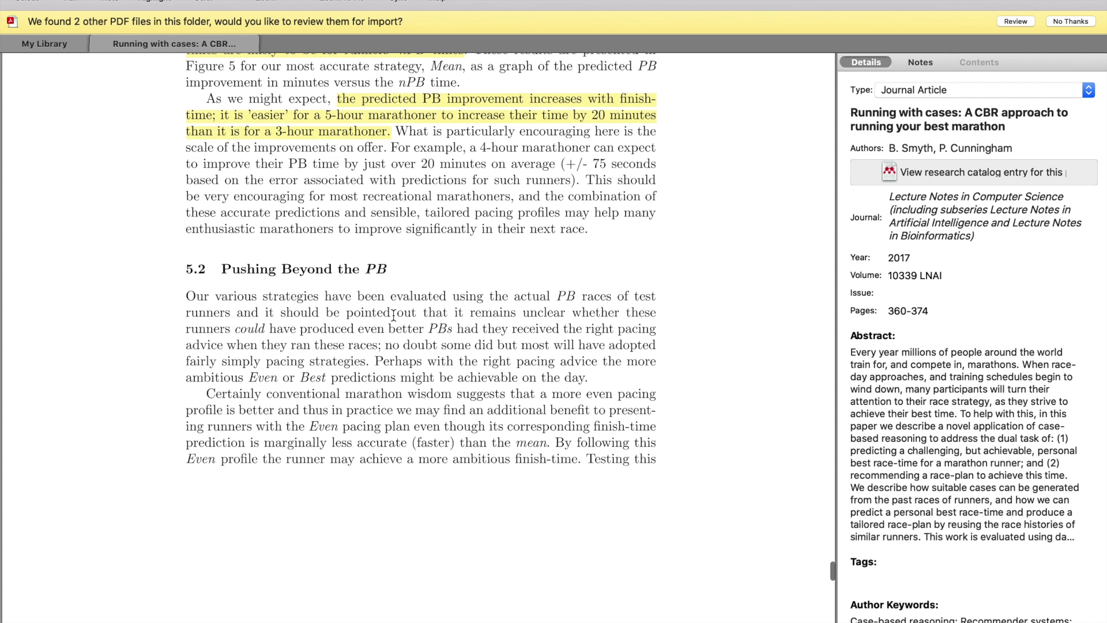
pyautogui.scroll(-1, 393, 315)
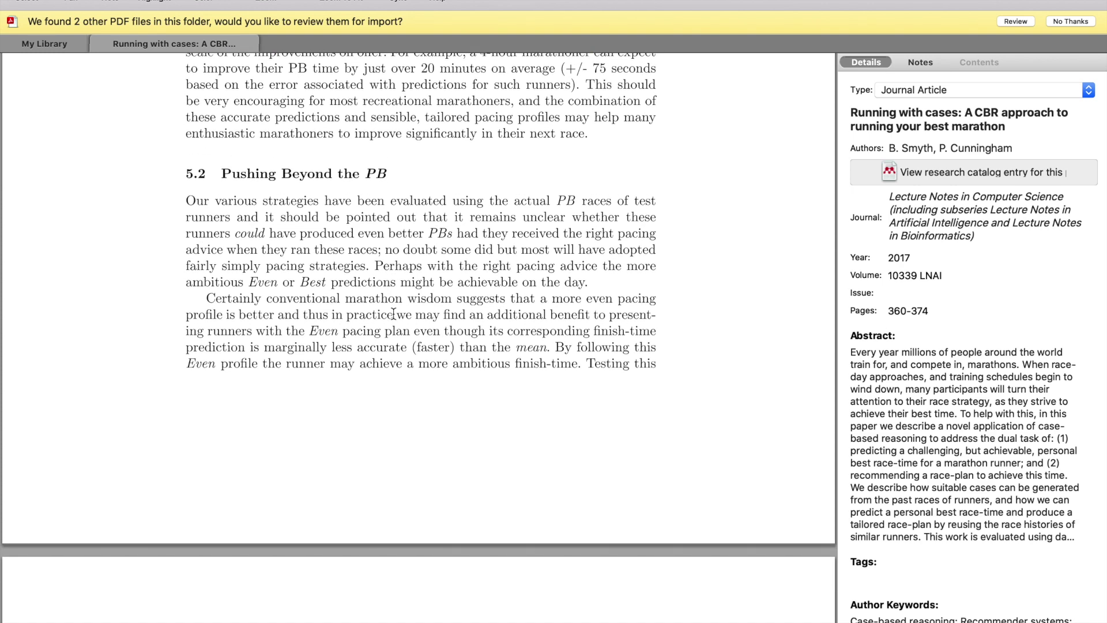
pyautogui.scroll(-3, 393, 314)
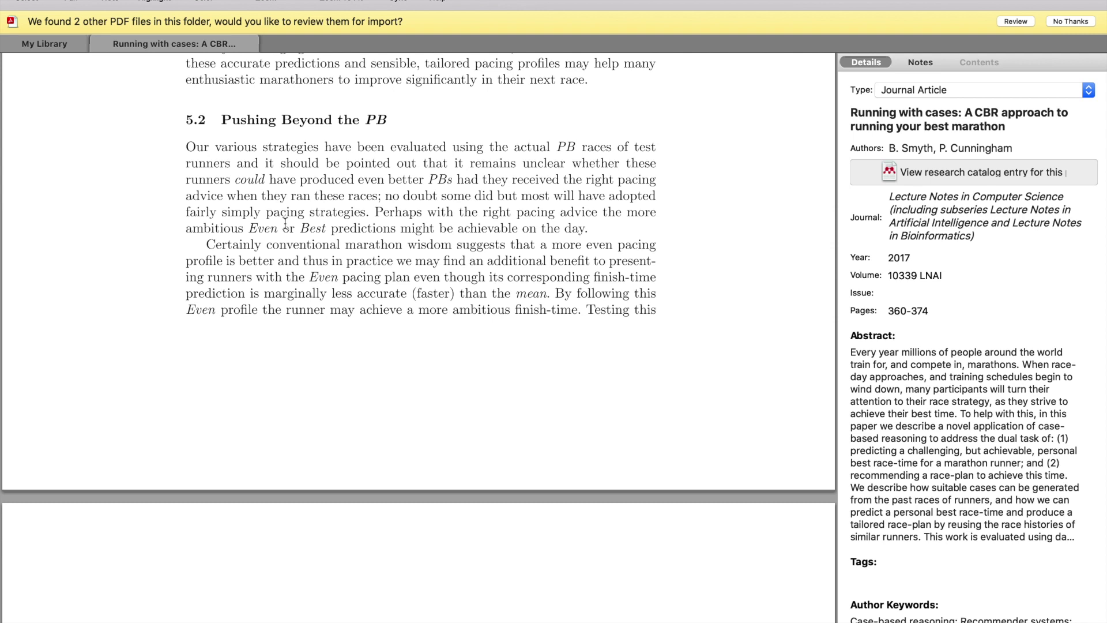
pyautogui.scroll(-2, 284, 224)
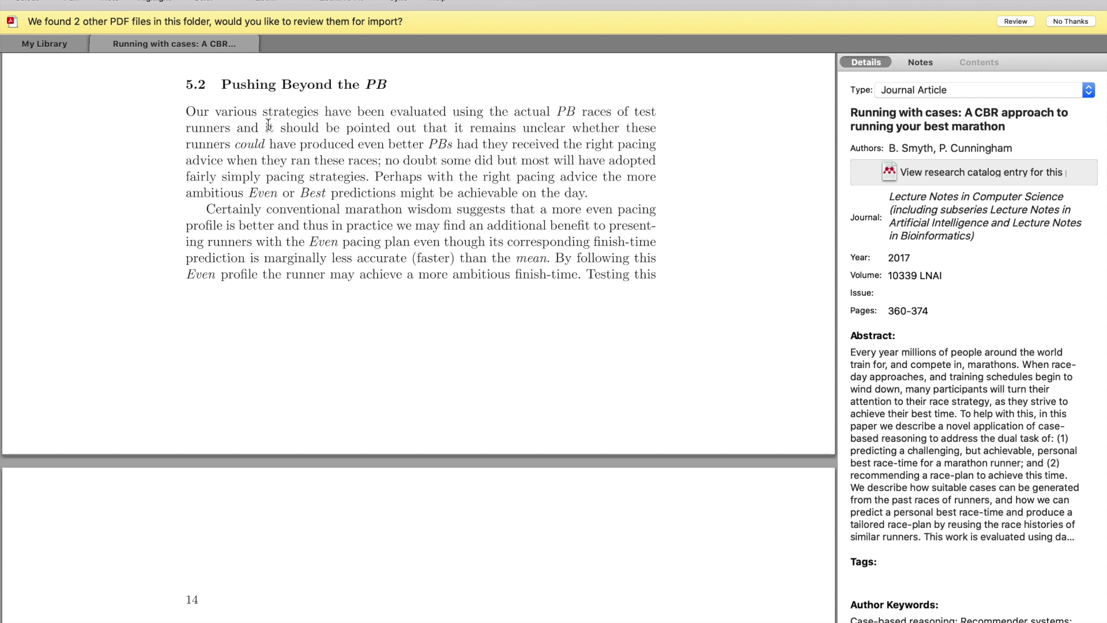
# Highlight the 5.2 point on better PBs and the 5.3 'Currently'…'training.' sentences on genuine PBs
pyautogui.moveTo(266, 127); pyautogui.dragTo(367, 176)
pyautogui.scroll(-5, 367, 176)
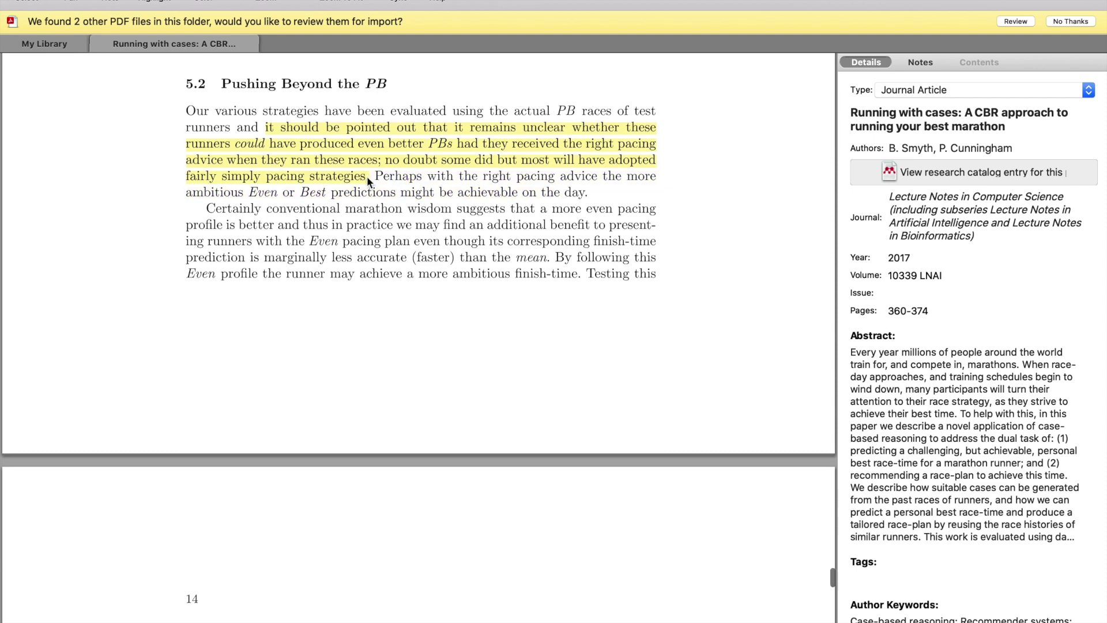
pyautogui.scroll(-1, 367, 179)
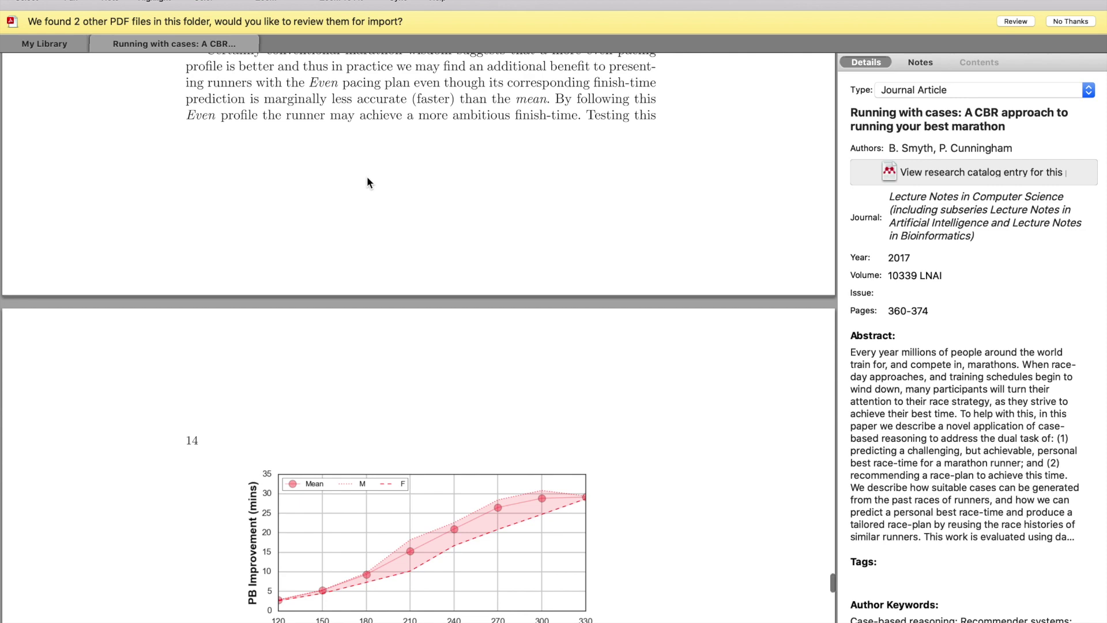
pyautogui.scroll(-14, 367, 179)
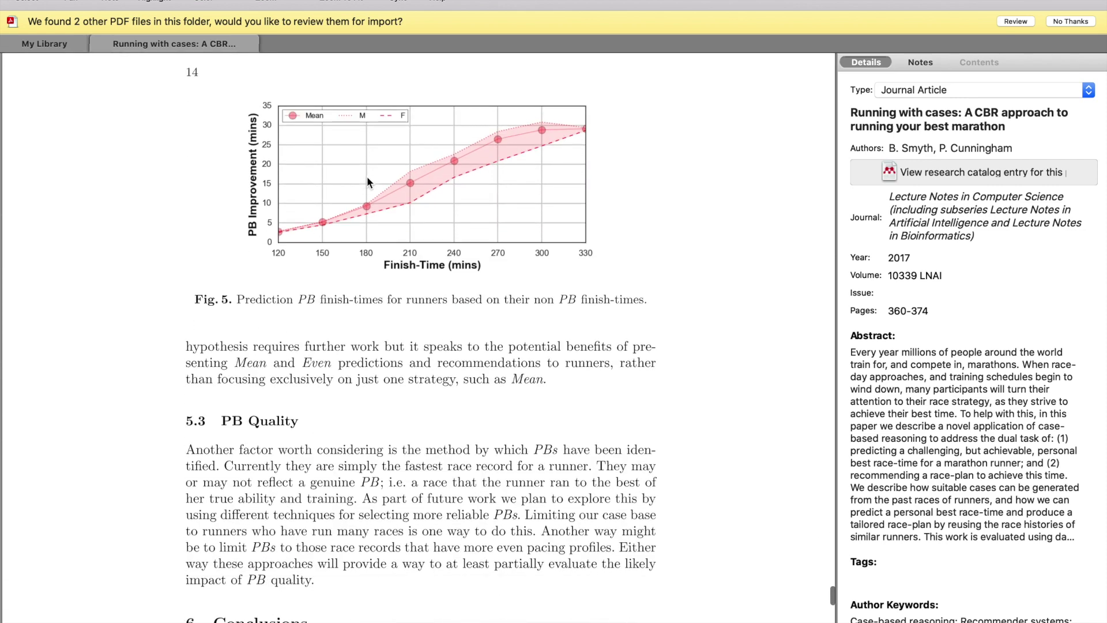
pyautogui.scroll(-2, 369, 182)
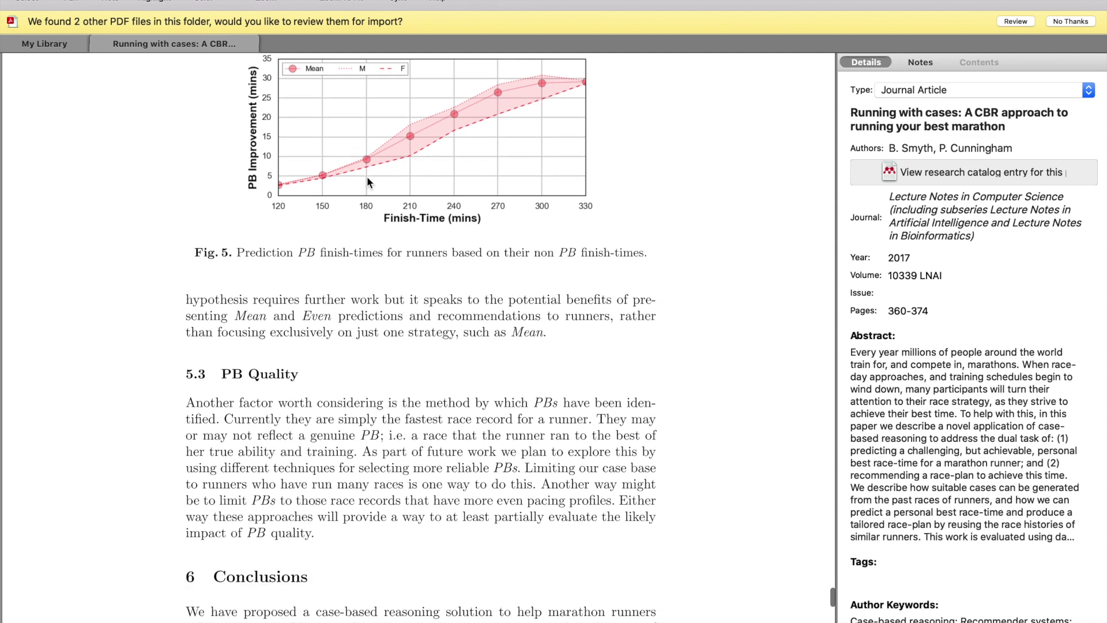
pyautogui.scroll(-5, 367, 180)
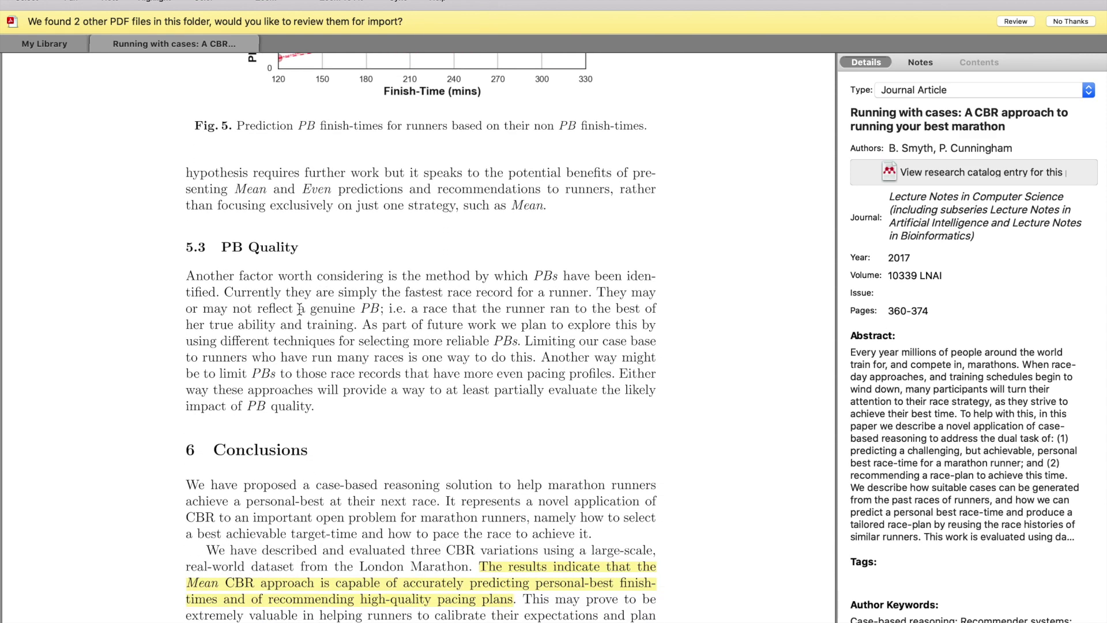
pyautogui.moveTo(244, 293); pyautogui.dragTo(193, 325)
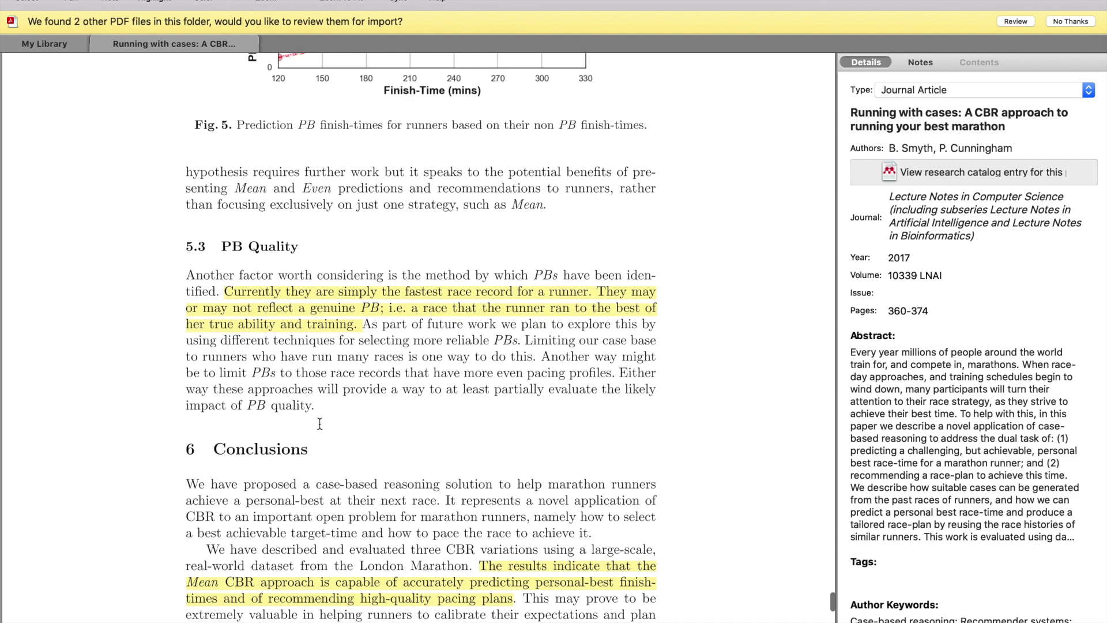
# Scroll back up past sections 5 and 4 to section 3.5 A Worked Example on page 8
pyautogui.scroll(-2, 317, 425)
pyautogui.scroll(3, 311, 471)
pyautogui.scroll(15, 309, 486)
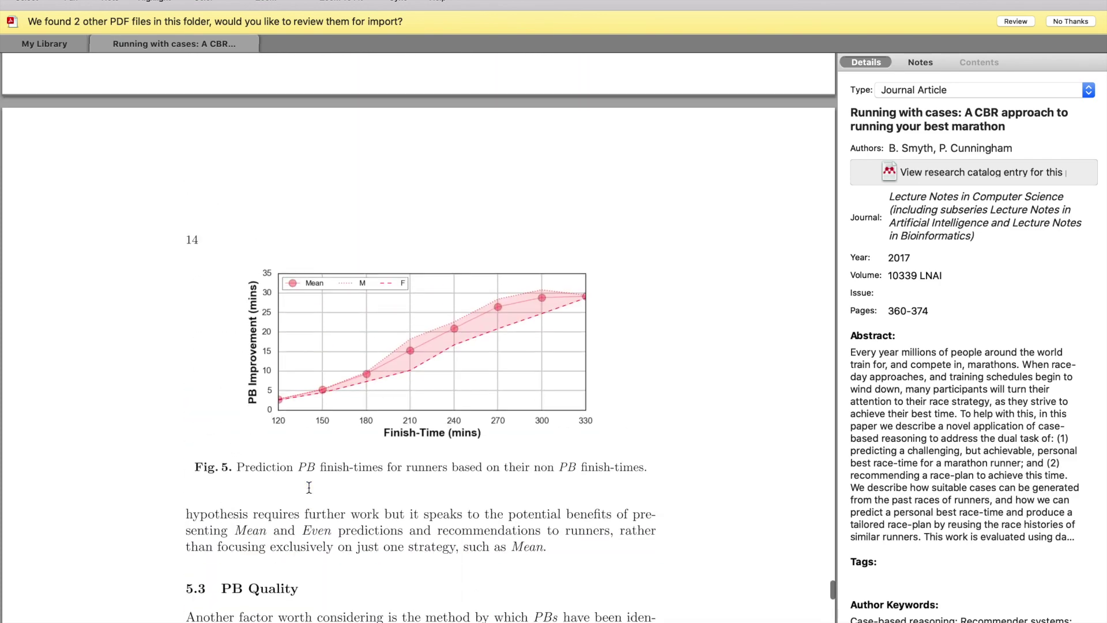
pyautogui.scroll(10, 309, 486)
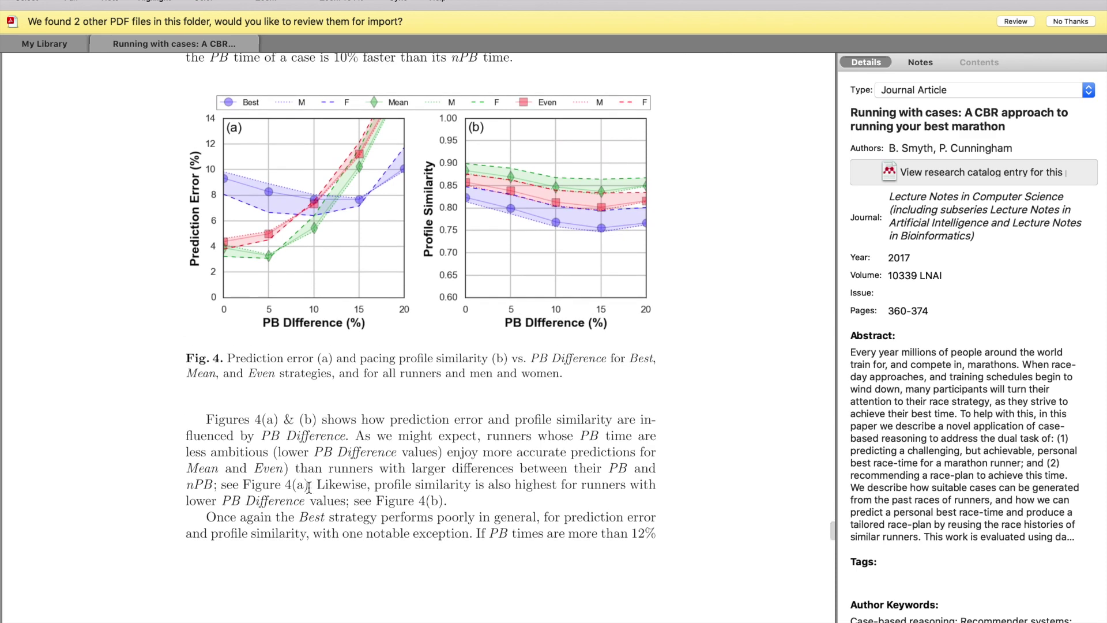
pyautogui.scroll(3, 308, 486)
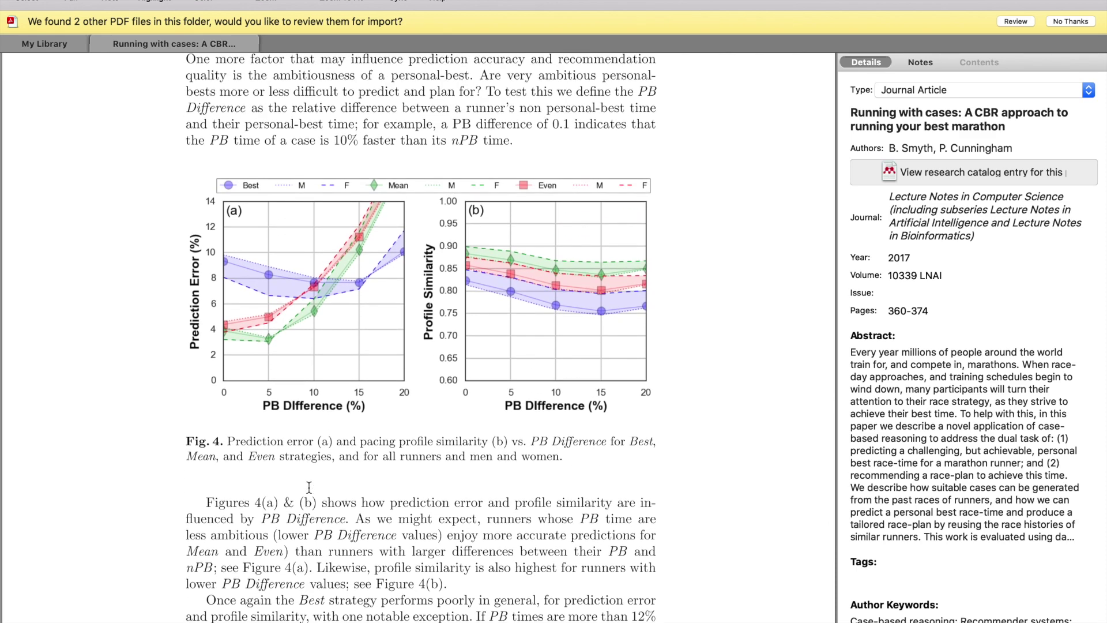
pyautogui.scroll(15, 309, 487)
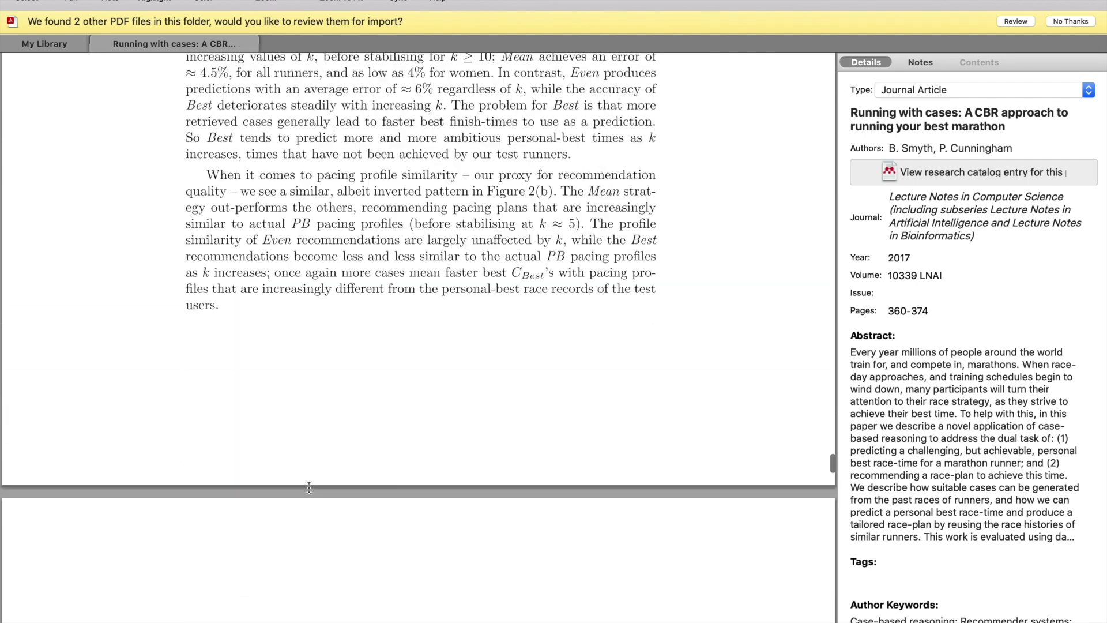
pyautogui.scroll(20, 309, 488)
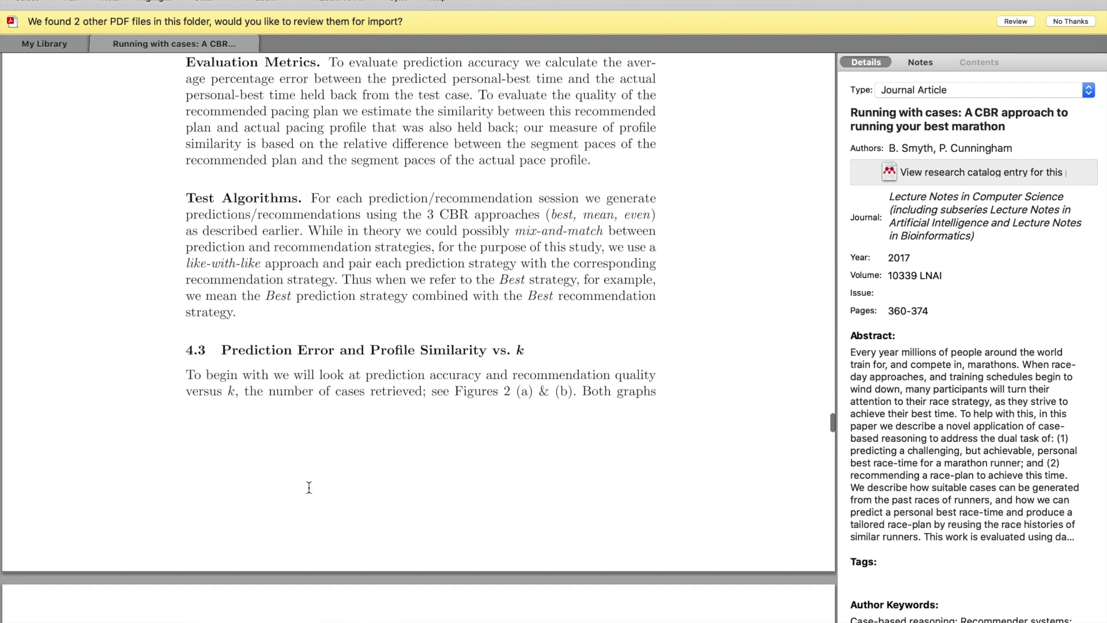
pyautogui.scroll(9, 308, 488)
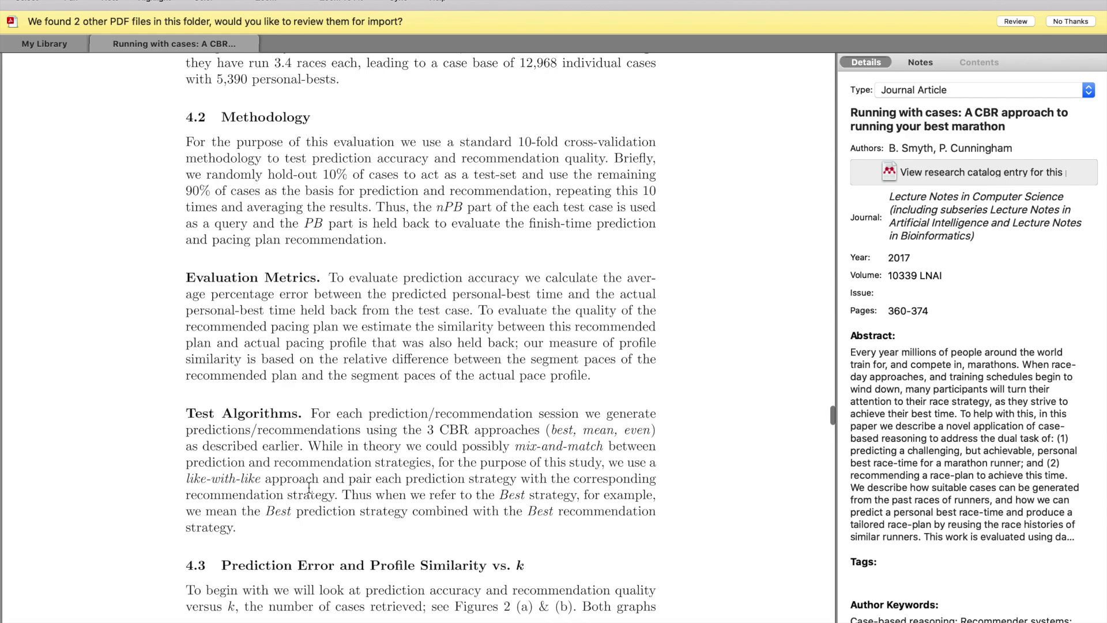
pyautogui.scroll(20, 309, 488)
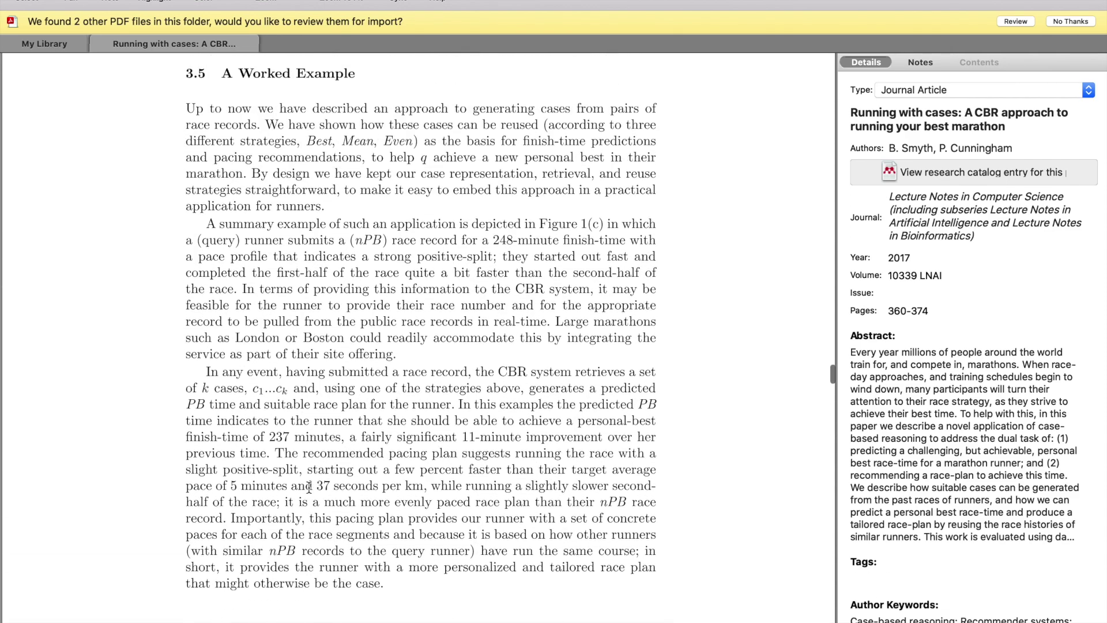
pyautogui.scroll(20, 308, 487)
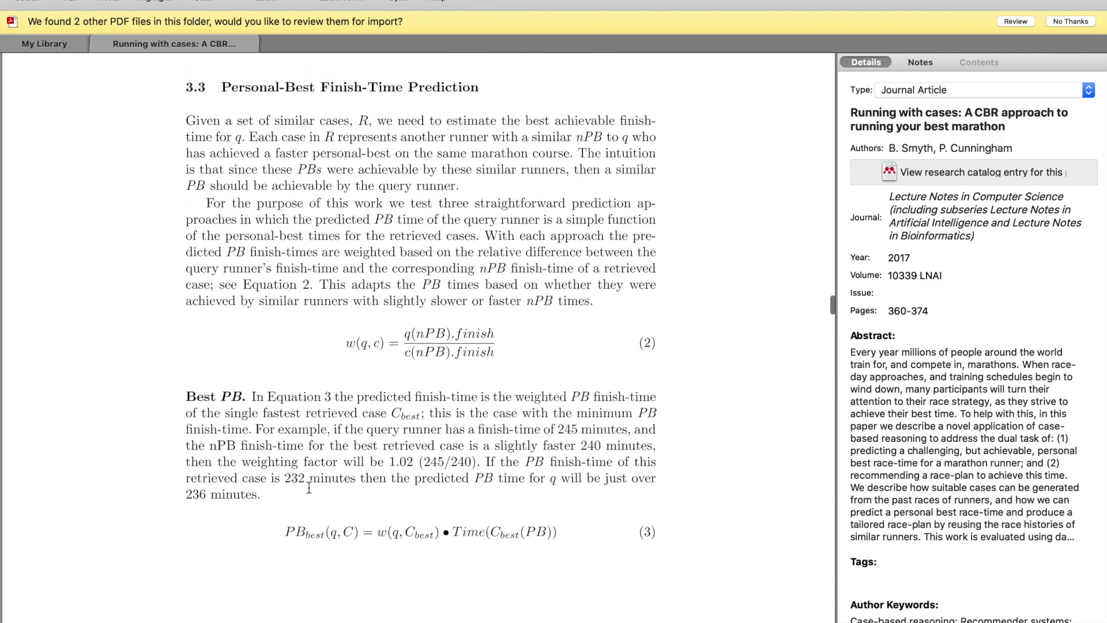
pyautogui.scroll(20, 308, 487)
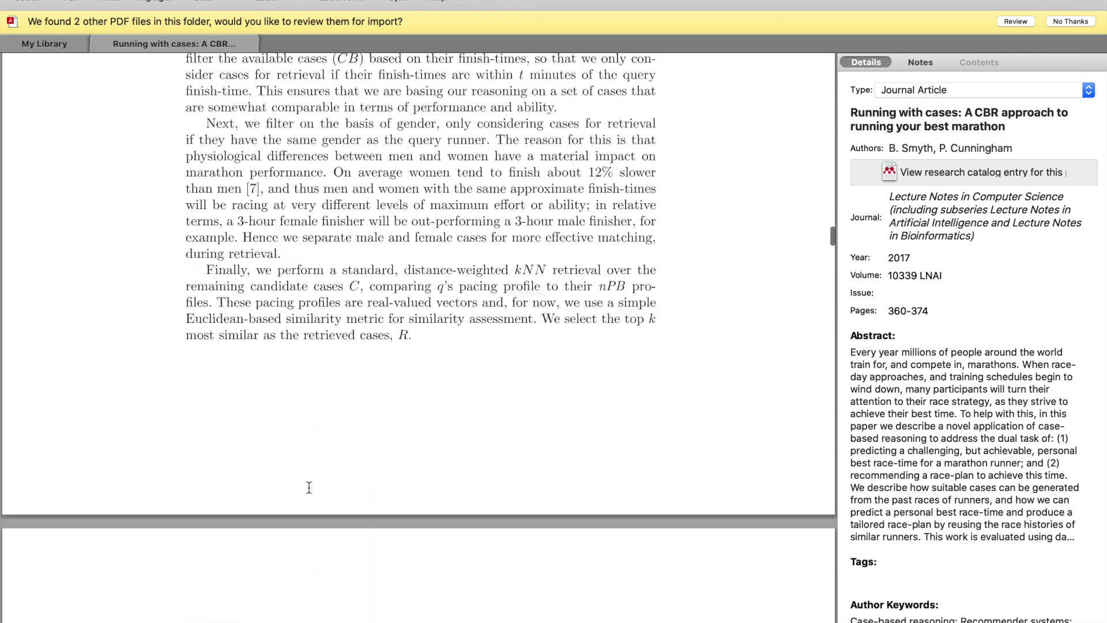
pyautogui.scroll(20, 308, 488)
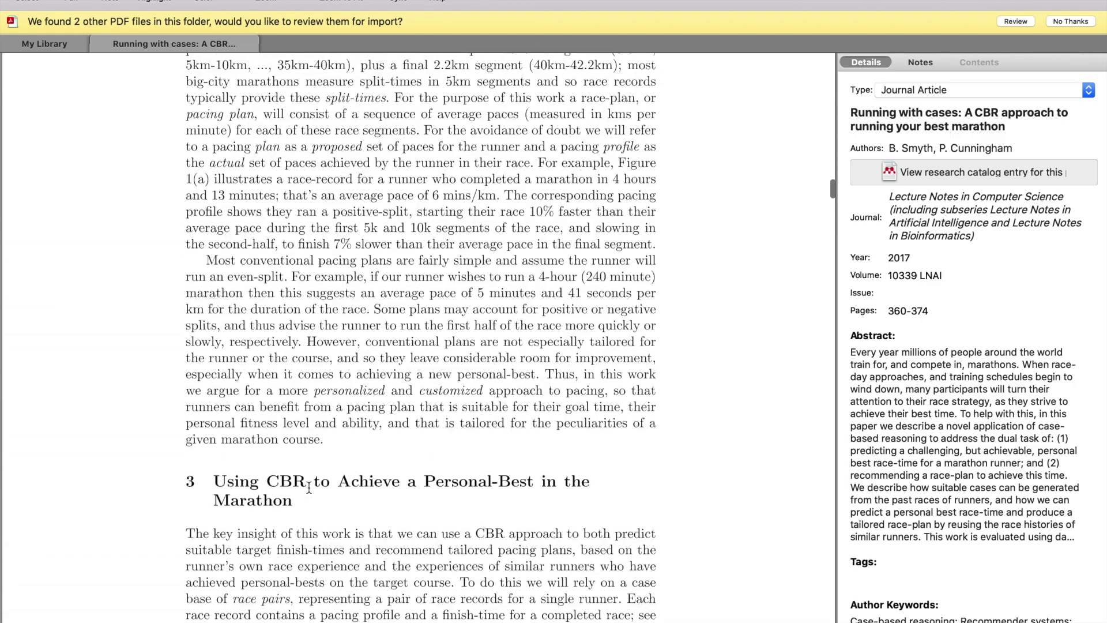
pyautogui.scroll(-20, 309, 487)
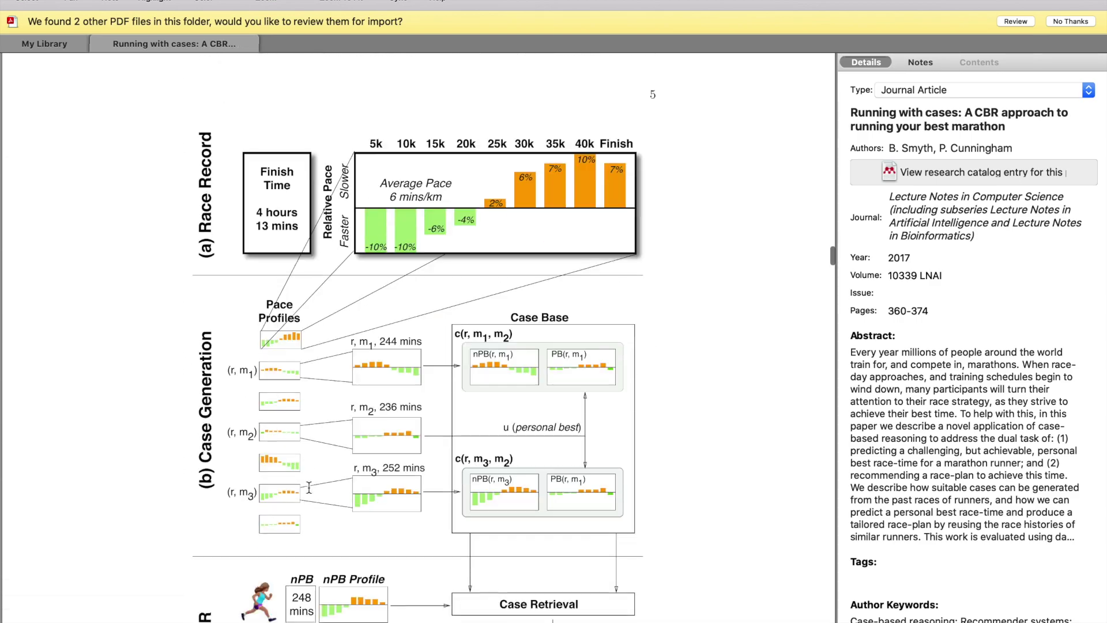
pyautogui.scroll(-20, 308, 487)
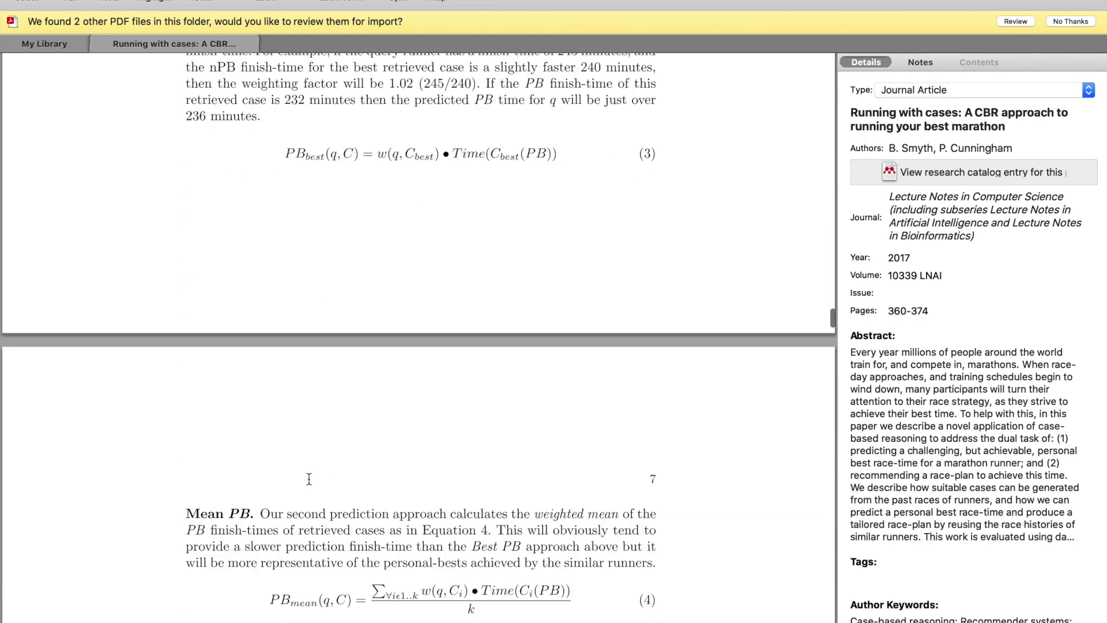
pyautogui.scroll(-20, 309, 479)
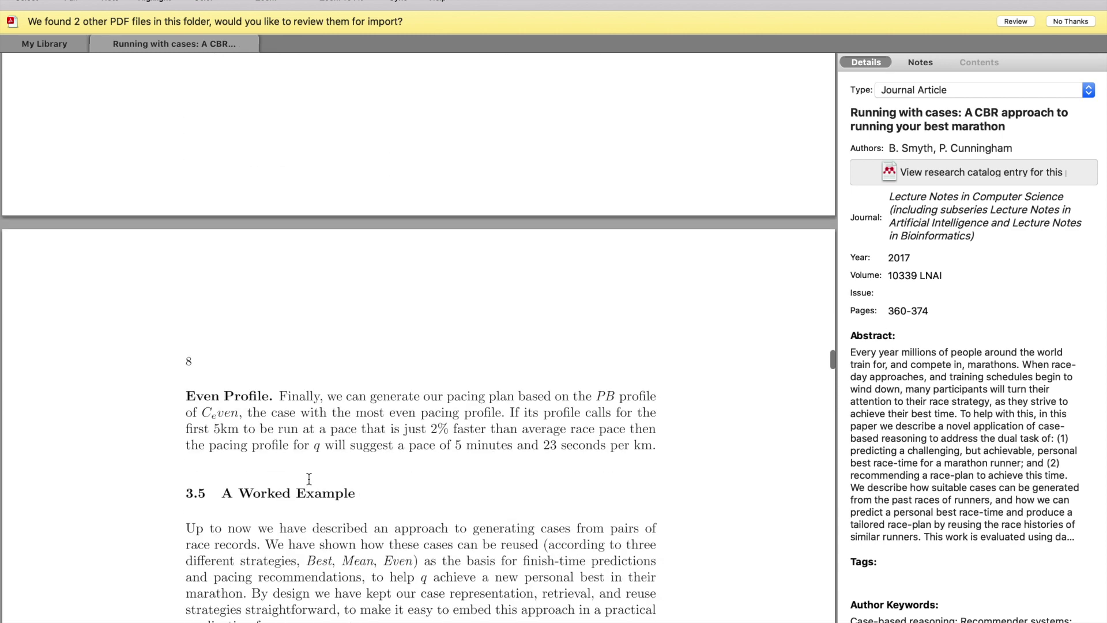
pyautogui.scroll(-5, 309, 479)
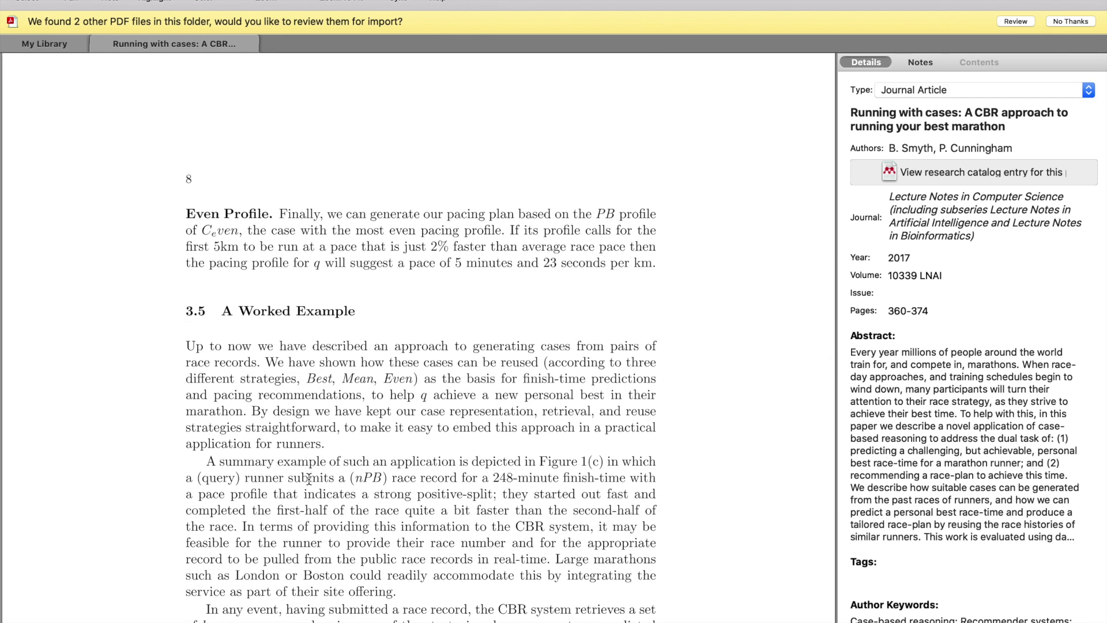
# Scroll down to the section 4 Evaluation heading and select the word Evaluation
pyautogui.scroll(-20, 309, 479)
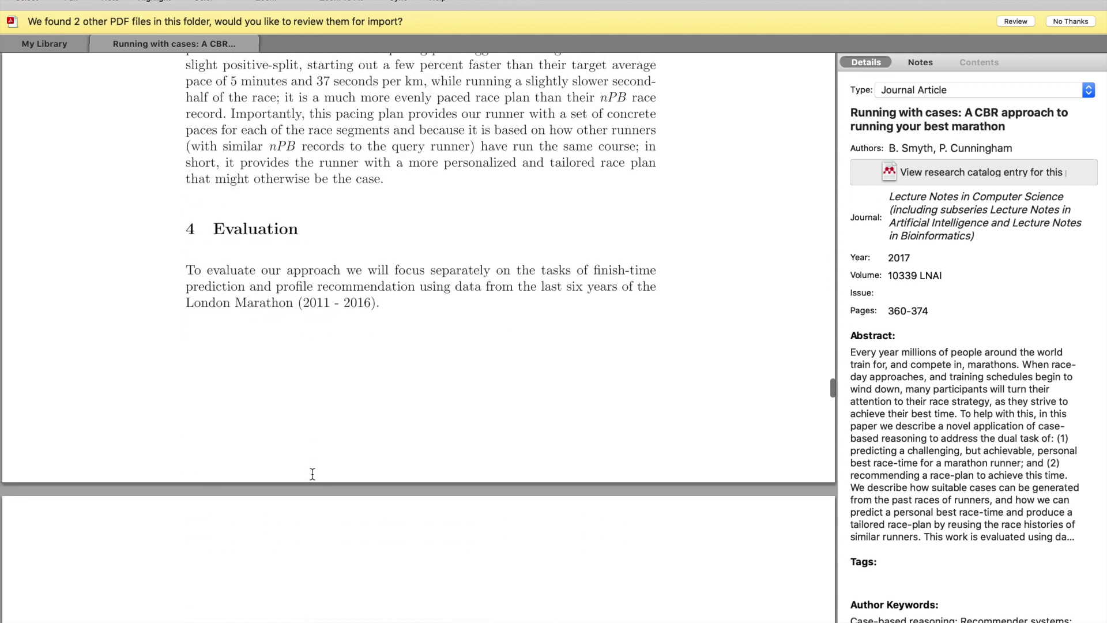
pyautogui.scroll(-10, 313, 474)
pyautogui.scroll(14, 313, 474)
pyautogui.scroll(-2, 312, 474)
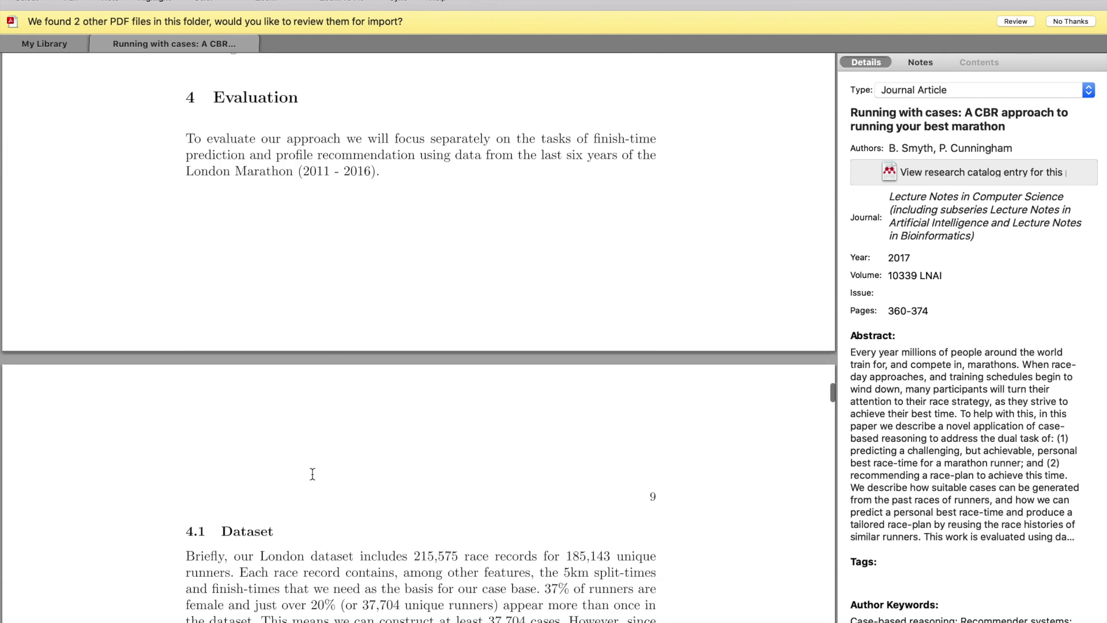
pyautogui.scroll(-2, 313, 474)
pyautogui.scroll(1, 312, 474)
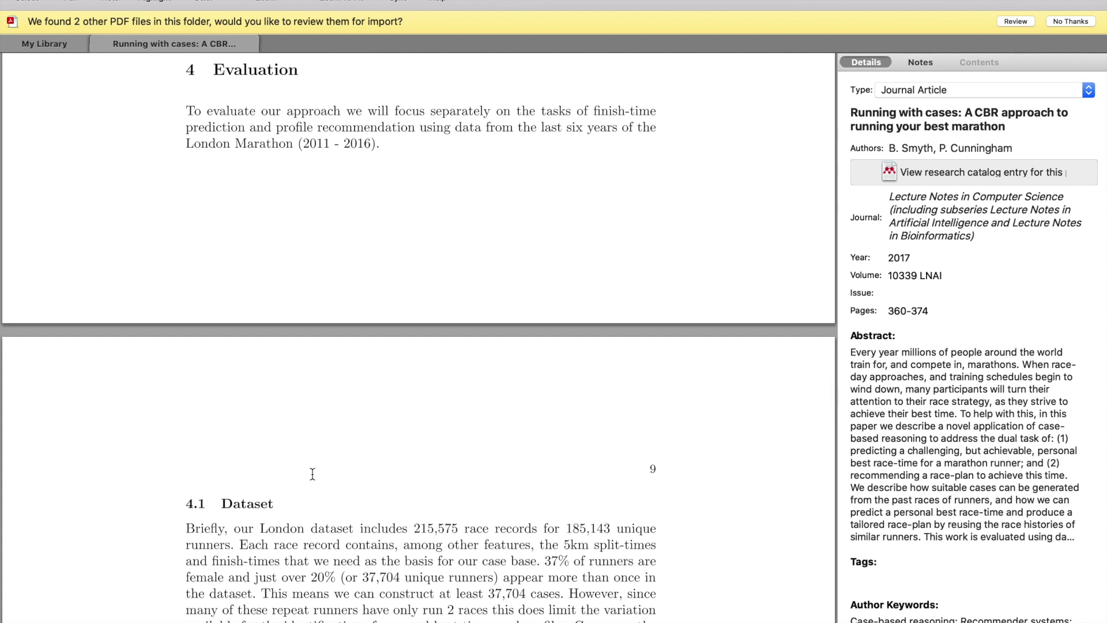
pyautogui.scroll(-1, 313, 474)
pyautogui.scroll(-3, 312, 474)
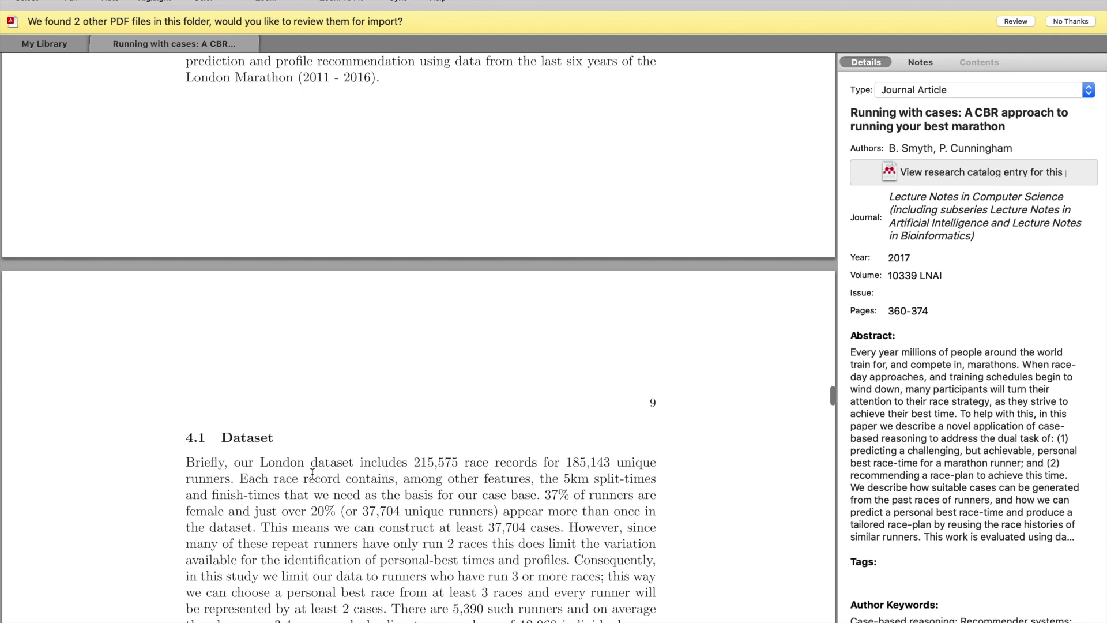
pyautogui.scroll(4, 313, 474)
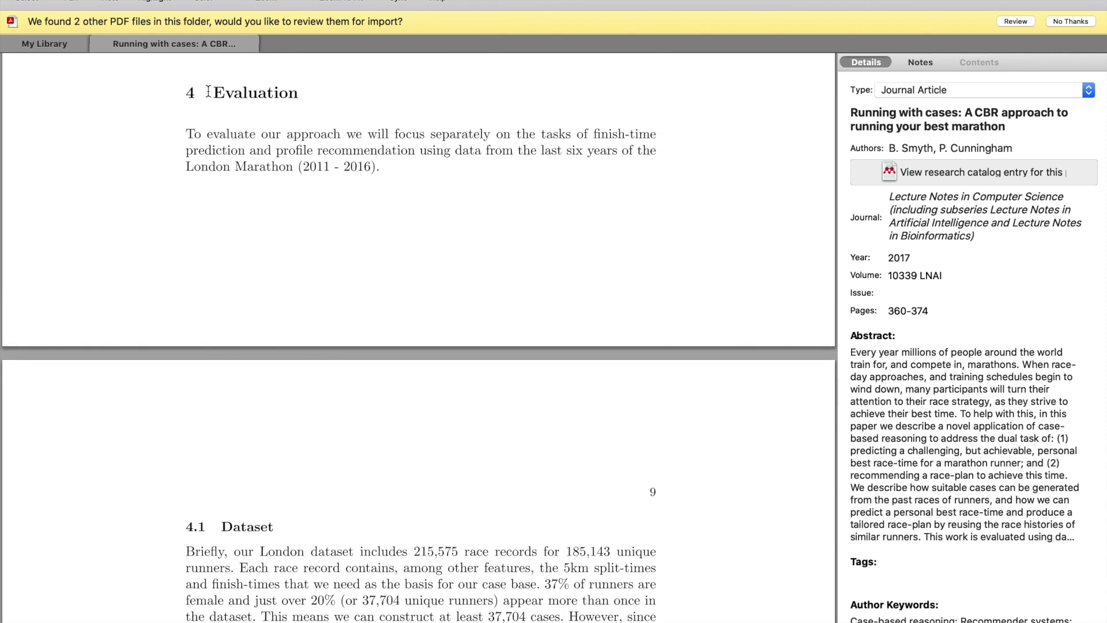
pyautogui.moveTo(208, 92); pyautogui.dragTo(331, 99)
# Scroll back up to the page 3 pacing-plan paragraphs above the section 3 heading
pyautogui.scroll(20, 331, 98)
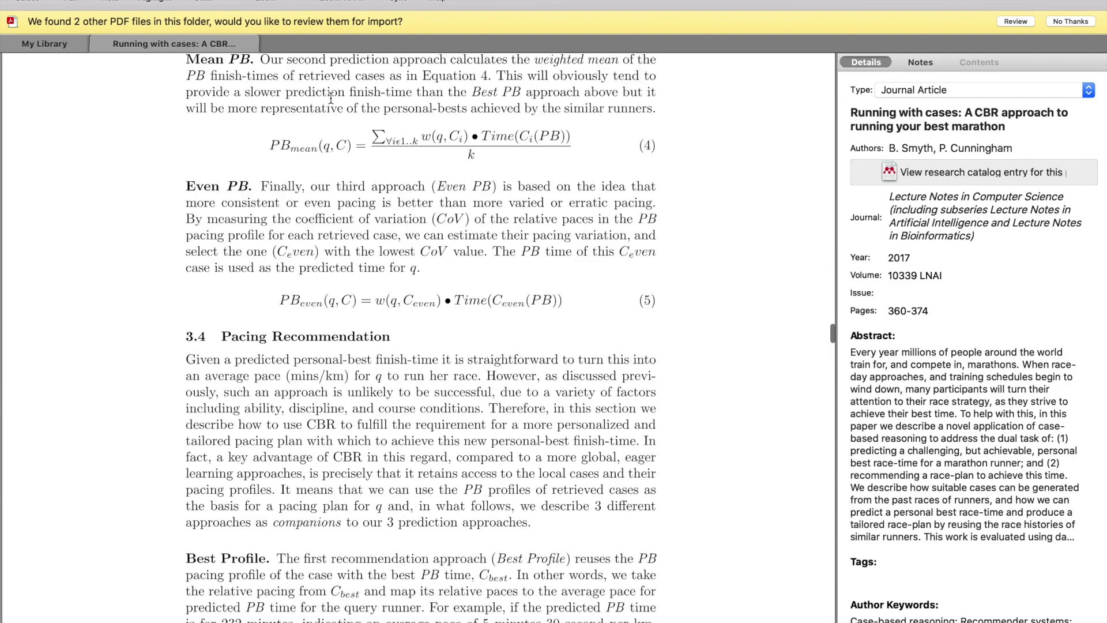
pyautogui.scroll(10, 331, 98)
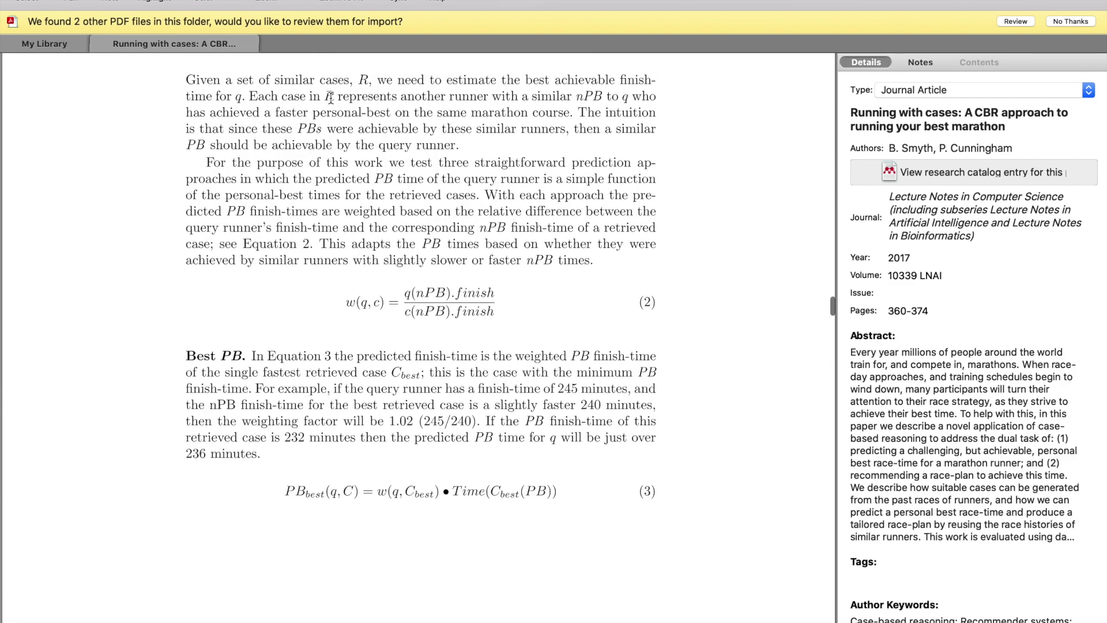
pyautogui.scroll(20, 331, 98)
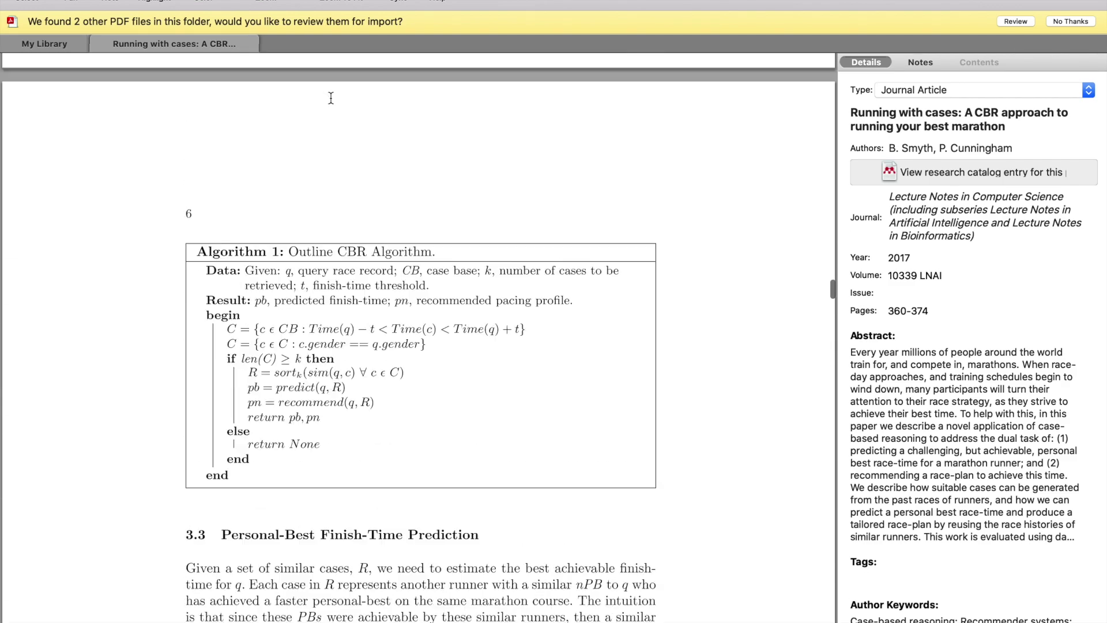
pyautogui.scroll(20, 331, 98)
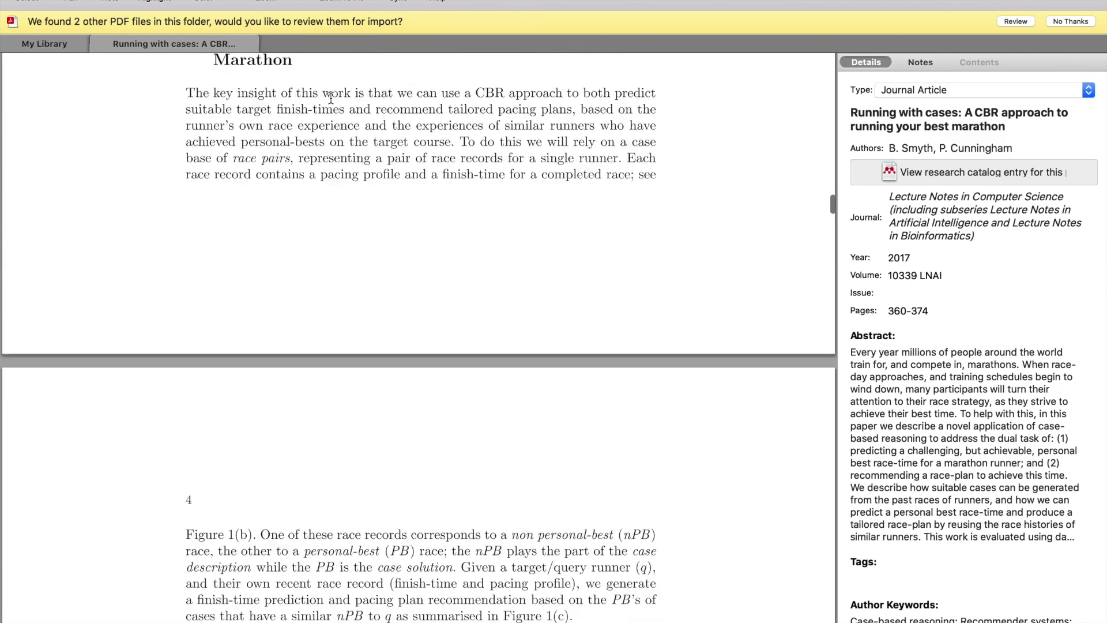
pyautogui.scroll(15, 331, 99)
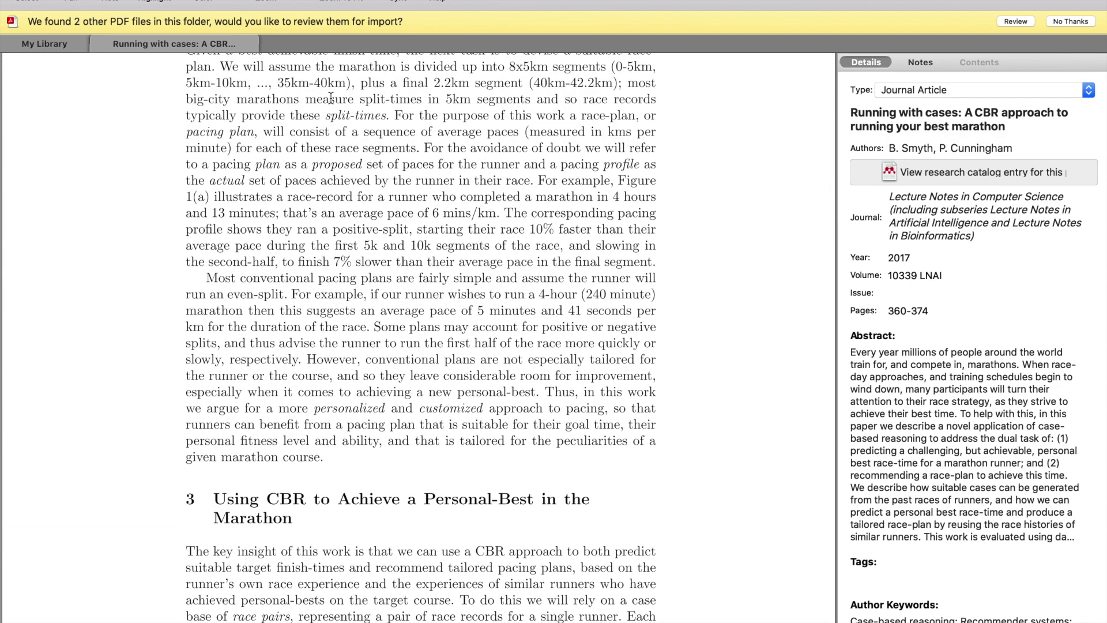